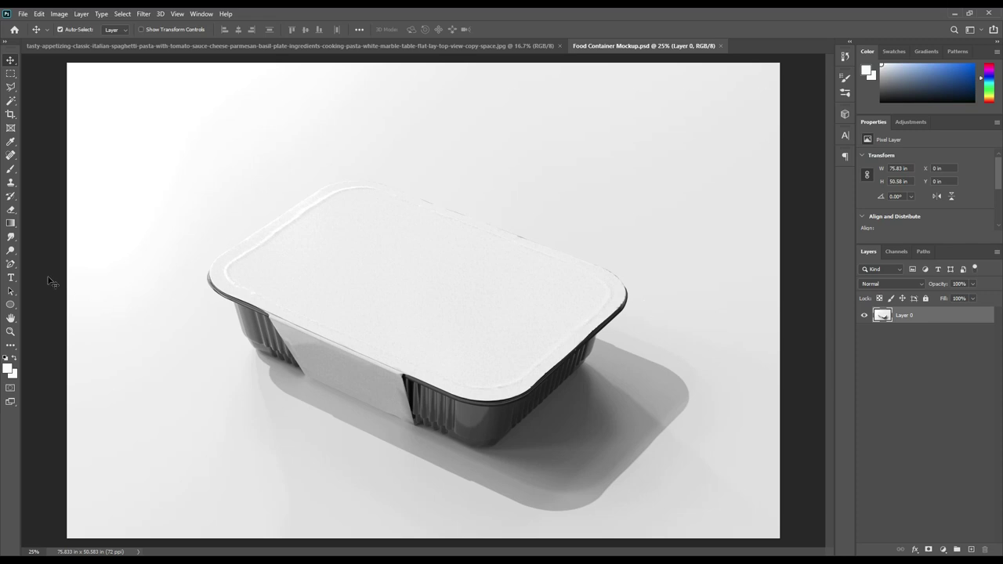
Select the Pen Tool in Shape mode and zoom in on the lid's left corner.
right_click(10, 265)
click(68, 265)
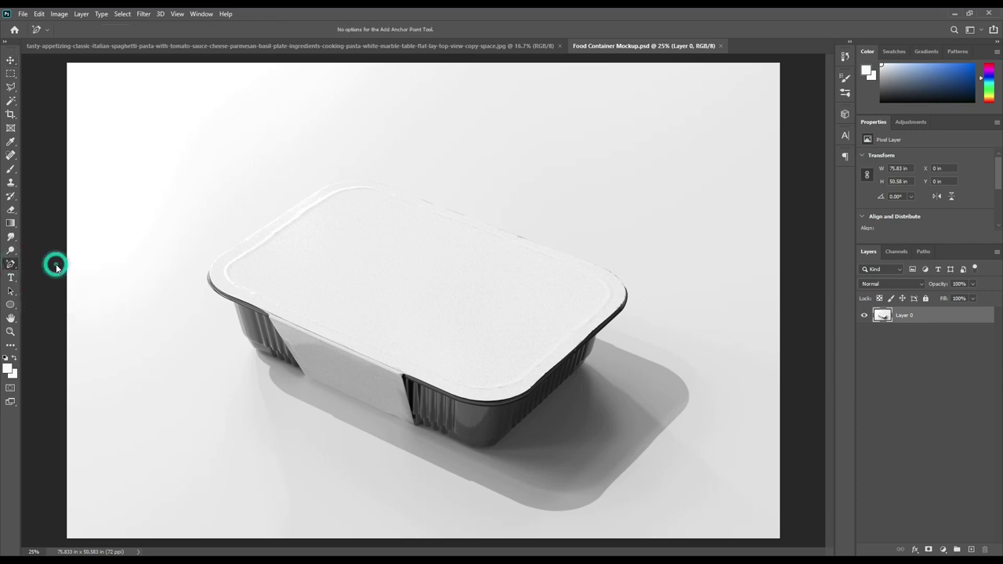
key(ctrl+plus)
key(ctrl+plus)
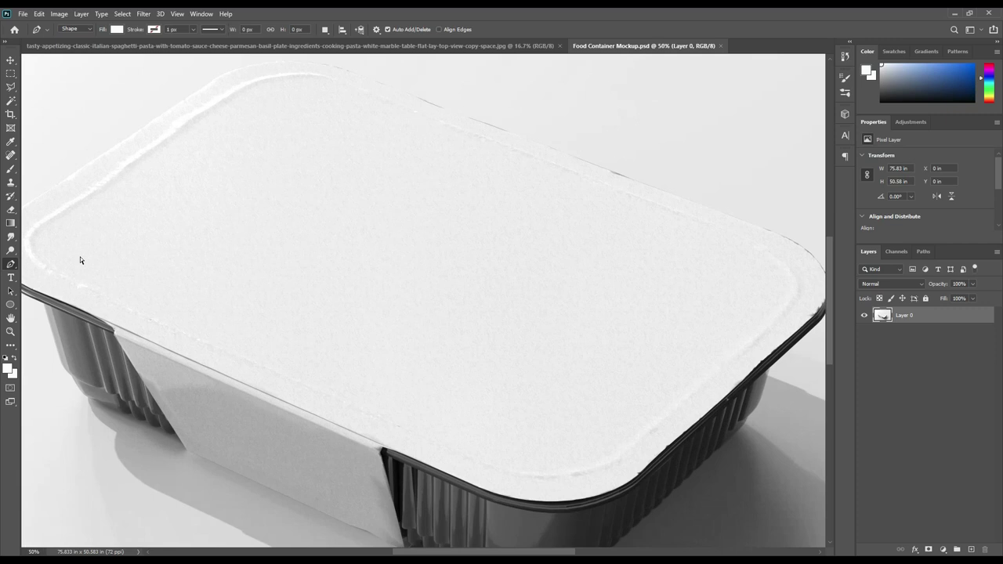
key(ctrl+plus)
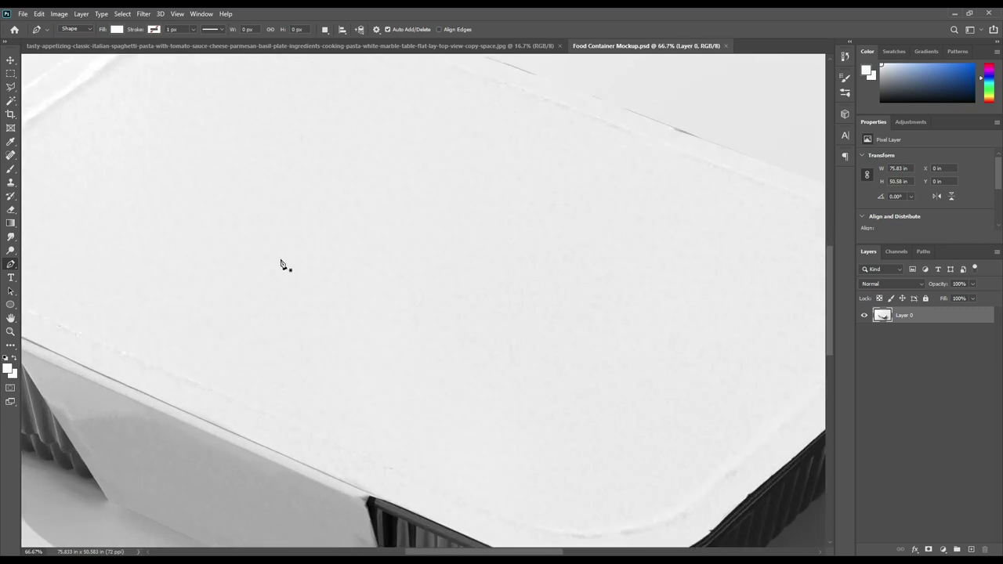
drag(223, 249, 597, 384)
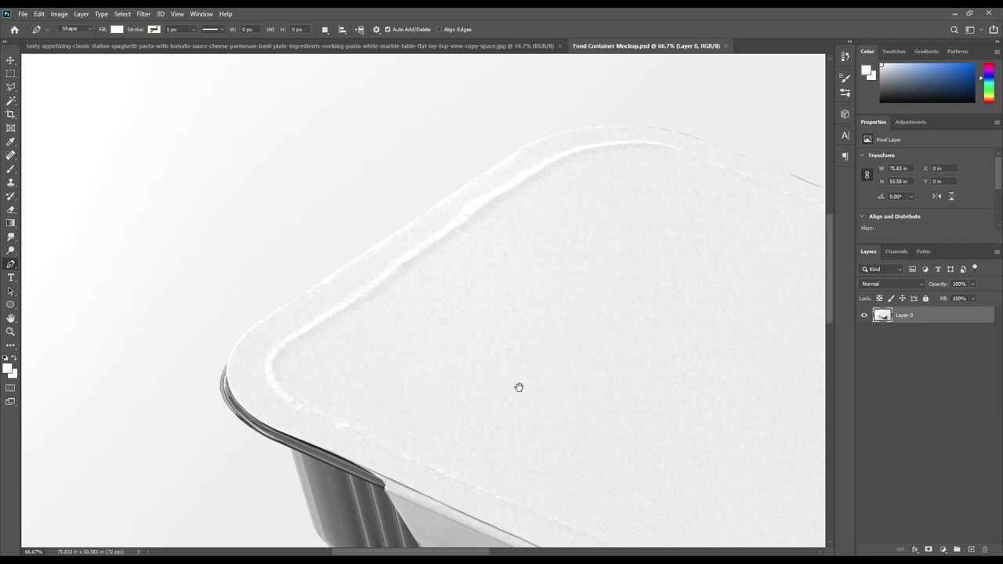
key(ctrl+plus)
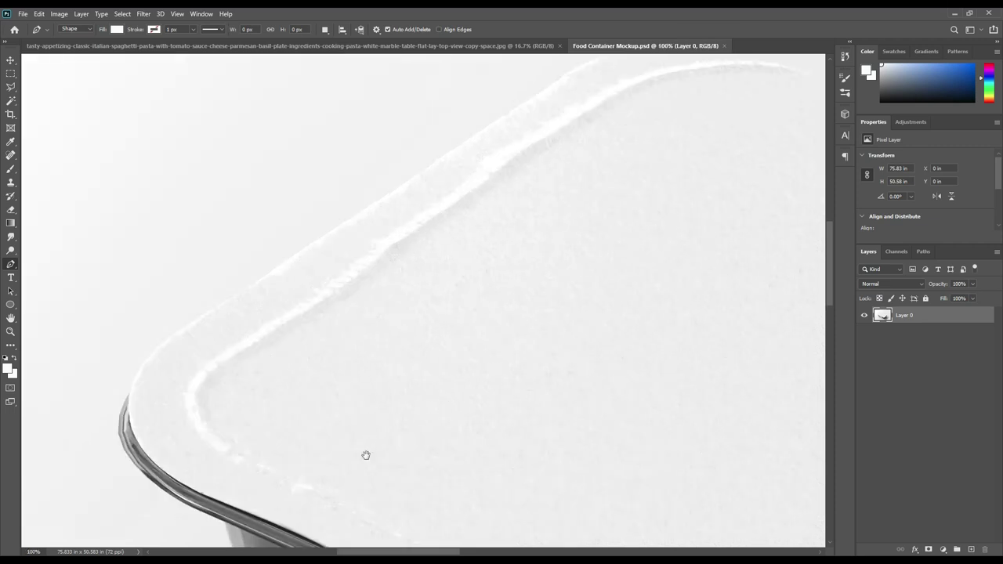
drag(383, 468, 464, 338)
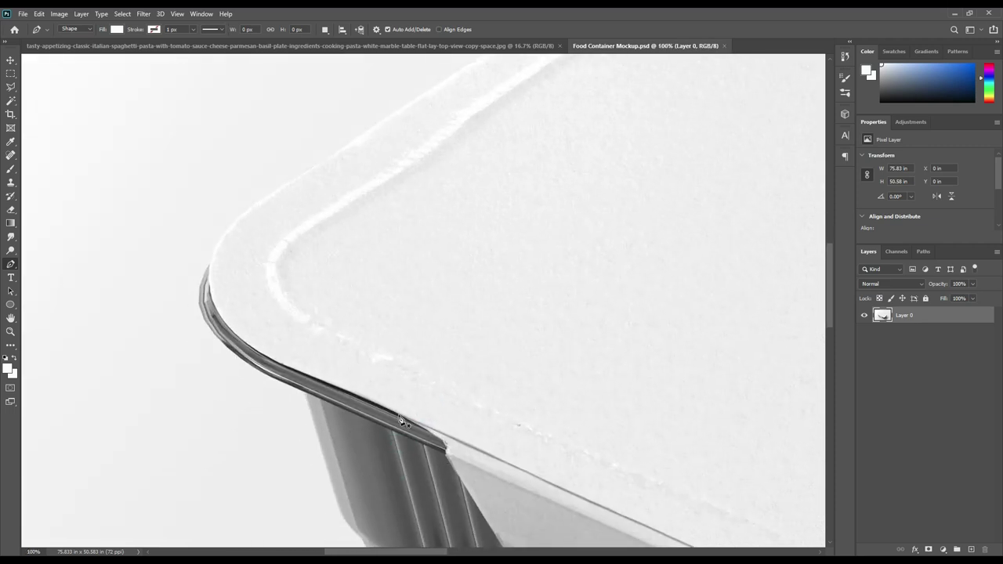
Place Pen anchors around the lid at its left rim, top, right and front corners.
click(399, 419)
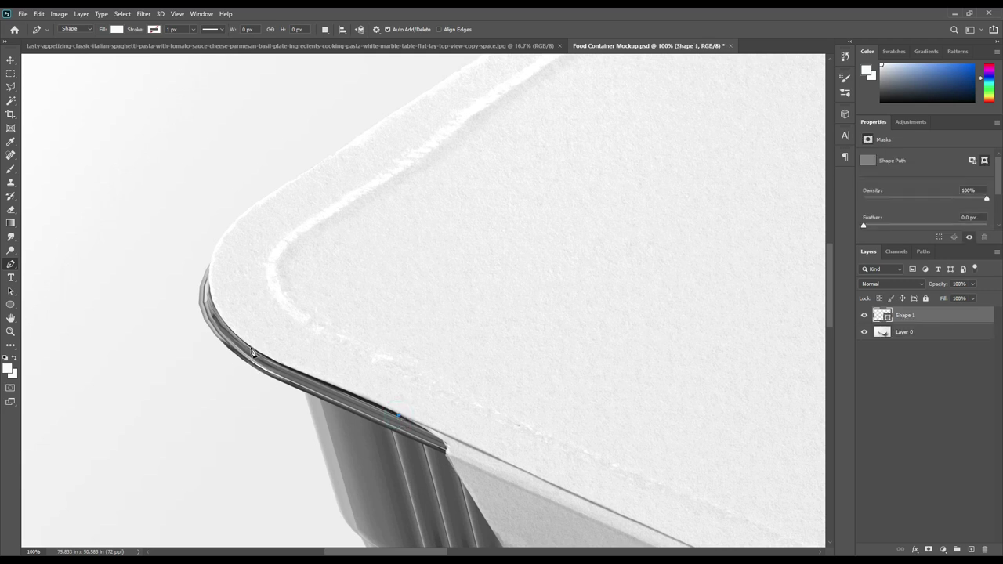
click(248, 347)
click(277, 195)
drag(459, 170, 231, 410)
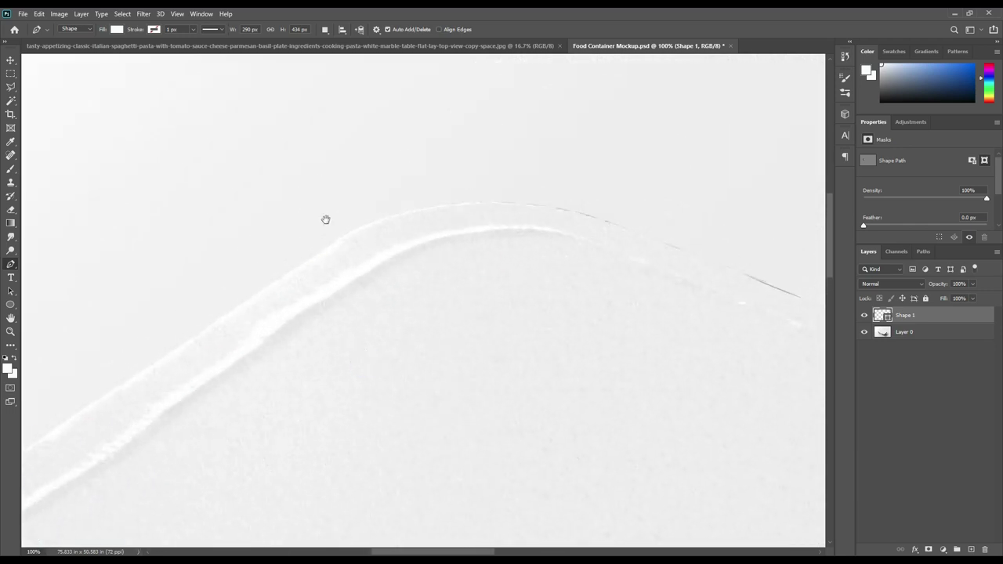
click(334, 243)
click(634, 235)
drag(726, 343, 457, 232)
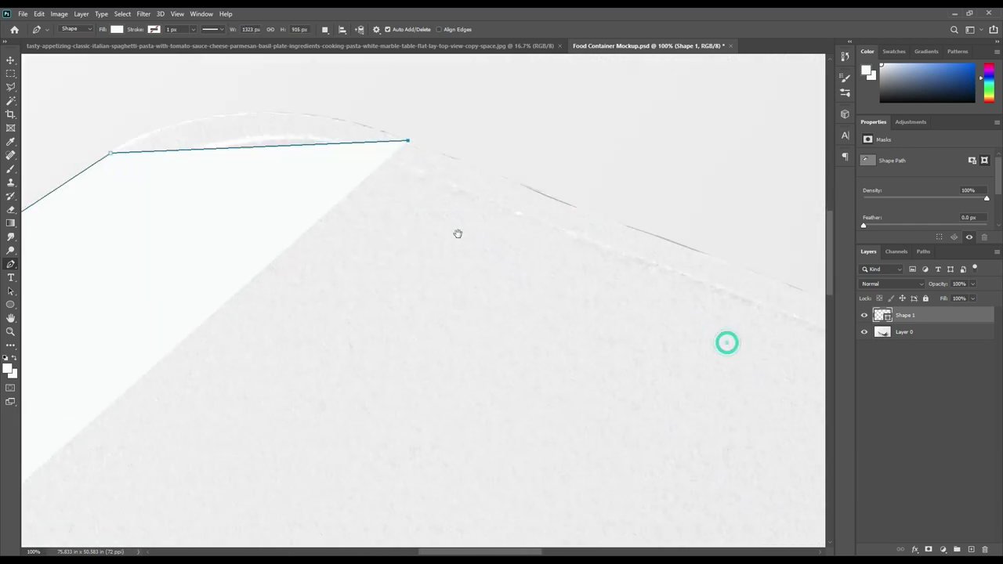
drag(729, 439, 493, 275)
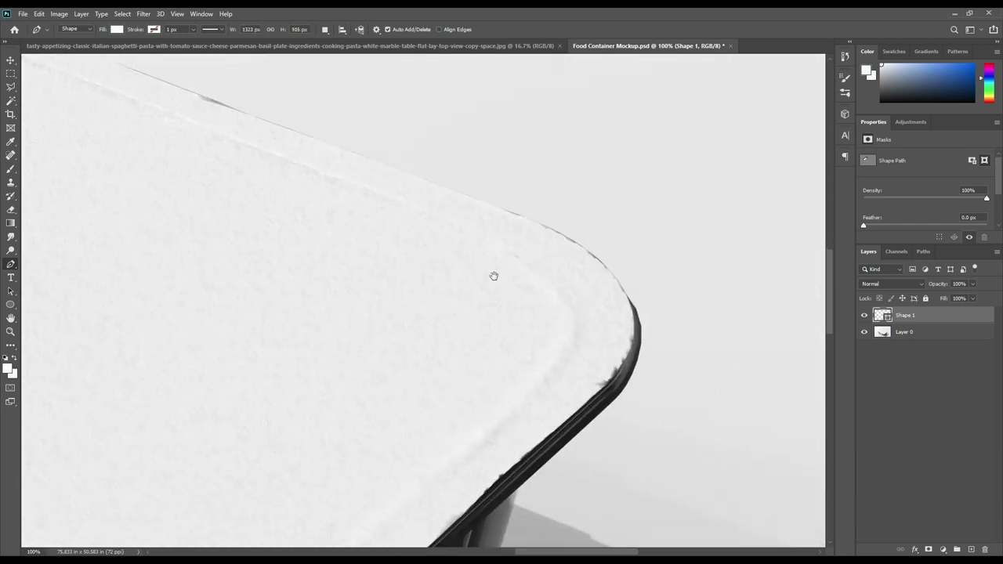
click(518, 216)
click(633, 341)
drag(481, 455, 329, 413)
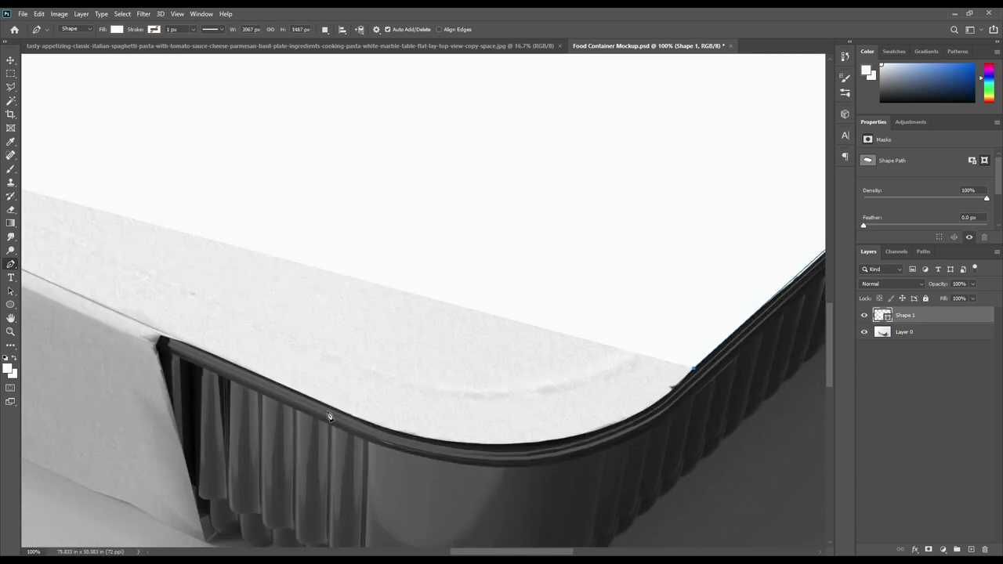
drag(392, 190, 479, 352)
Curve the lid path's left and right corners using the Add Anchor Point Tool.
right_click(11, 265)
click(63, 295)
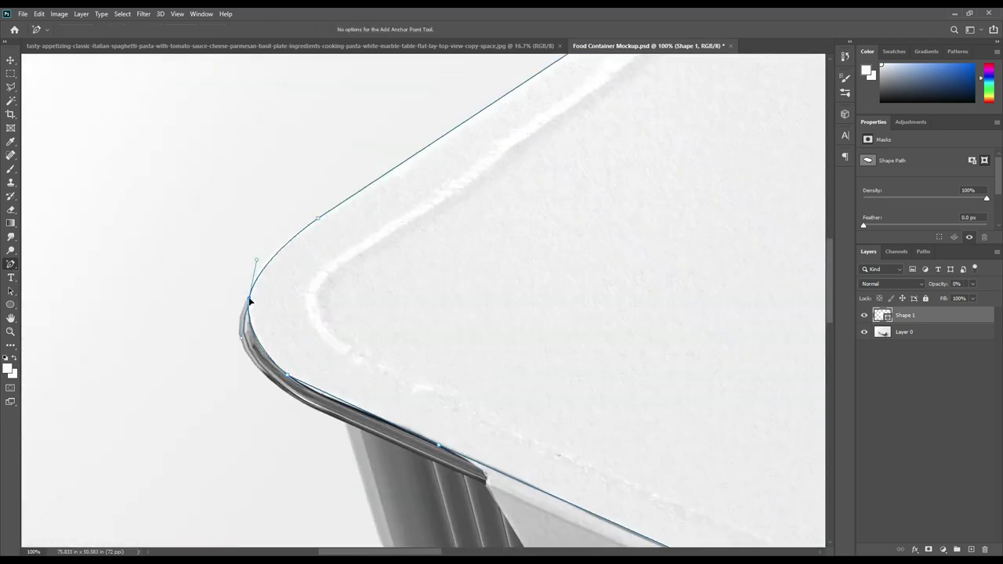
mouse_move(495, 337)
mouse_down()
mouse_move(716, 305)
mouse_move(513, 336)
mouse_move(401, 336)
mouse_up()
click(600, 309)
drag(759, 454, 439, 288)
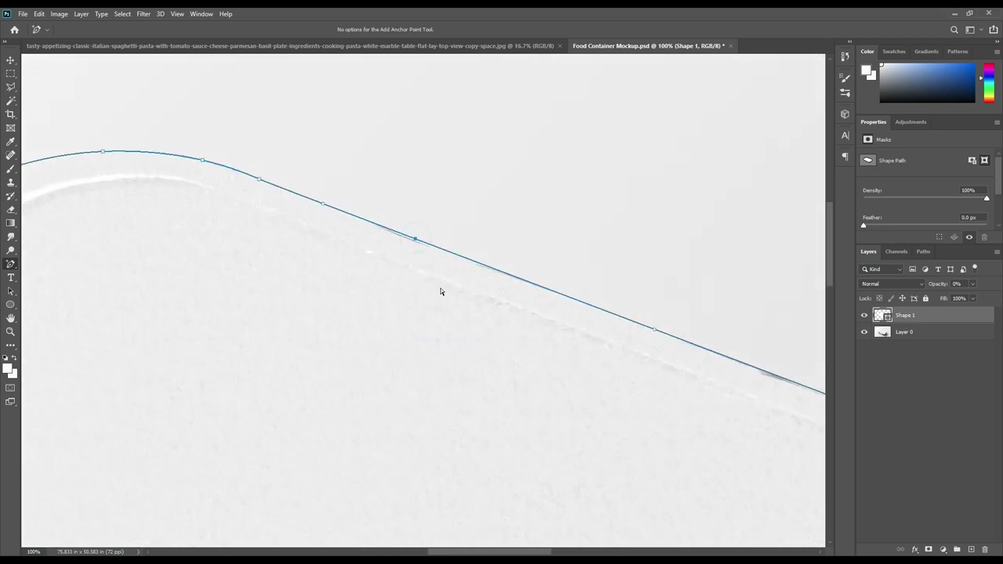
mouse_move(576, 282)
mouse_down()
mouse_move(473, 348)
mouse_move(308, 282)
mouse_up()
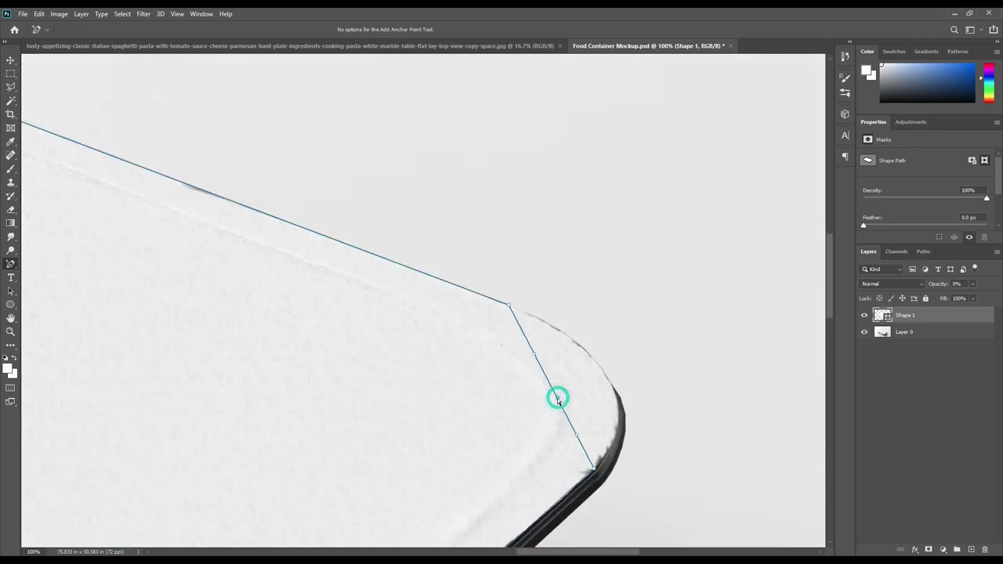
drag(557, 398, 604, 368)
Add anchors bending the lid path's right edge and front bottom into curves.
drag(369, 444, 494, 149)
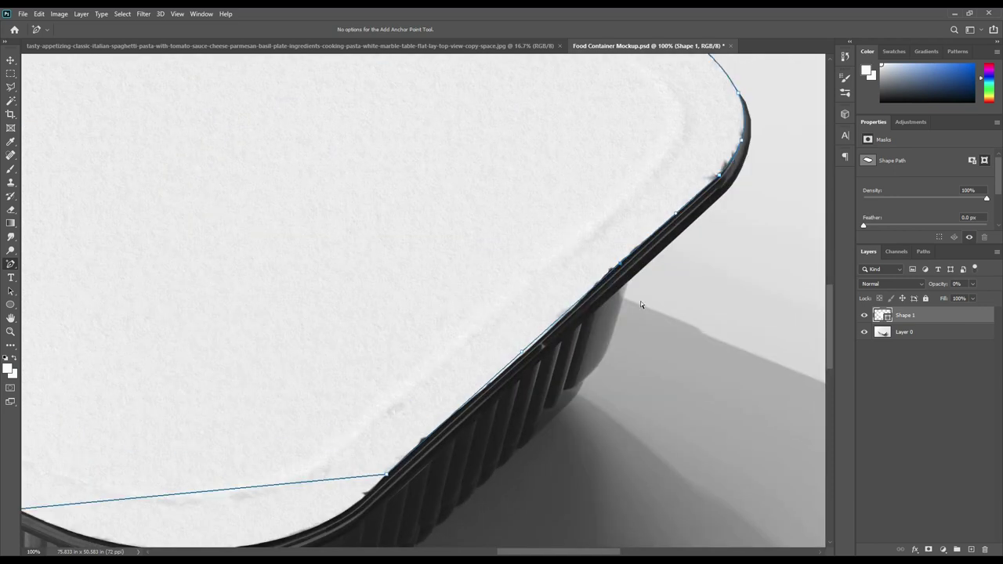
click(495, 384)
drag(236, 496, 511, 408)
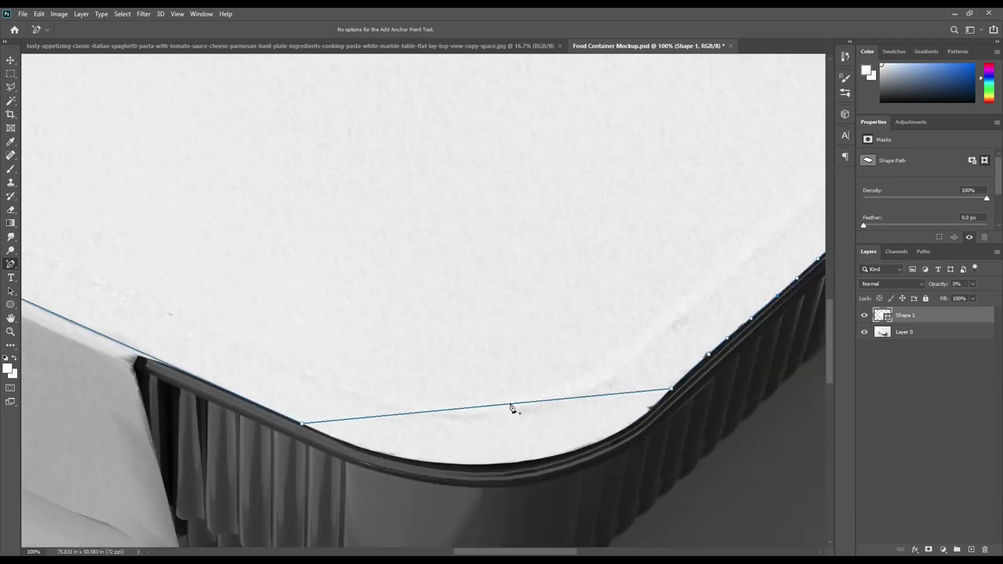
click(620, 420)
click(385, 452)
mouse_move(349, 394)
mouse_down()
mouse_move(298, 340)
mouse_move(406, 407)
mouse_move(515, 193)
mouse_up()
Trace the label's side flap as a closed Pen shape and set its opacity to 0%.
key(alt+bracketleft)
right_click(11, 264)
click(50, 265)
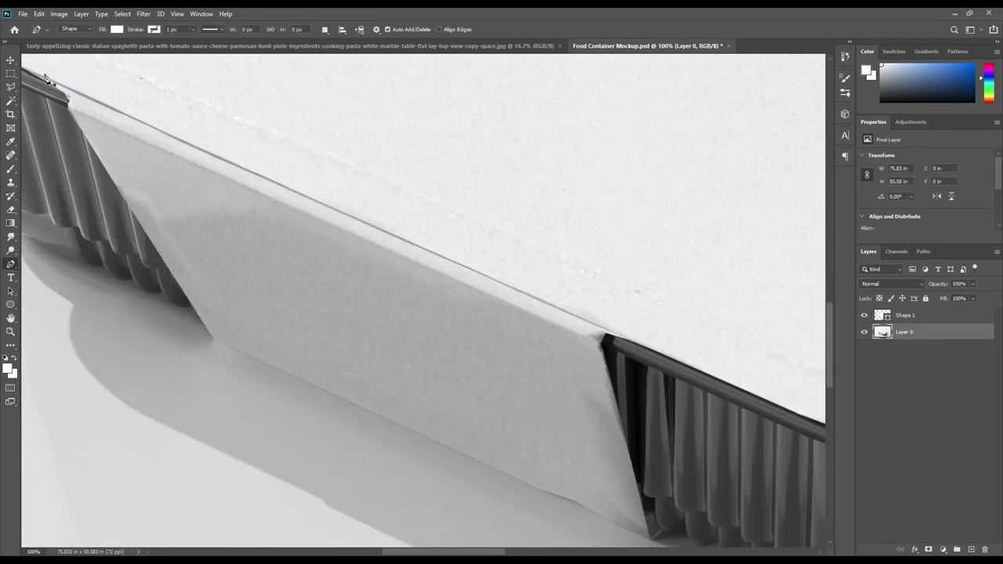
click(25, 69)
click(67, 93)
click(211, 335)
drag(719, 515, 613, 431)
click(538, 398)
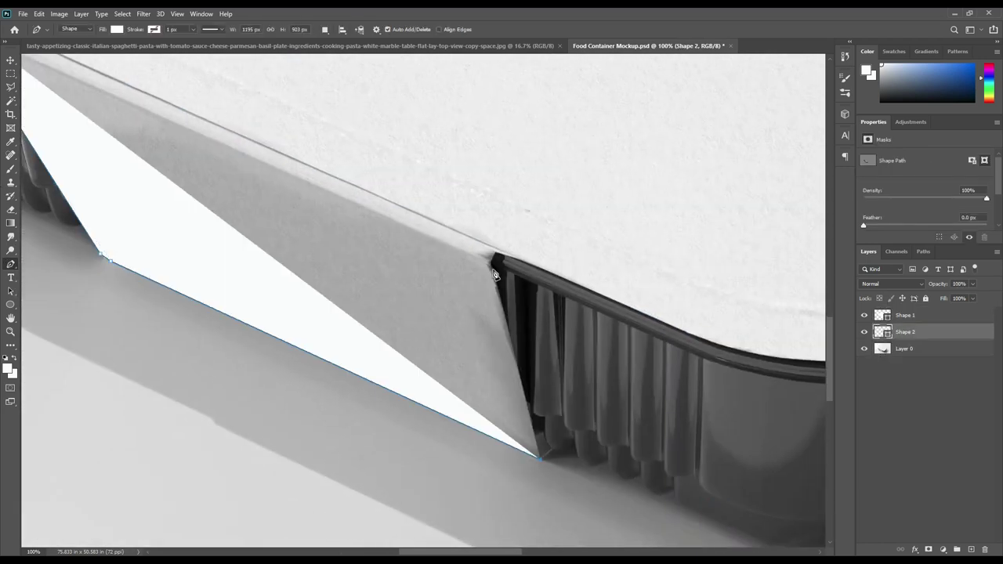
click(495, 262)
drag(551, 217, 815, 363)
click(189, 149)
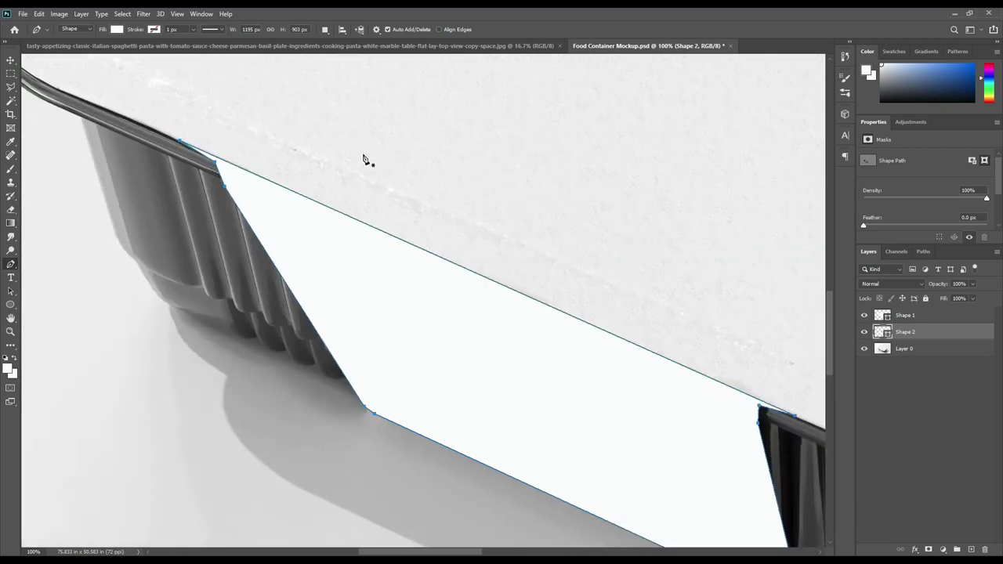
key(0)
key(0)
Try adding an anchor on the flap's bottom edge, then undo it.
right_click(11, 264)
click(55, 295)
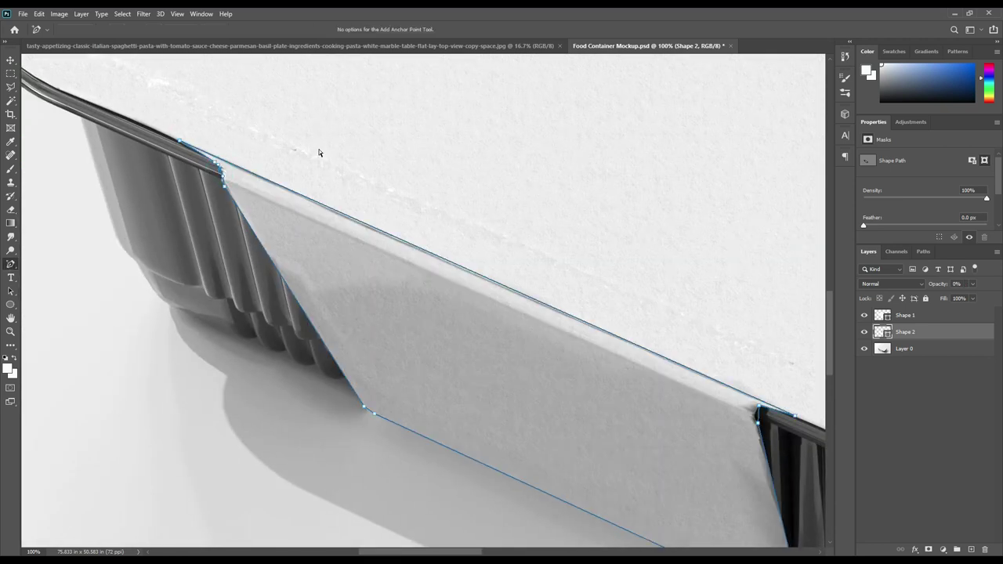
drag(648, 347, 298, 189)
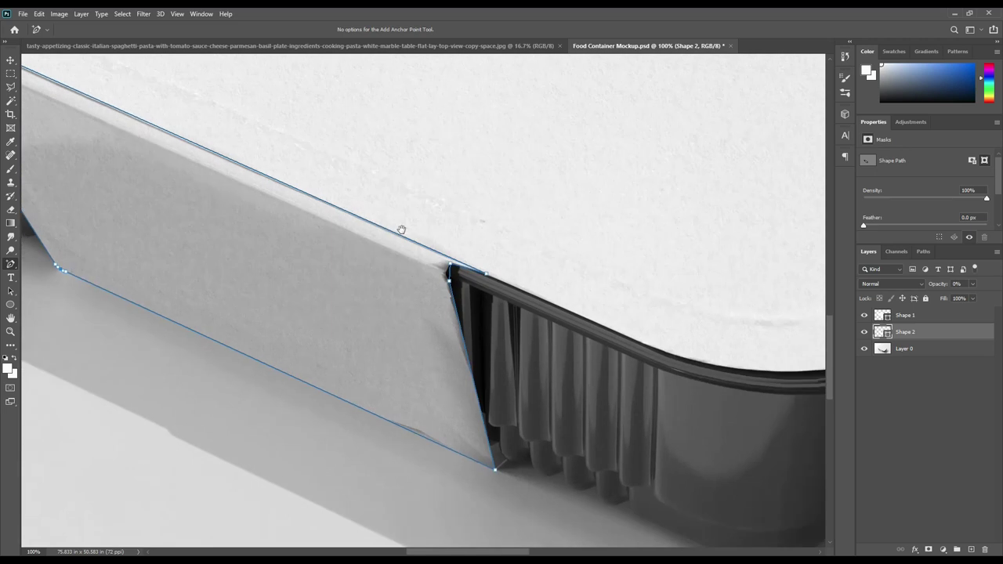
click(343, 398)
key(ctrl+z)
key(ctrl+z)
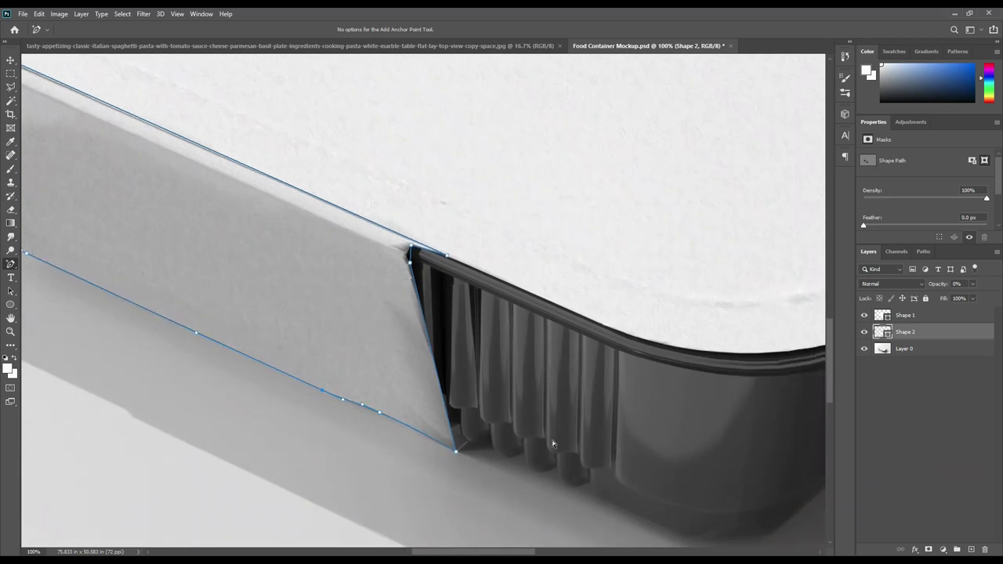
drag(428, 257, 488, 318)
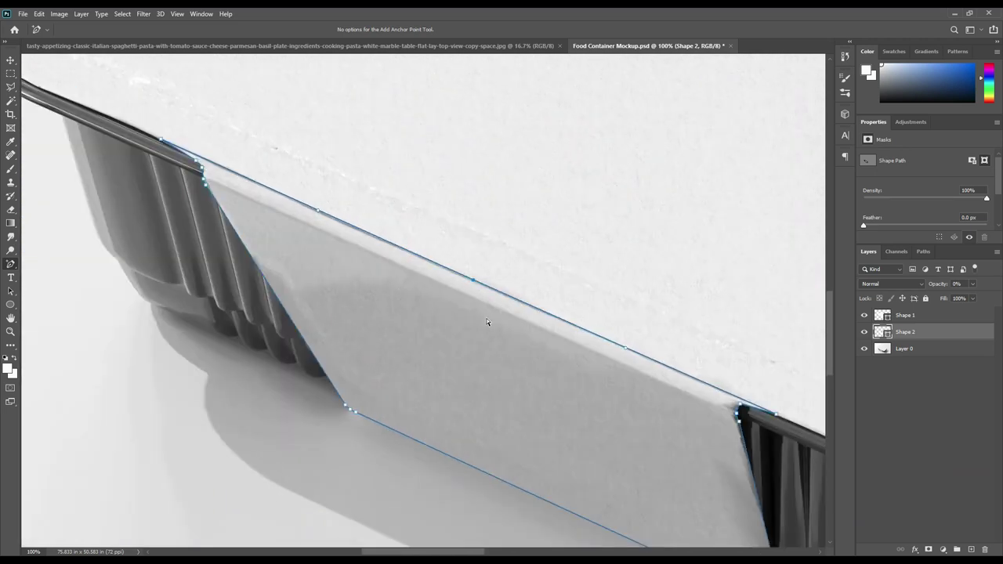
Begin tracing the tray corner with Pen anchors down its side and along the bottom edge.
right_click(11, 265)
click(55, 264)
click(224, 123)
click(318, 249)
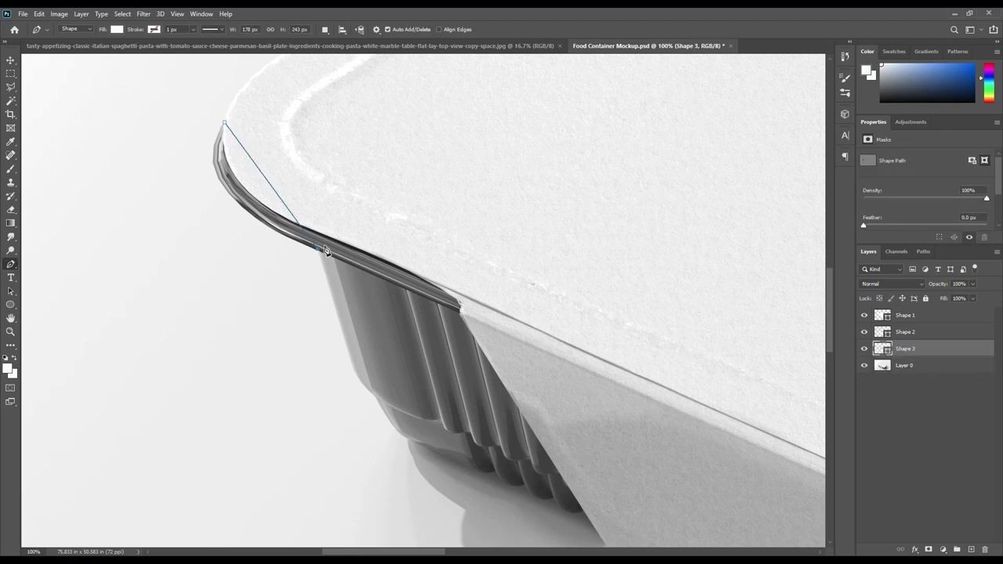
click(375, 397)
drag(375, 398, 276, 228)
click(313, 273)
click(373, 300)
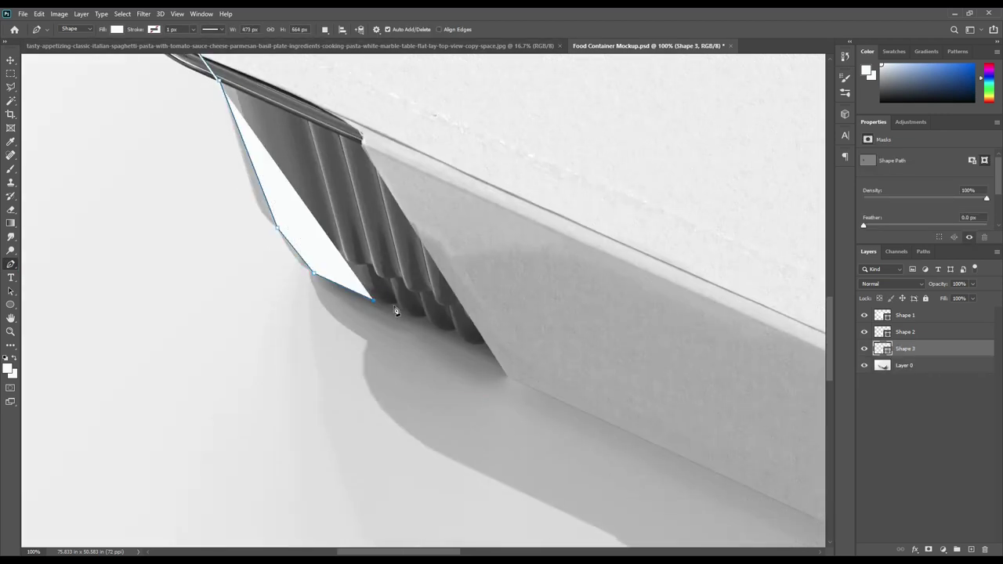
click(424, 315)
click(454, 328)
Close the tray corner outline, set it to 0% opacity, and add points along its lower edge.
click(486, 345)
drag(488, 349, 627, 555)
click(551, 306)
click(266, 161)
key(0)
key(0)
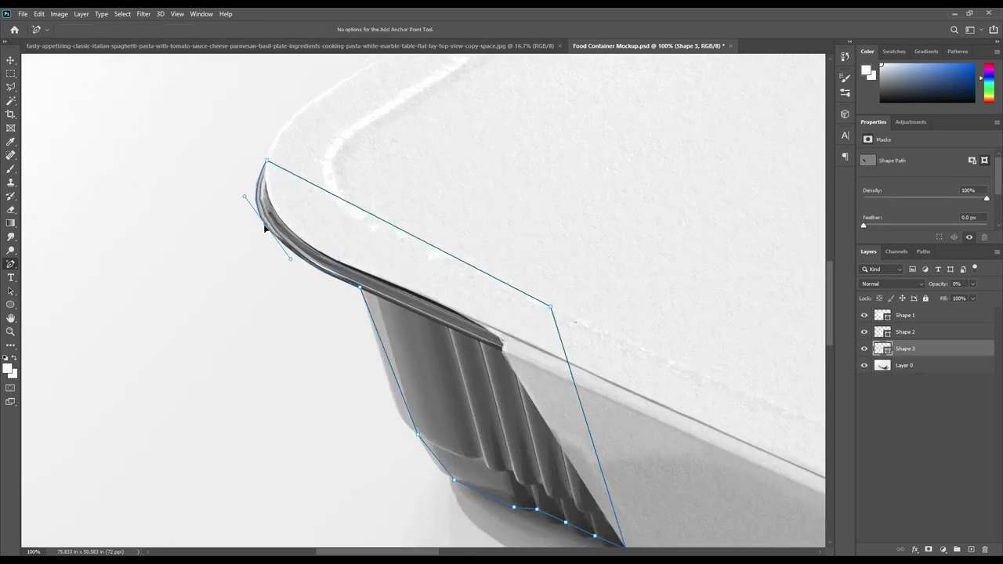
drag(407, 410, 397, 410)
click(441, 466)
click(526, 510)
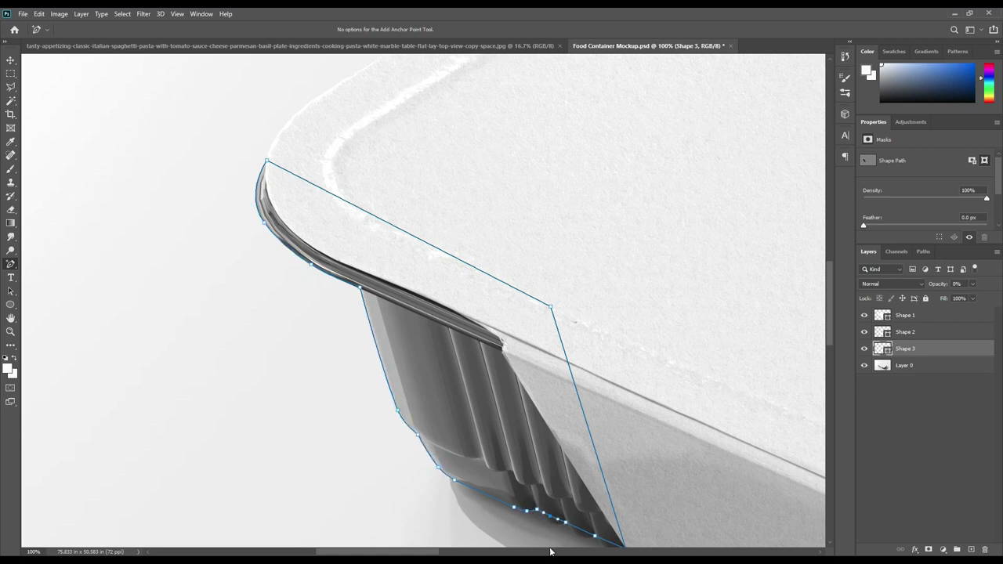
scroll(668, 498, down, 3)
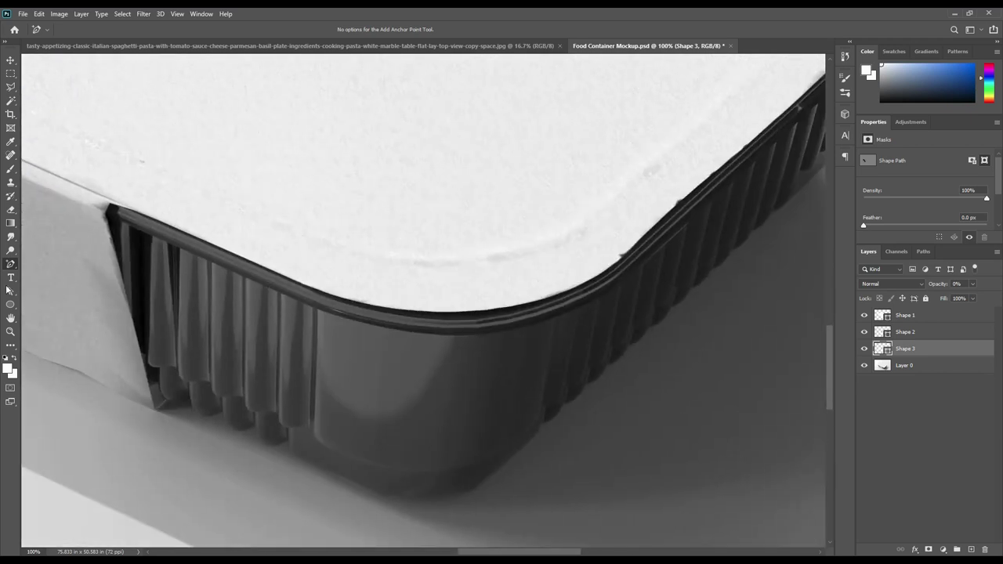
Start a new Pen shape at the next tray corner and follow the tray's lower edge.
key(p)
drag(110, 183, 84, 224)
click(146, 379)
click(155, 407)
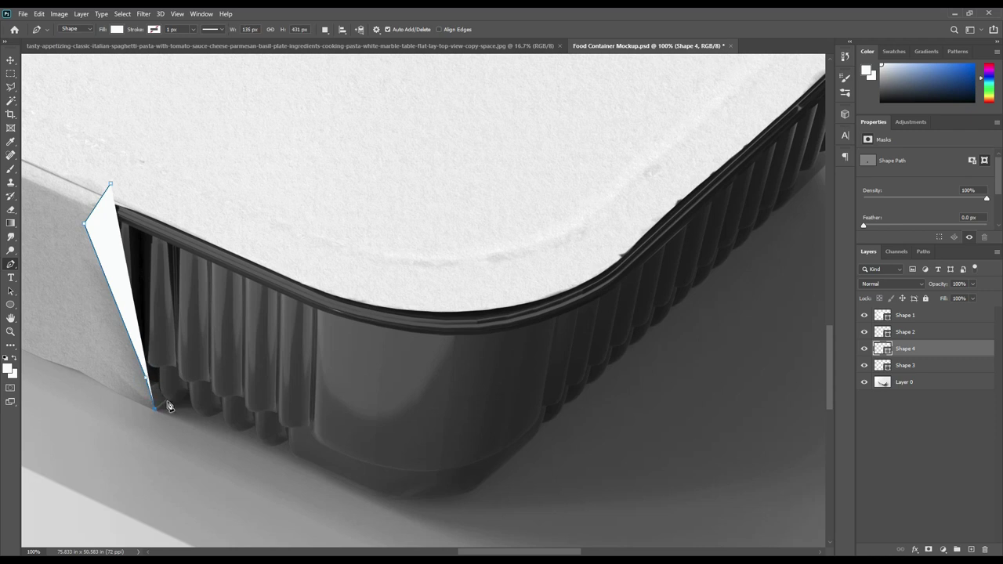
click(190, 399)
click(222, 412)
click(253, 425)
click(288, 439)
click(301, 463)
click(369, 493)
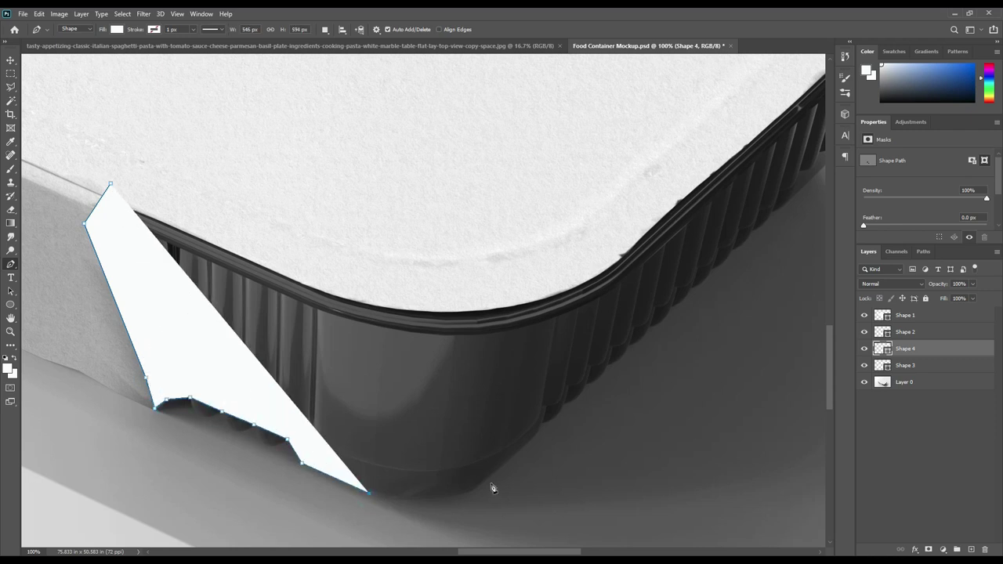
click(484, 482)
click(530, 440)
click(542, 425)
Zoom to 200% and continue the path up the tray's right side.
drag(563, 404, 630, 350)
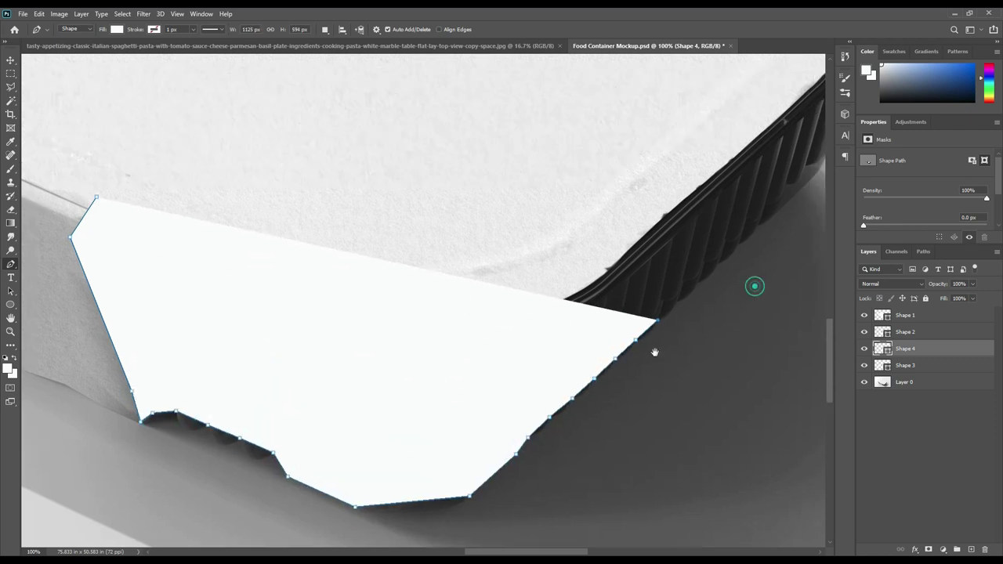
key(ctrl+plus)
click(449, 313)
click(488, 276)
click(527, 236)
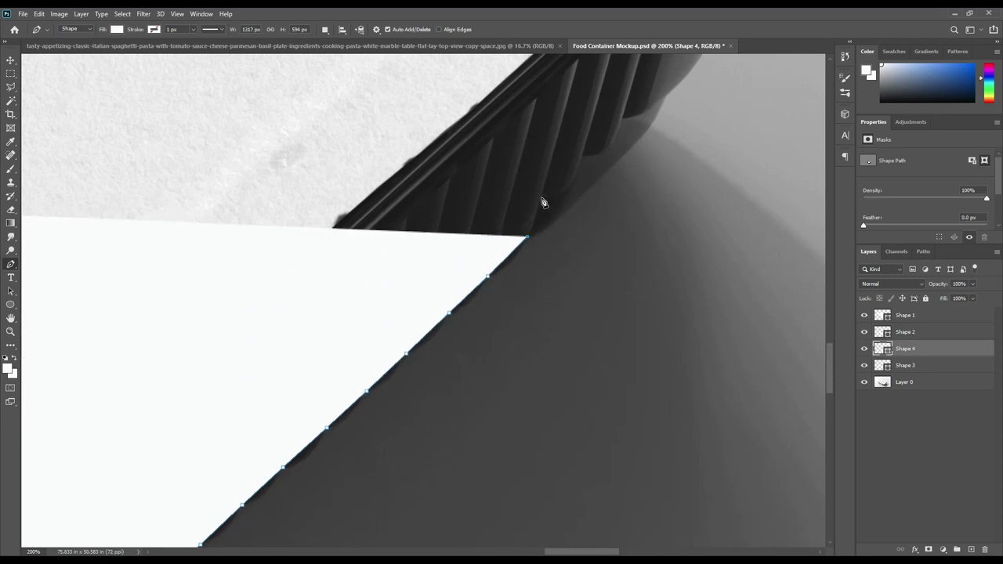
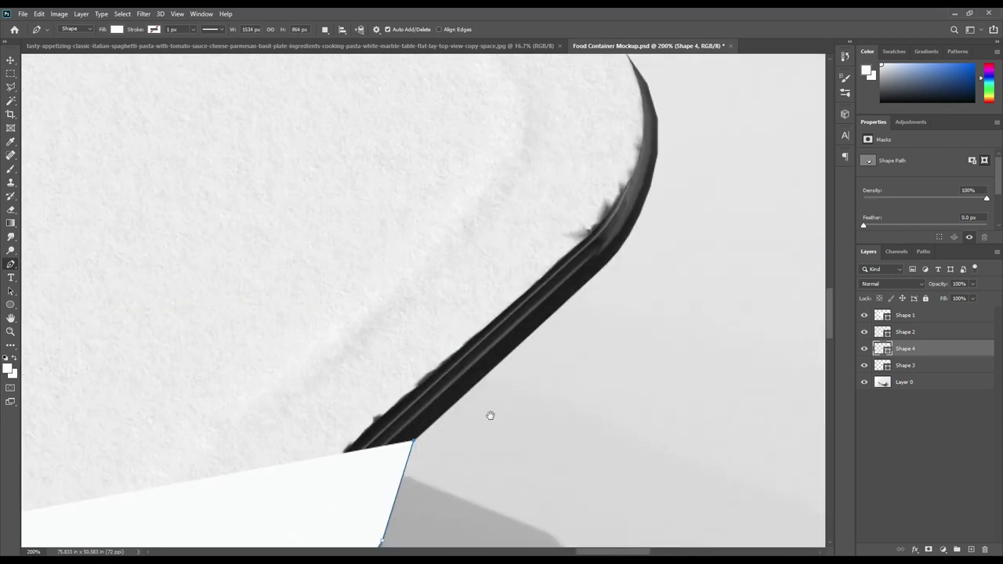
Set Shape 4 to 0% opacity and switch to the Add Anchor Point Tool.
mouse_move(490, 415)
mouse_down()
mouse_move(409, 122)
mouse_move(479, 1)
mouse_up()
key(0)
key(0)
right_click(11, 264)
click(63, 296)
Add curved anchors so the path follows the scalloped bottom ridges and corner.
click(224, 319)
drag(283, 322, 274, 345)
drag(345, 348, 340, 376)
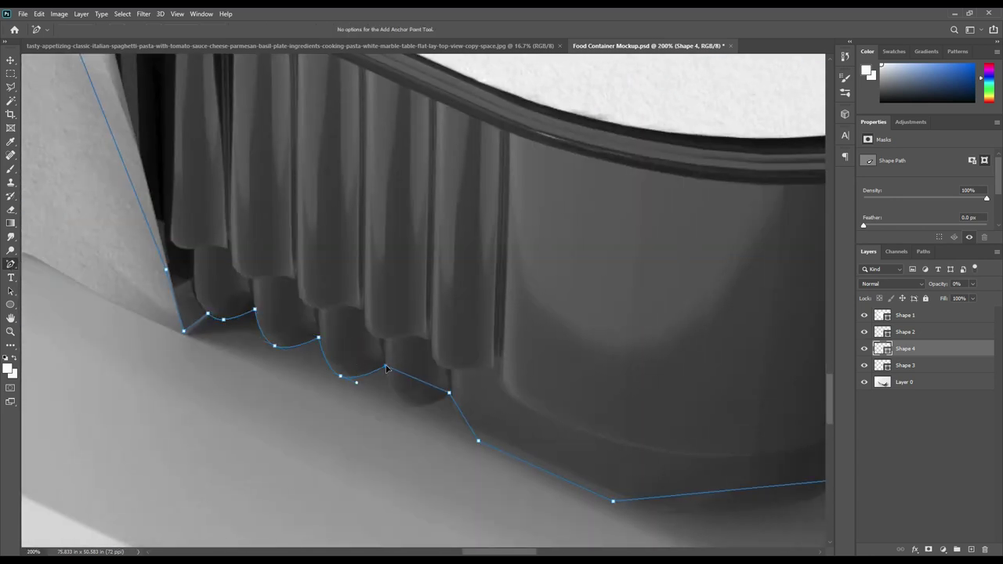
mouse_move(677, 498)
mouse_down()
mouse_move(354, 381)
mouse_move(359, 397)
mouse_up()
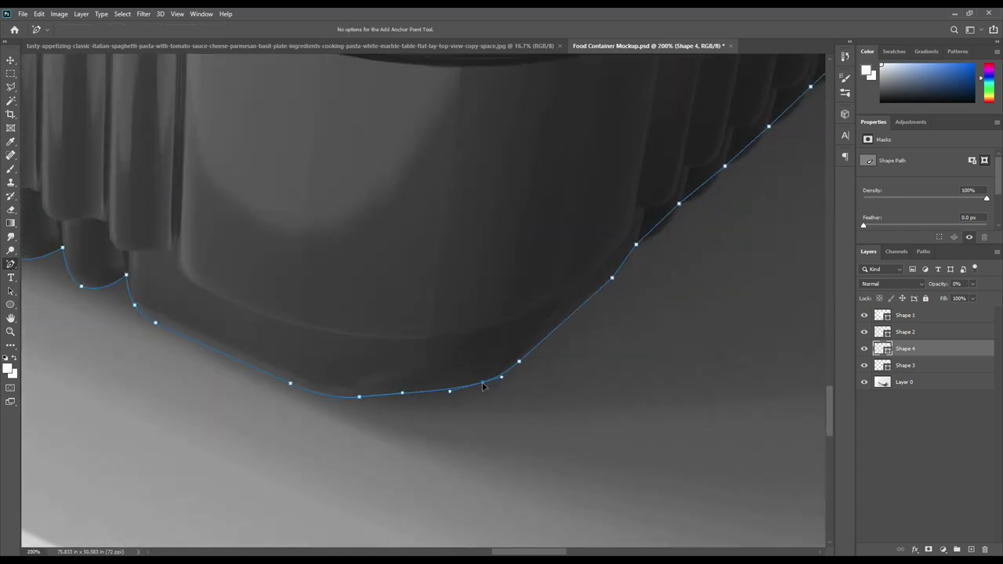
click(482, 382)
drag(663, 230, 676, 245)
Add and drag anchors up the diagonal side edge to fit its ridged outline.
click(705, 193)
click(748, 154)
click(793, 113)
drag(793, 112, 544, 251)
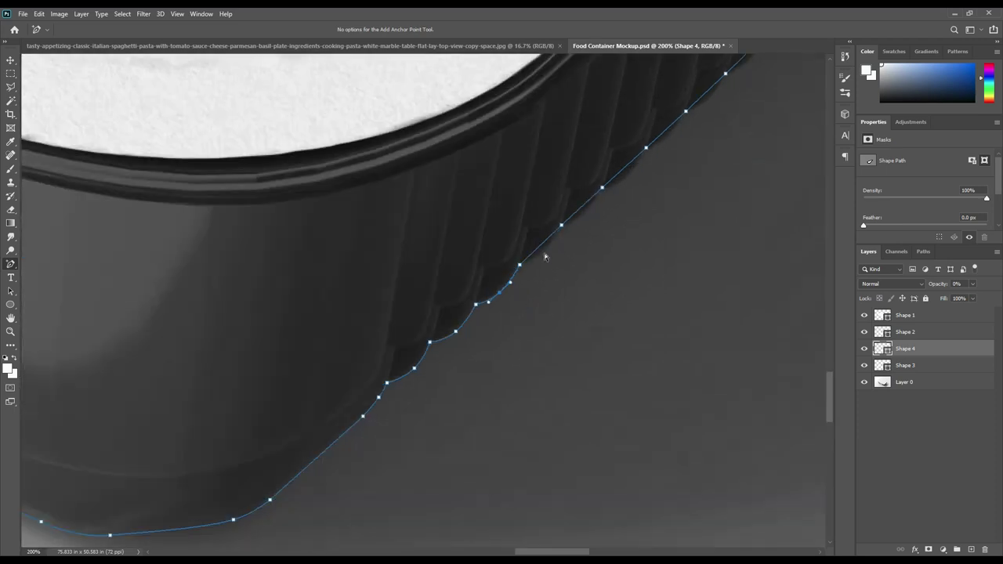
click(582, 210)
drag(686, 112, 653, 106)
drag(725, 73, 692, 68)
drag(646, 209, 642, 311)
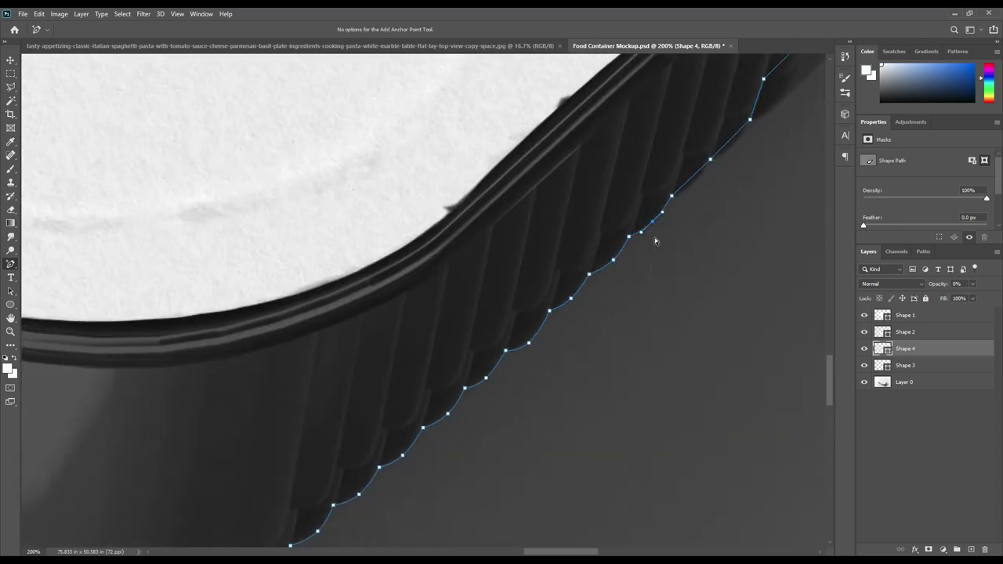
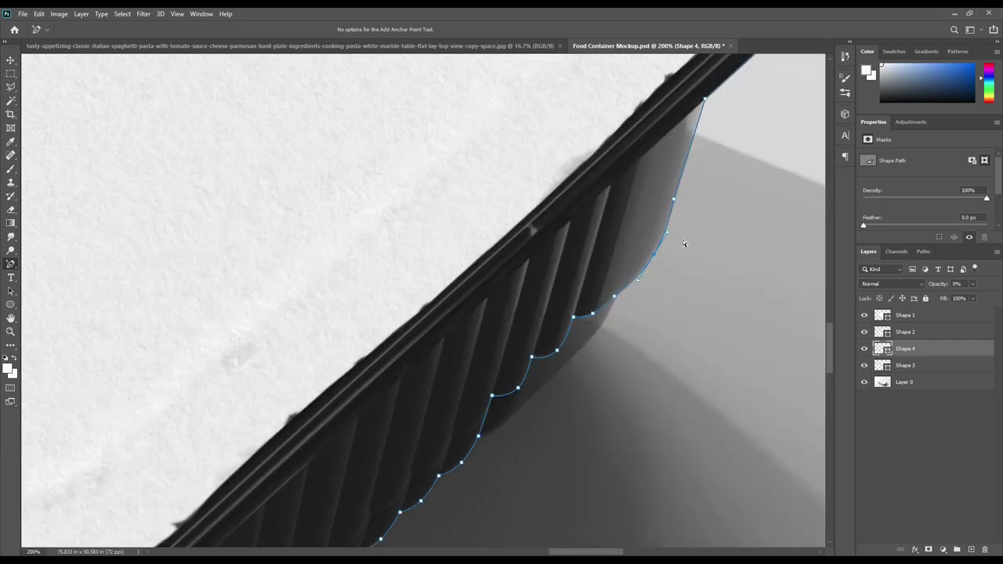
Add three anchor points to Shape 4's path along the container's rounded corner and edge, then deselect it.
mouse_move(684, 243)
mouse_down()
mouse_move(487, 431)
mouse_move(442, 533)
mouse_up()
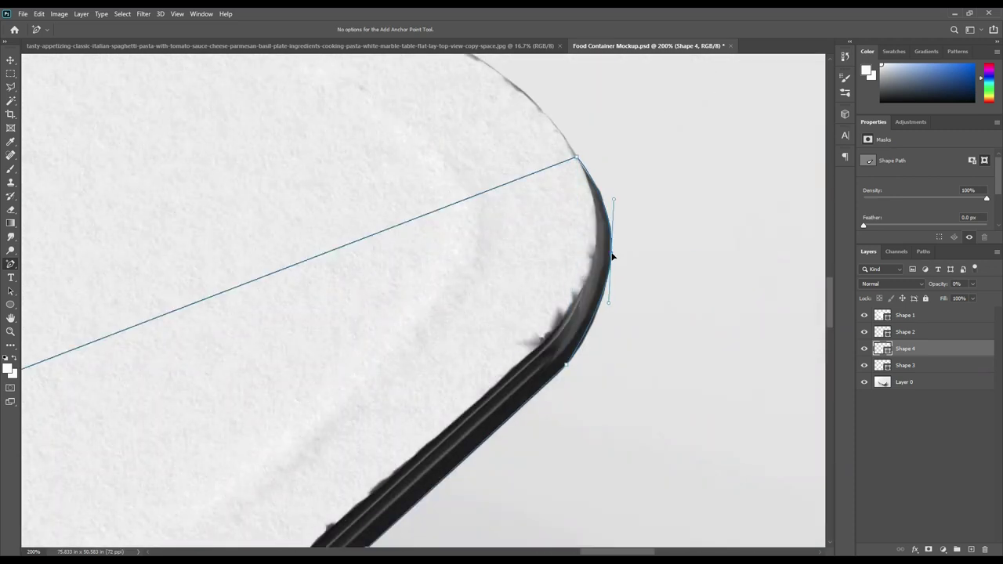
click(598, 188)
click(608, 210)
click(591, 329)
scroll(661, 369, down, 5)
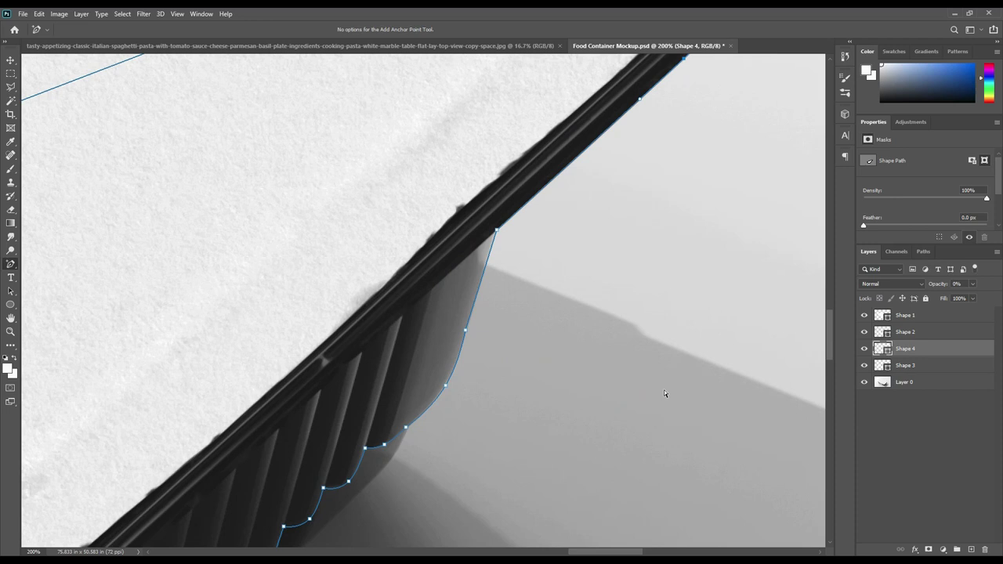
key(ctrl+0)
click(929, 414)
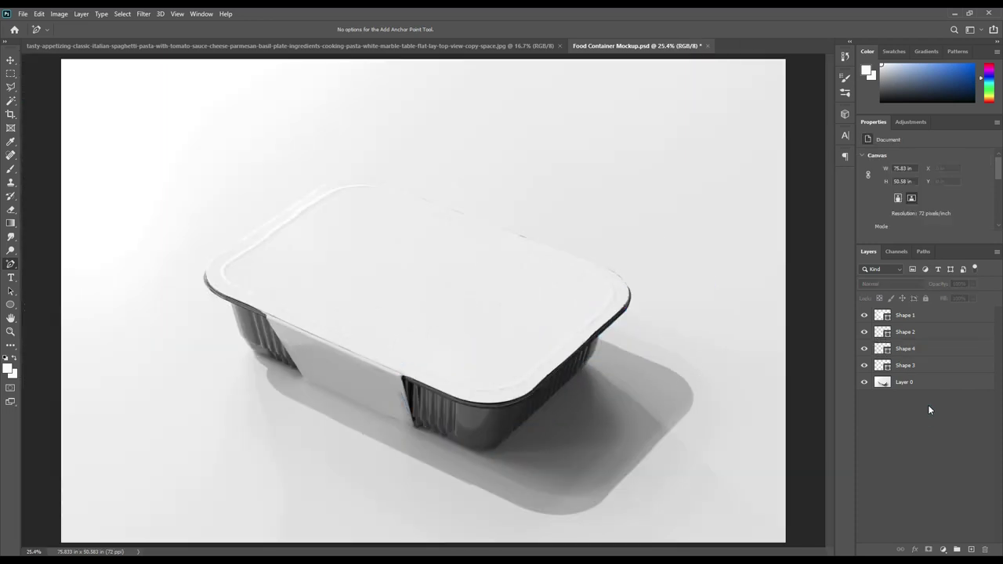
Load the four shape outlines as a selection and copy the container from Layer 0 onto a new layer.
ctrl+click(885, 367)
ctrl+shift+click(883, 348)
ctrl+shift+click(882, 332)
ctrl+shift+click(887, 319)
click(909, 383)
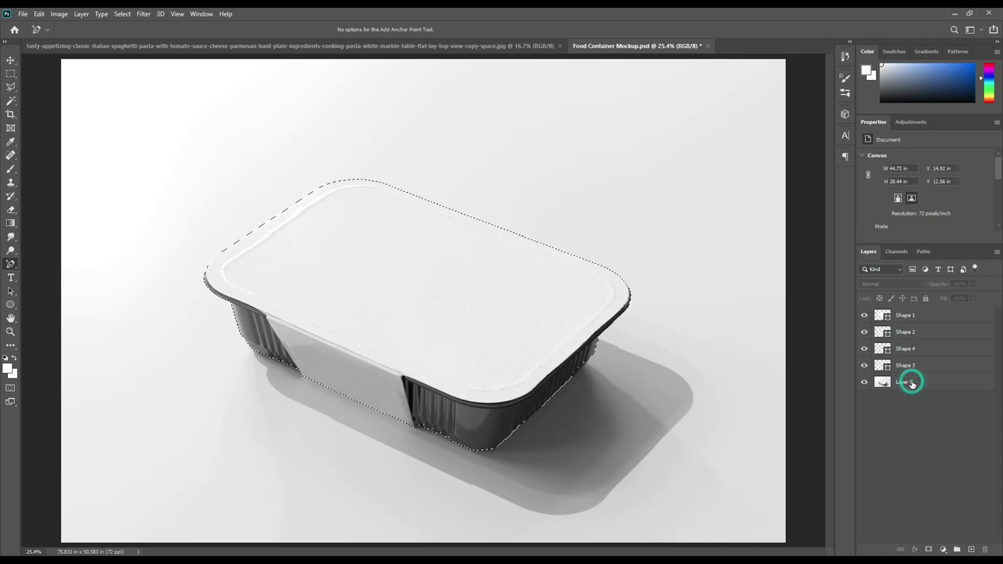
key(ctrl+j)
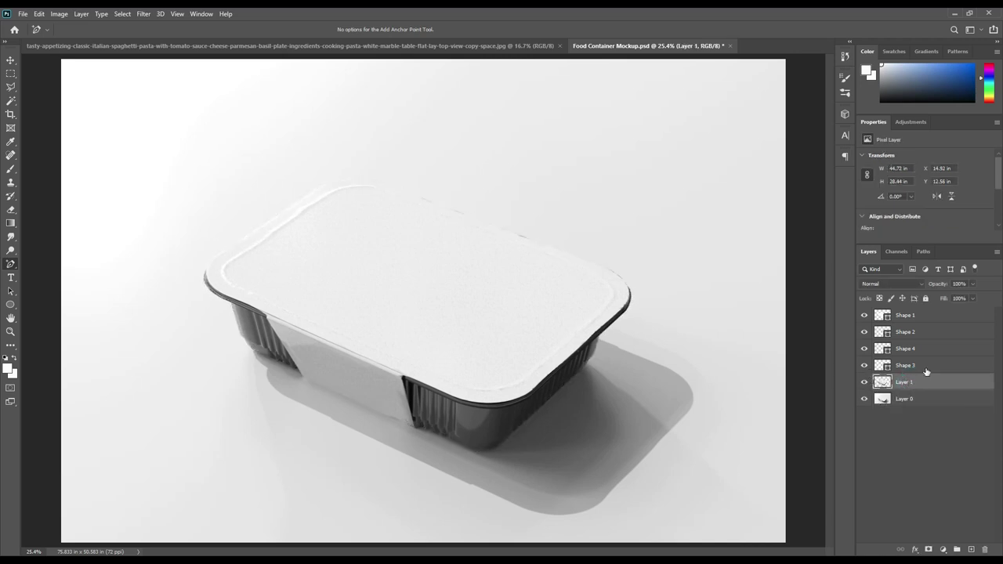
Group Shape 1–4 as 'Object ID', hide the group, and check the container cutout layer.
click(925, 367)
shift+click(919, 315)
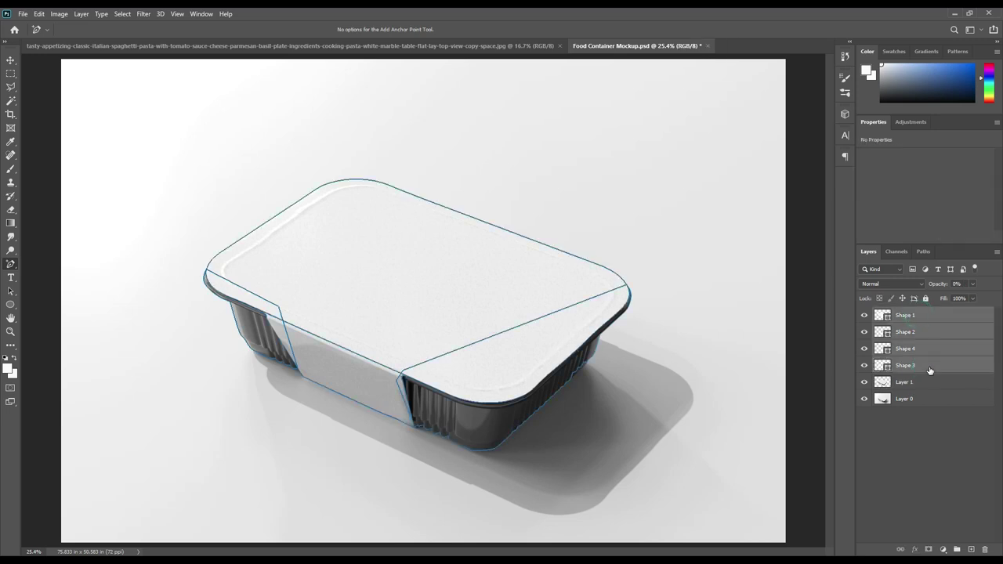
drag(930, 367, 957, 550)
text(Object ID)
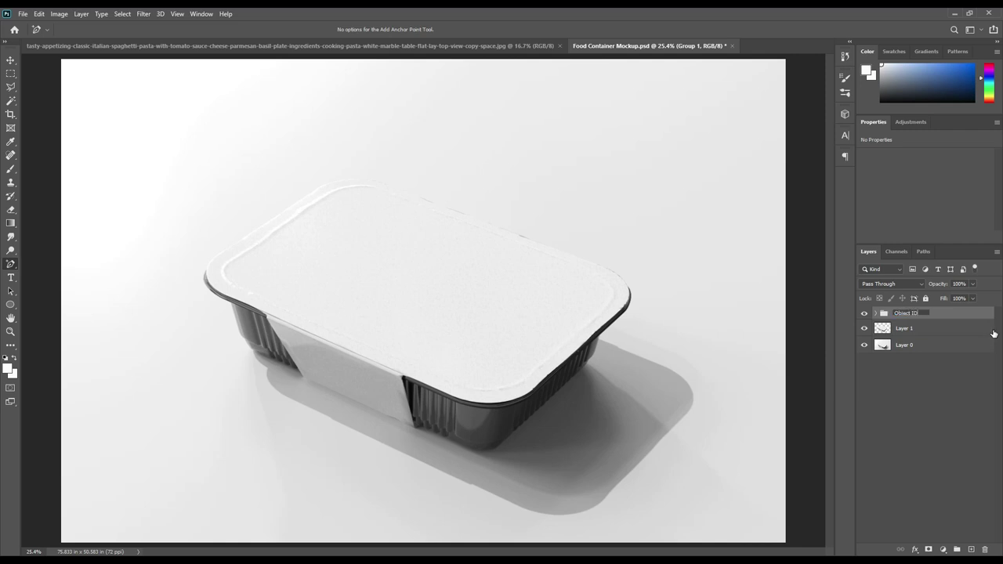
key(Return)
click(864, 313)
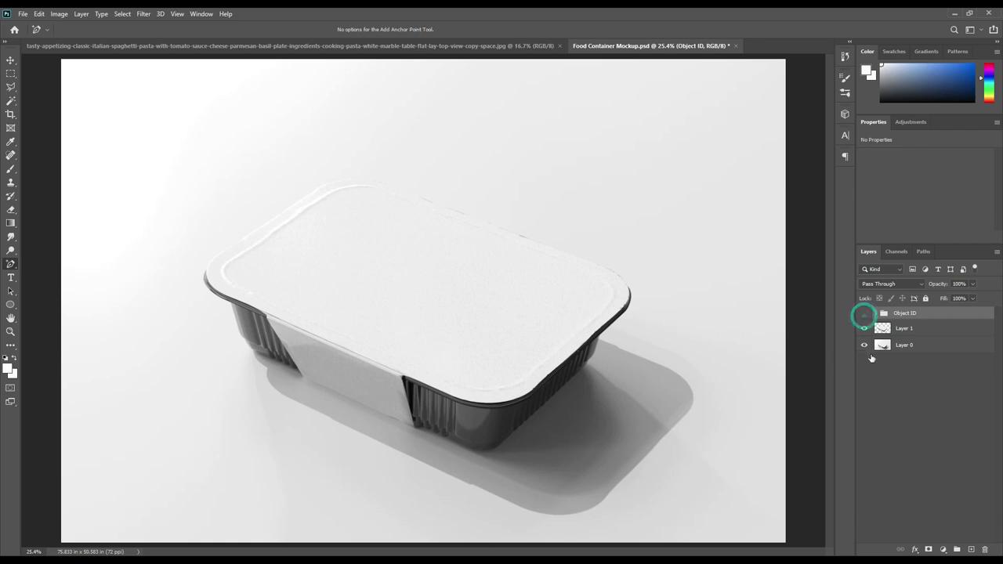
click(865, 345)
click(866, 329)
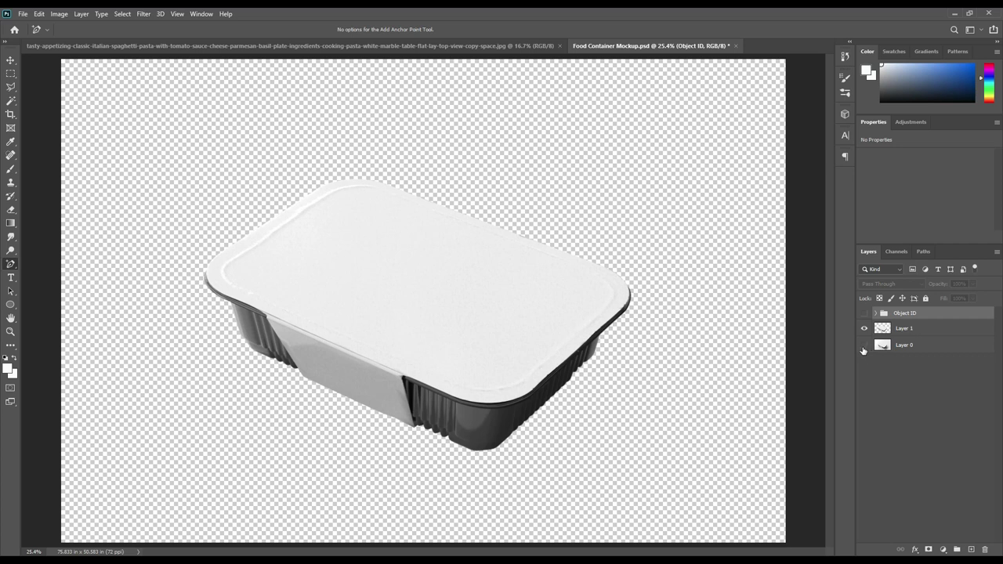
click(865, 345)
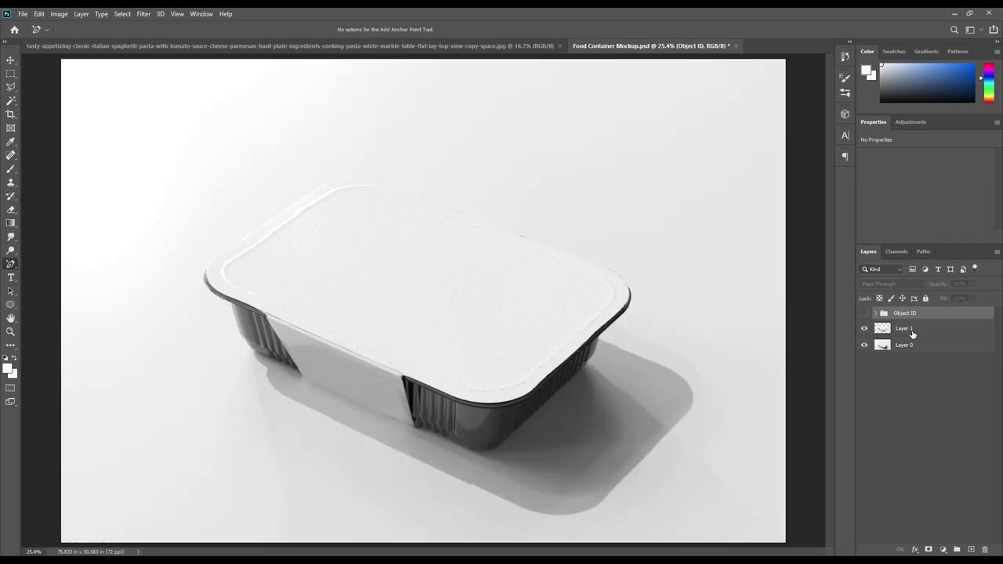
click(912, 329)
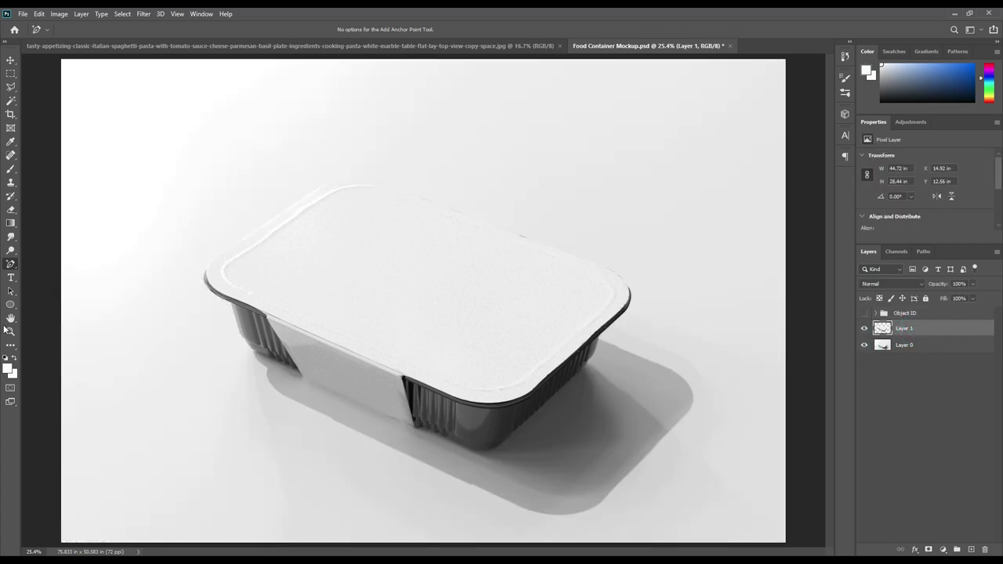
Draw a rectangle covering the container and give it a red fill.
right_click(10, 304)
click(47, 305)
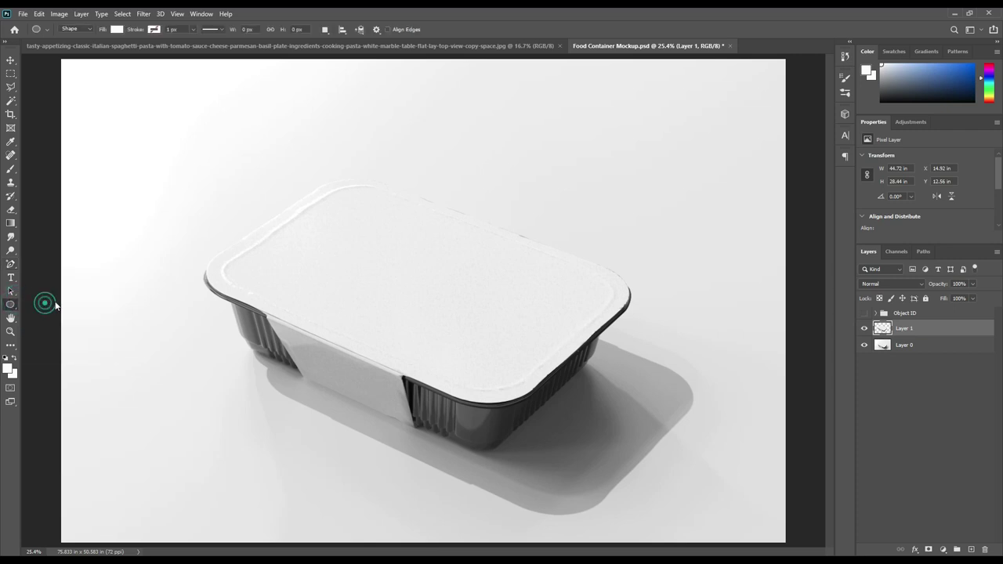
drag(182, 142, 678, 429)
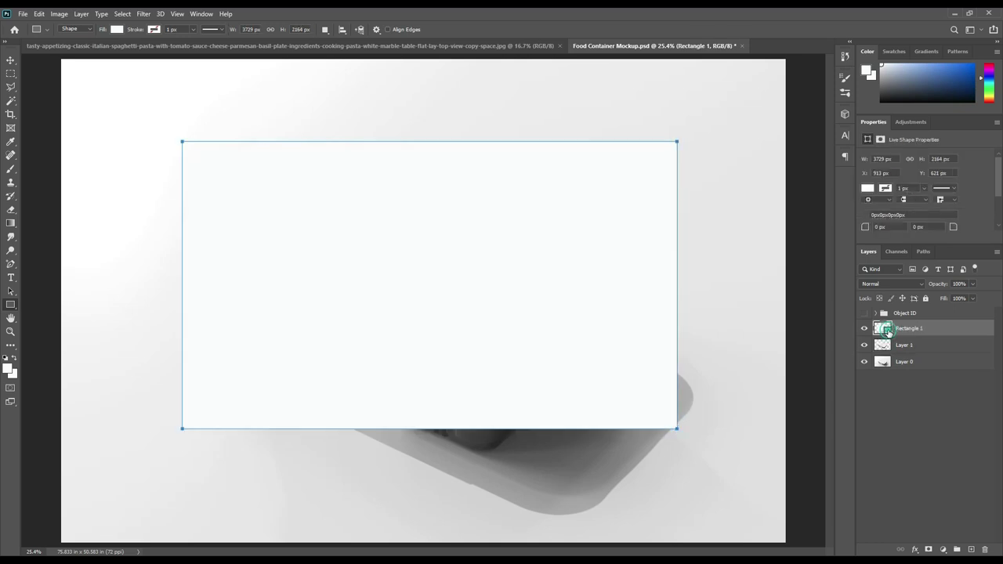
double_click(886, 330)
click(858, 193)
drag(870, 243, 872, 203)
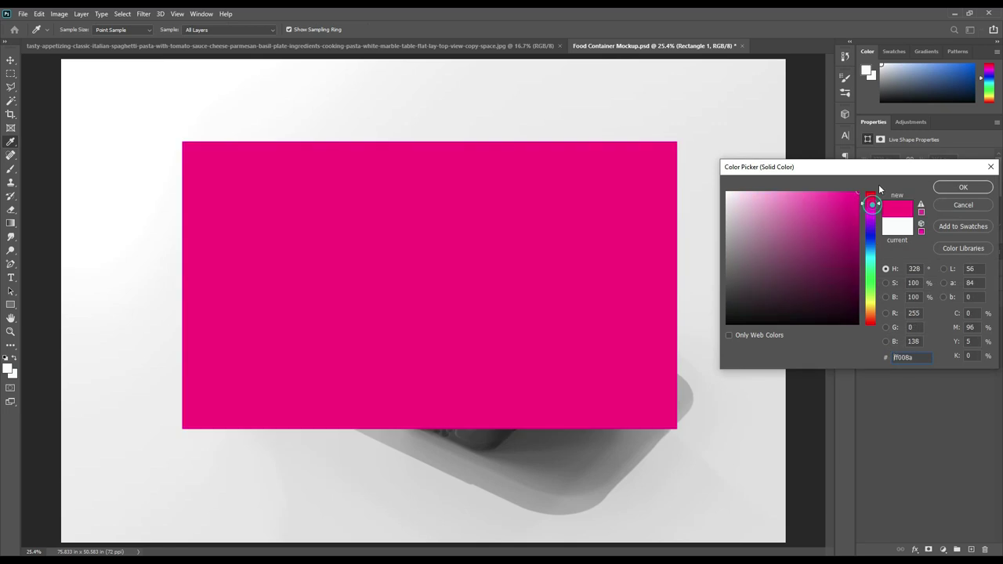
click(879, 188)
click(963, 188)
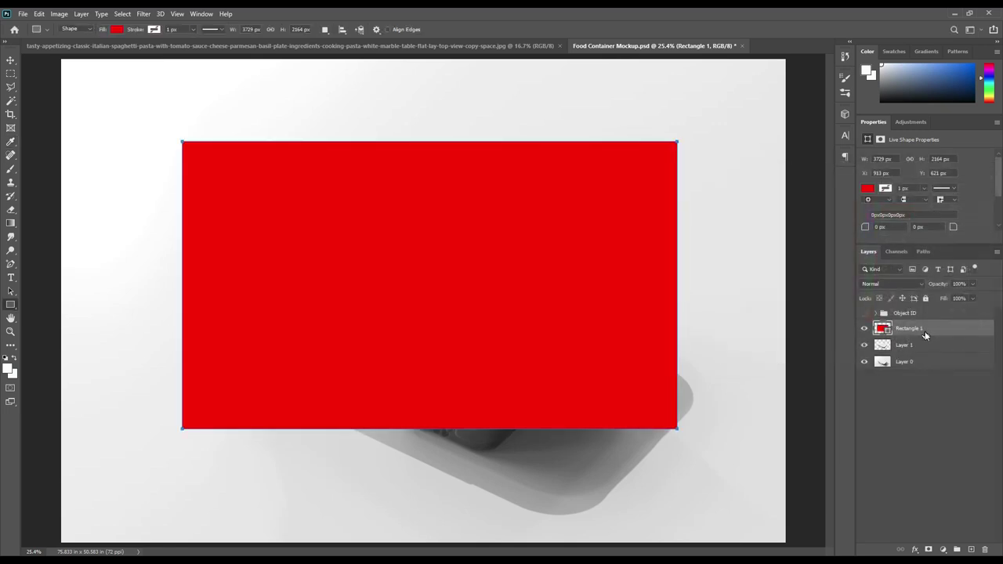
Convert the red rectangle to a smart object and lower its opacity to 22%.
right_click(925, 335)
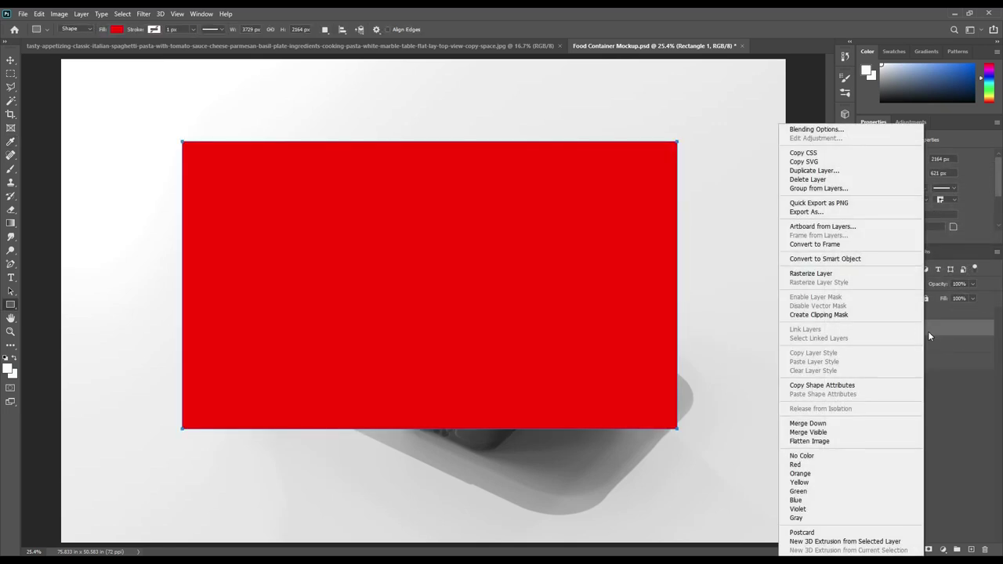
click(827, 259)
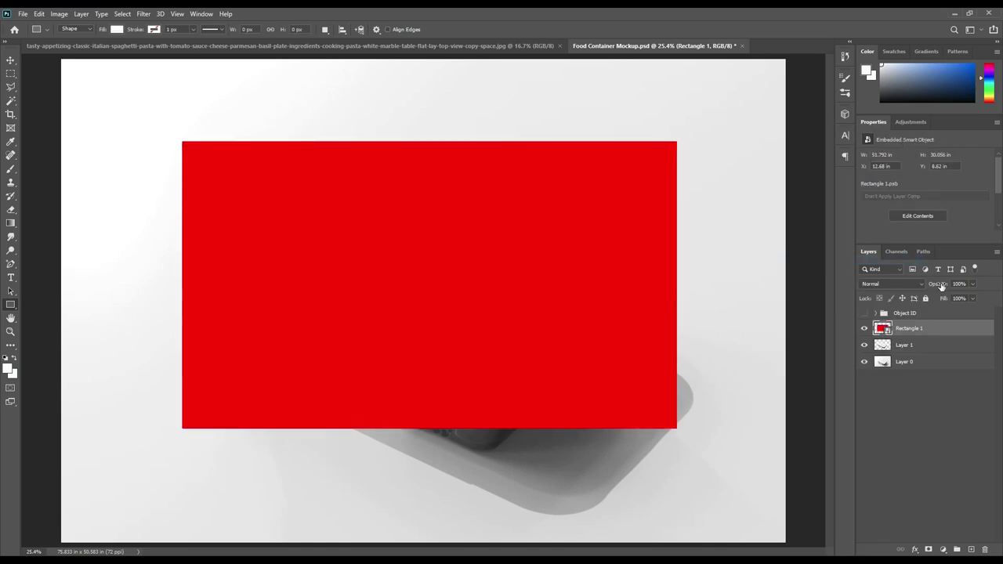
drag(941, 286, 929, 285)
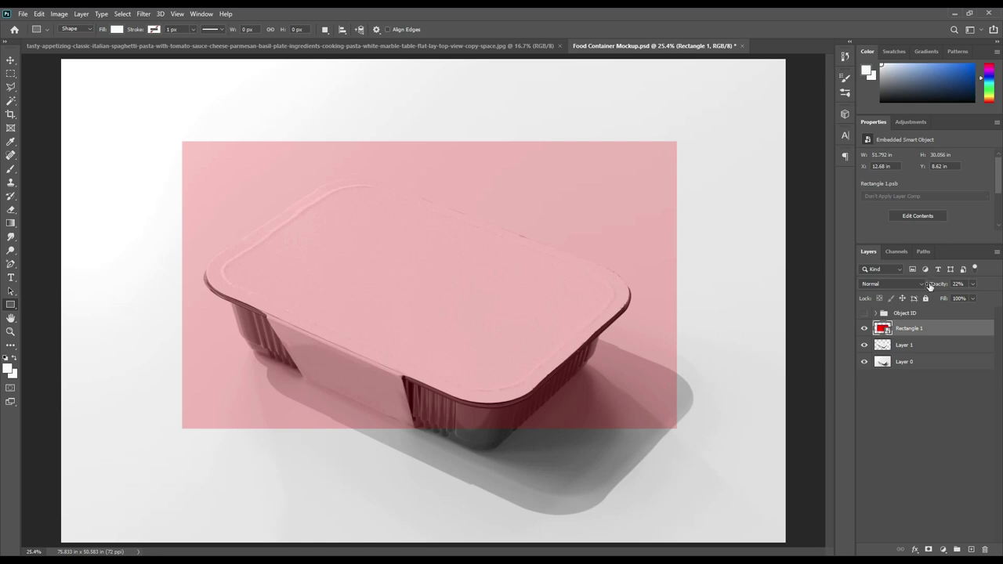
Distort the rectangle by dragging its four corners onto the lid's corners.
key(ctrl+t)
right_click(389, 213)
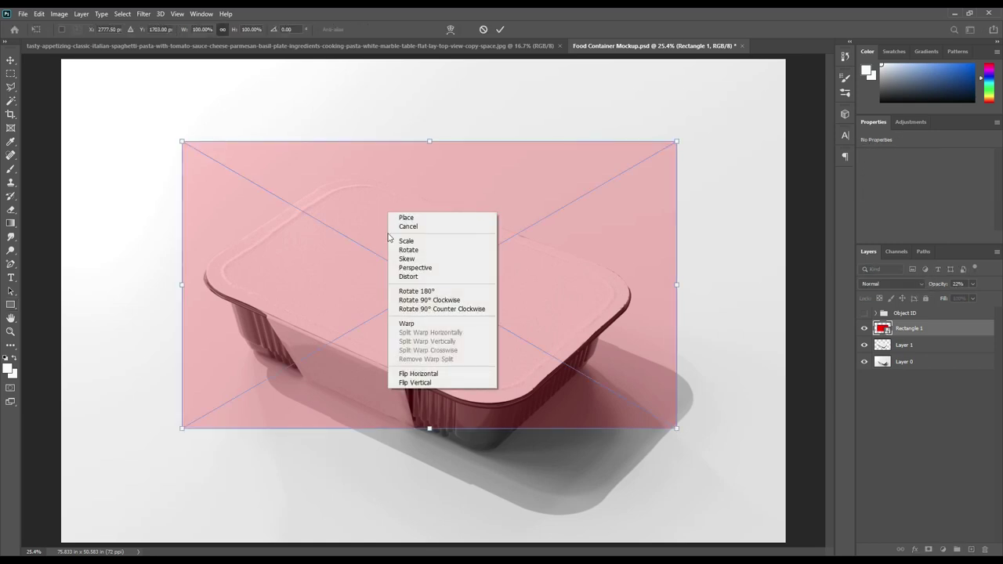
click(408, 277)
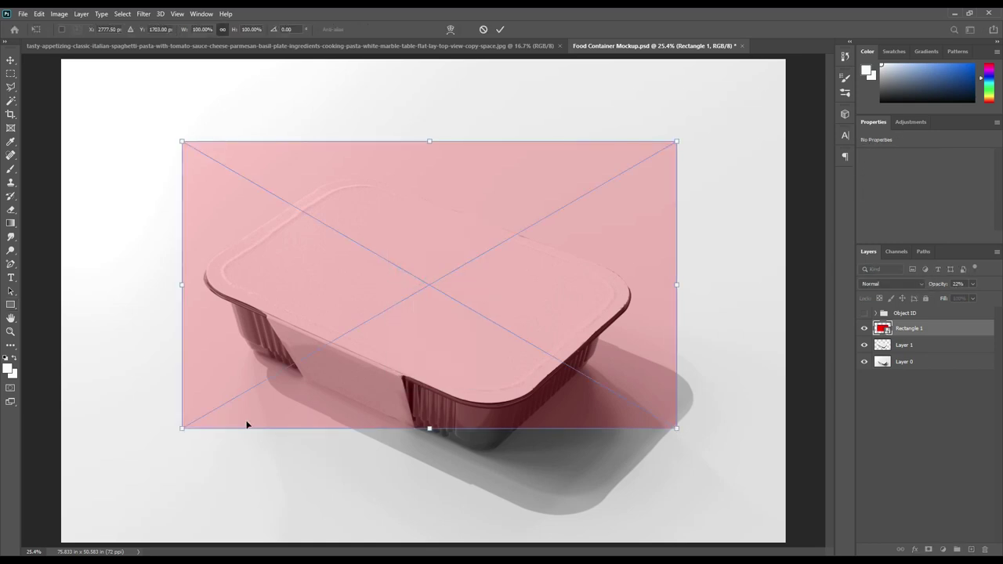
drag(182, 428, 191, 289)
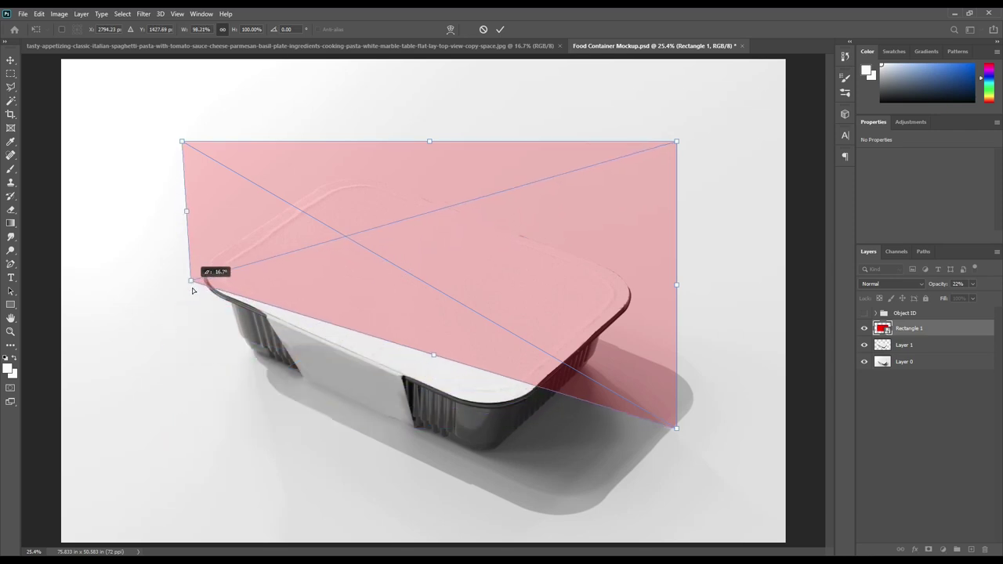
drag(182, 142, 338, 170)
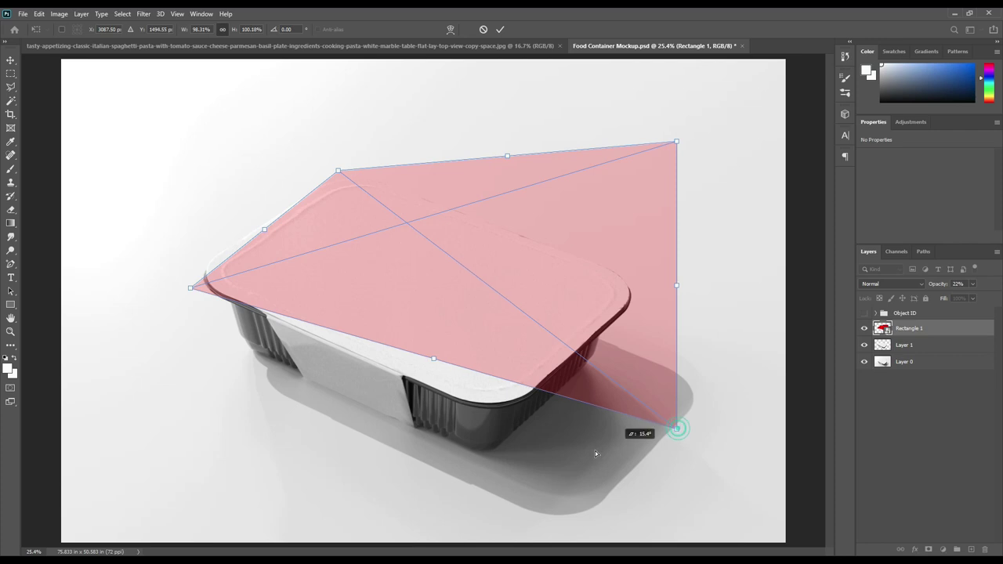
drag(595, 451, 512, 417)
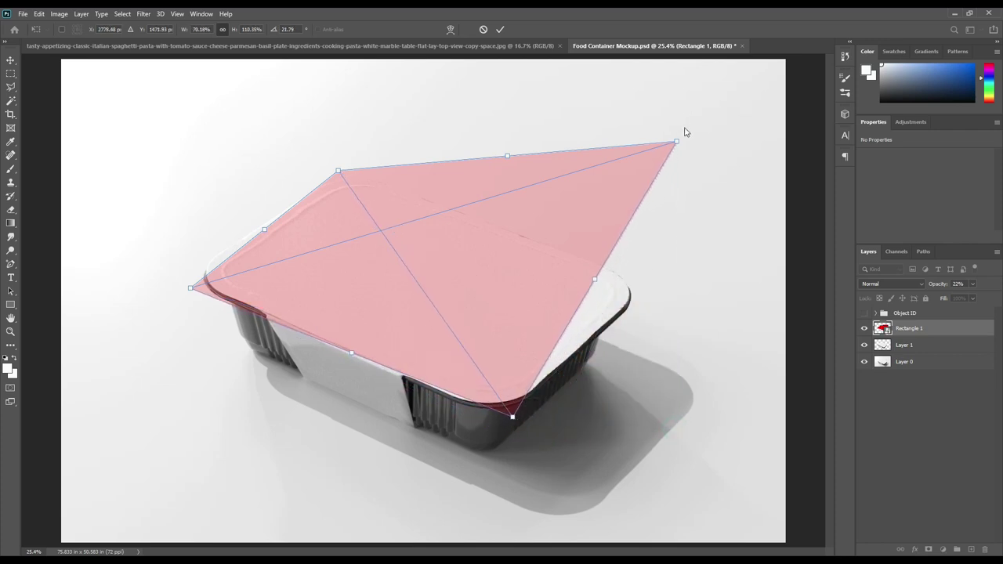
drag(677, 142, 651, 286)
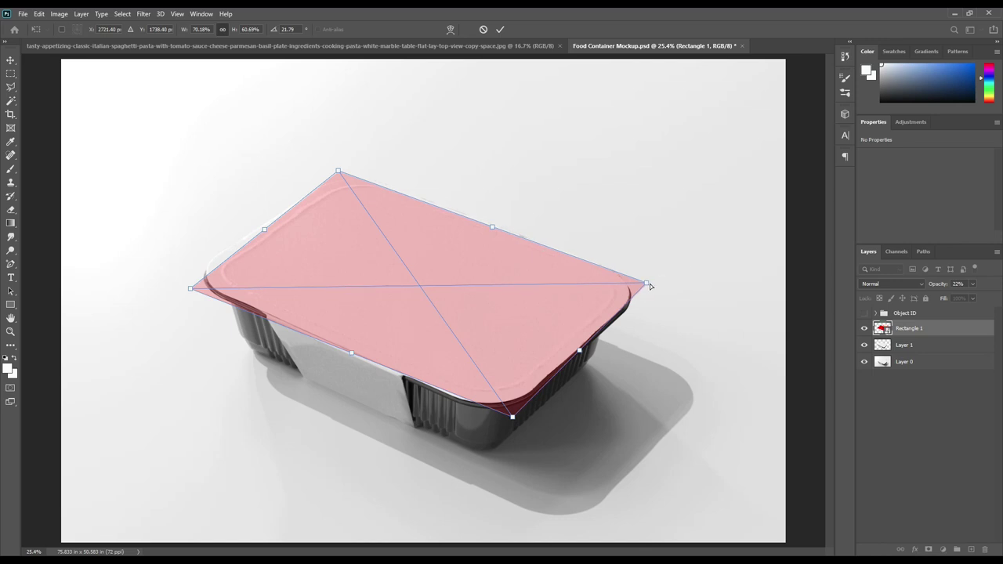
Fine-tune the rectangle's corners to align with the lid edges and commit the transform.
drag(515, 421, 510, 424)
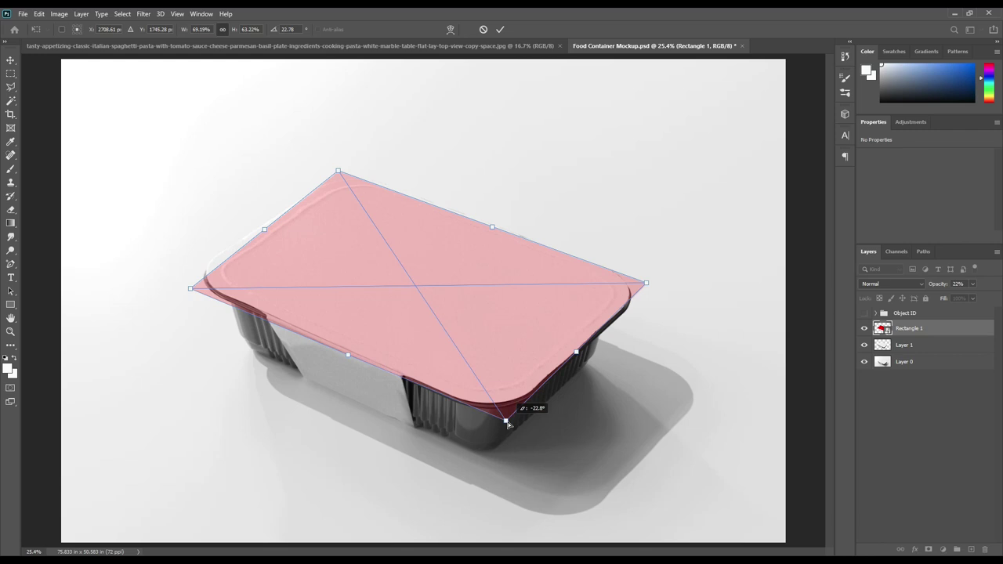
drag(647, 284, 653, 284)
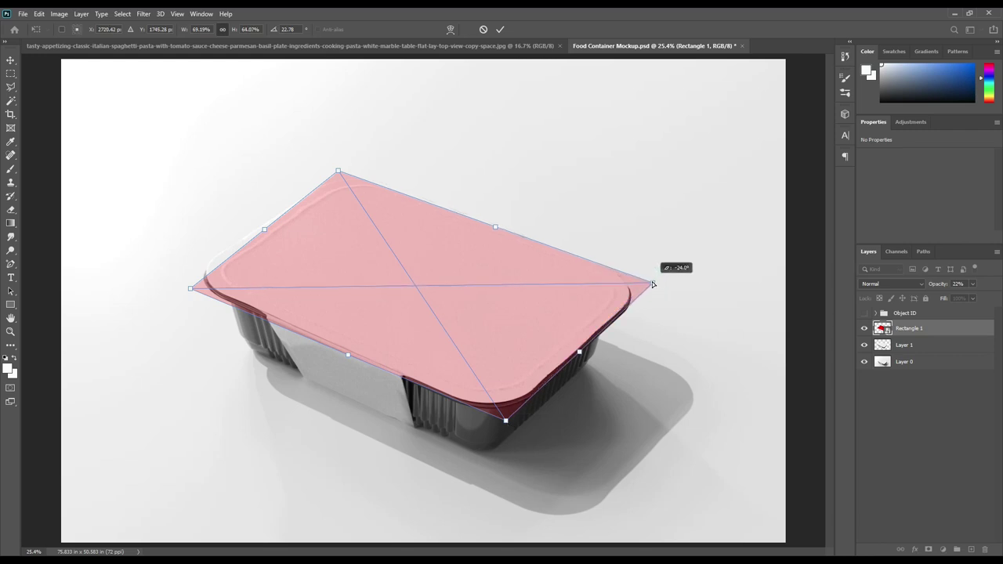
drag(338, 172, 337, 168)
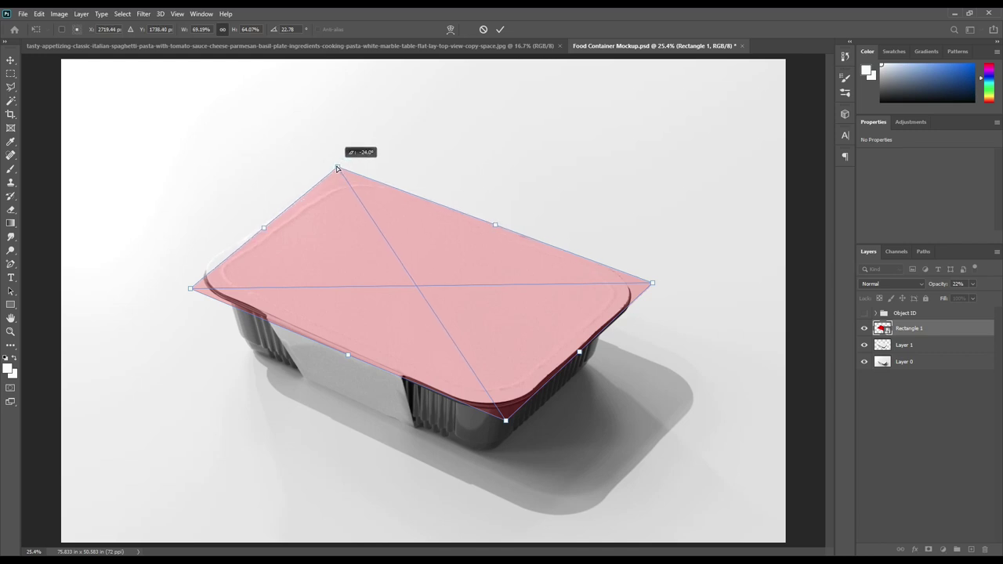
drag(337, 169, 338, 169)
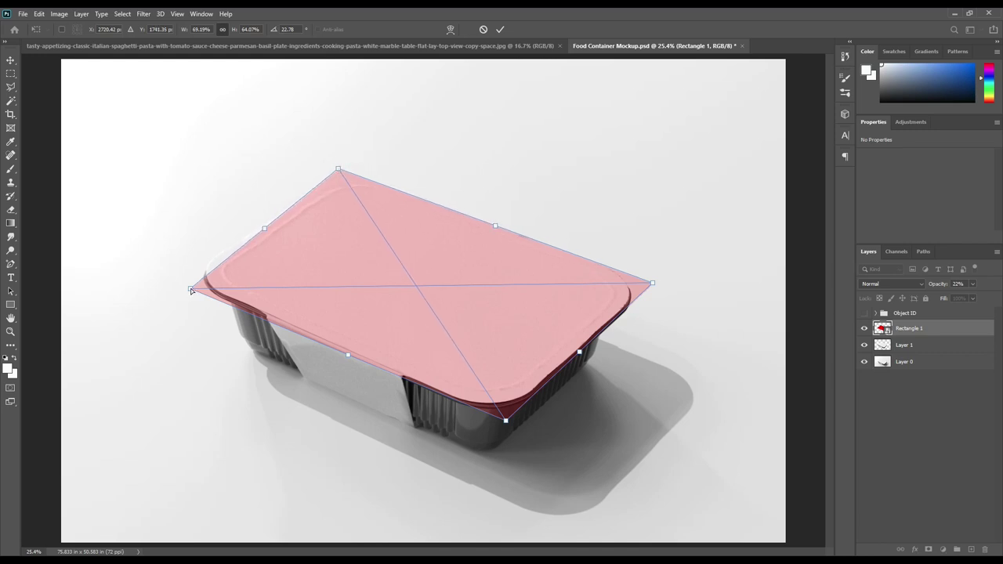
drag(190, 290, 180, 280)
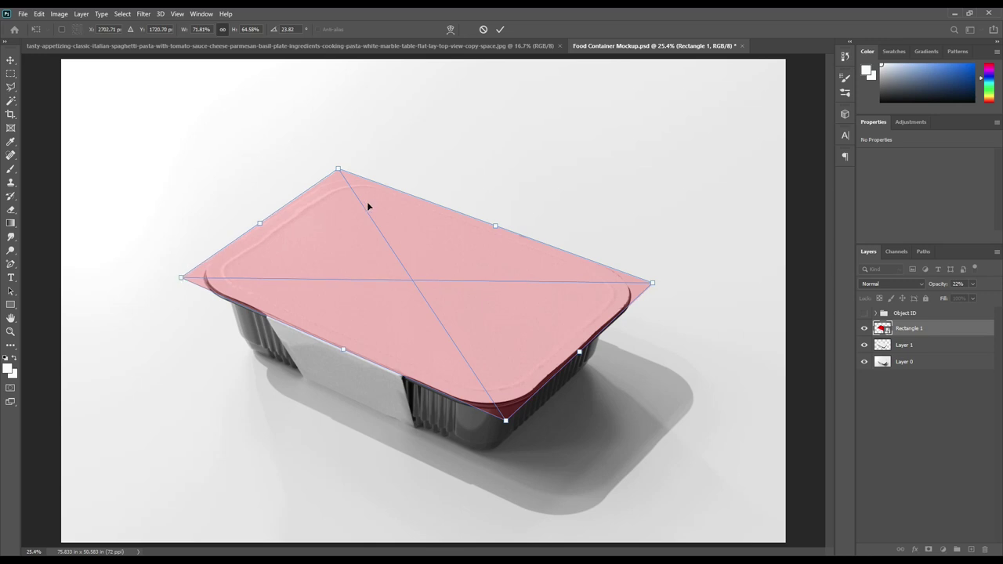
drag(339, 170, 342, 167)
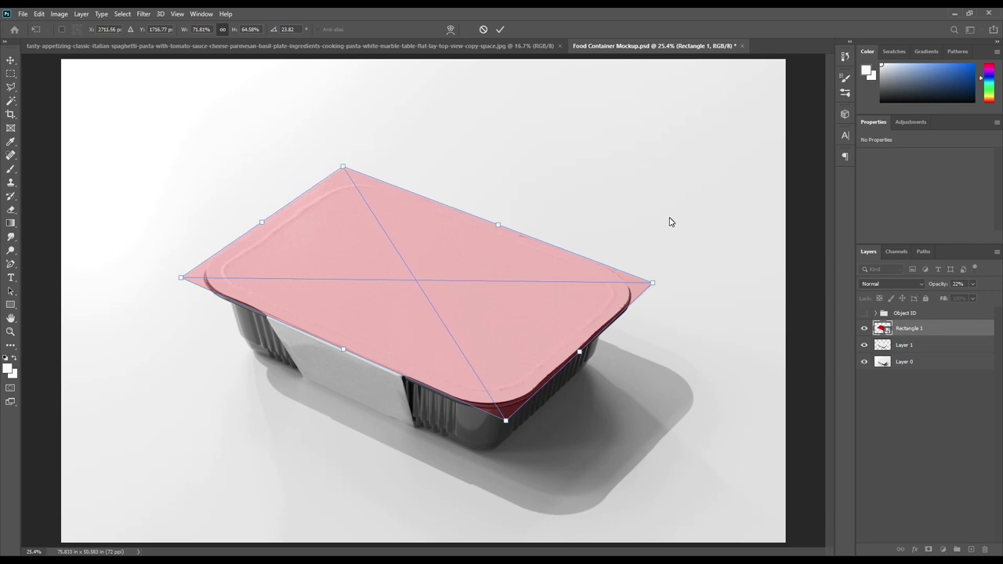
click(500, 29)
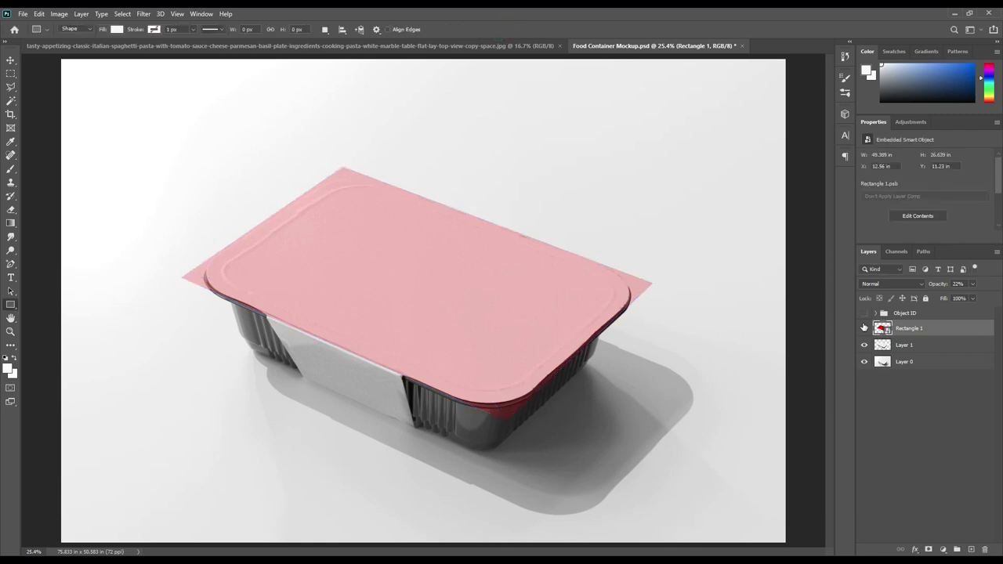
Mask Rectangle 1 to the lid shape's outline and draw a new rectangle below the container.
click(876, 314)
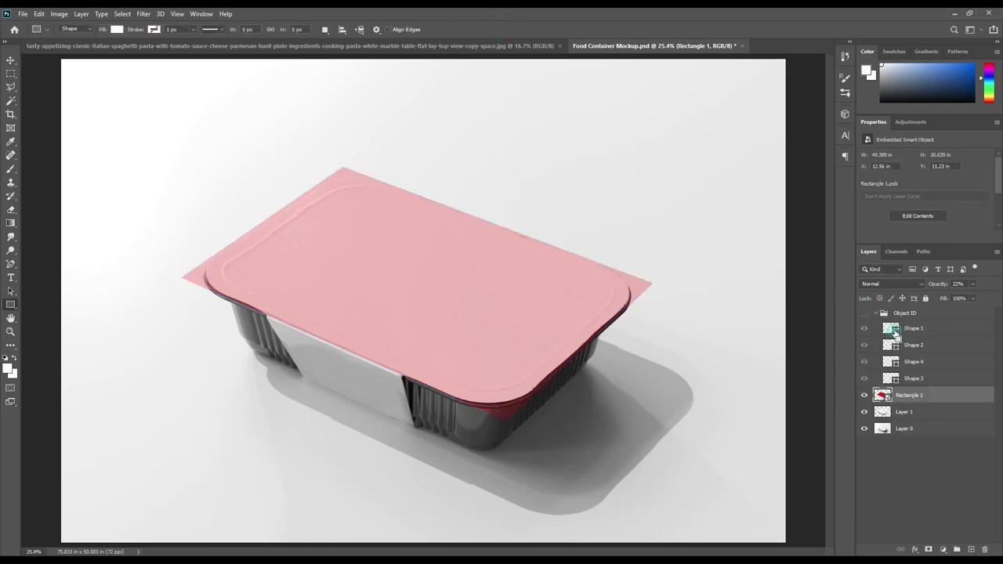
ctrl+click(892, 329)
click(877, 314)
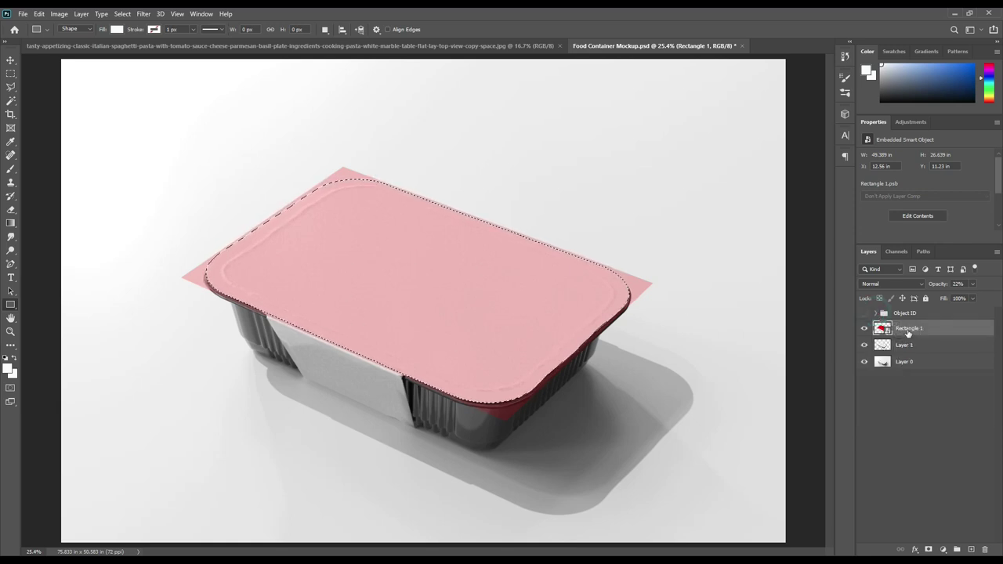
click(929, 550)
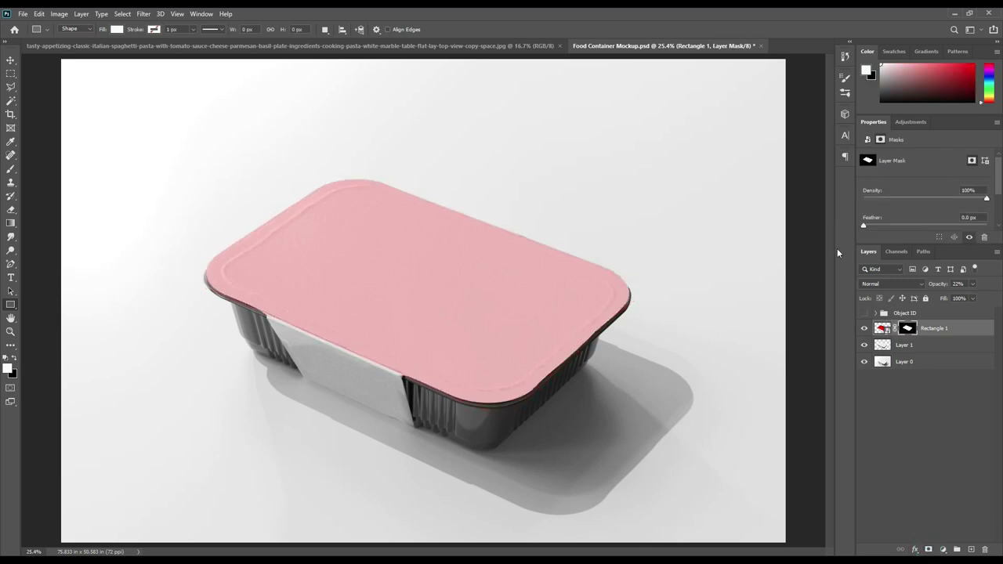
mouse_move(212, 358)
mouse_down()
mouse_move(435, 507)
mouse_move(449, 504)
mouse_up()
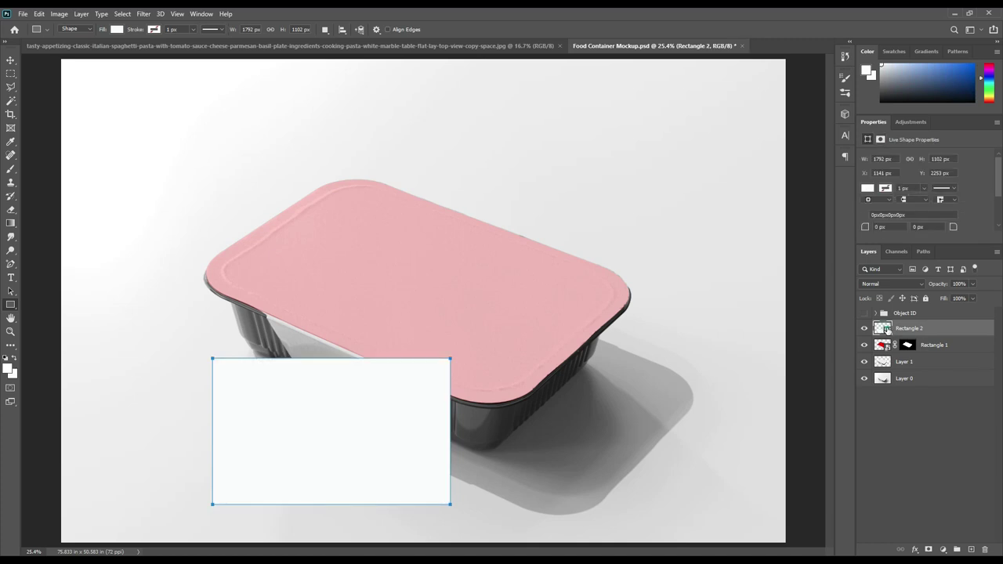
Give Rectangle 2 a bright blue fill.
double_click(886, 330)
drag(840, 226, 859, 192)
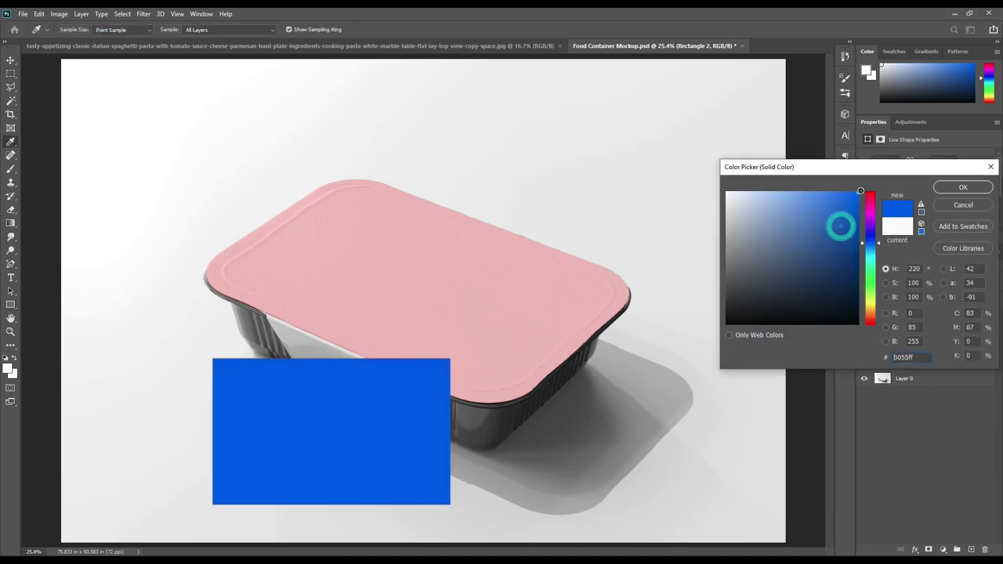
click(961, 189)
Convert the blue rectangle to a smart object at 38% opacity and move it onto the container side.
right_click(936, 328)
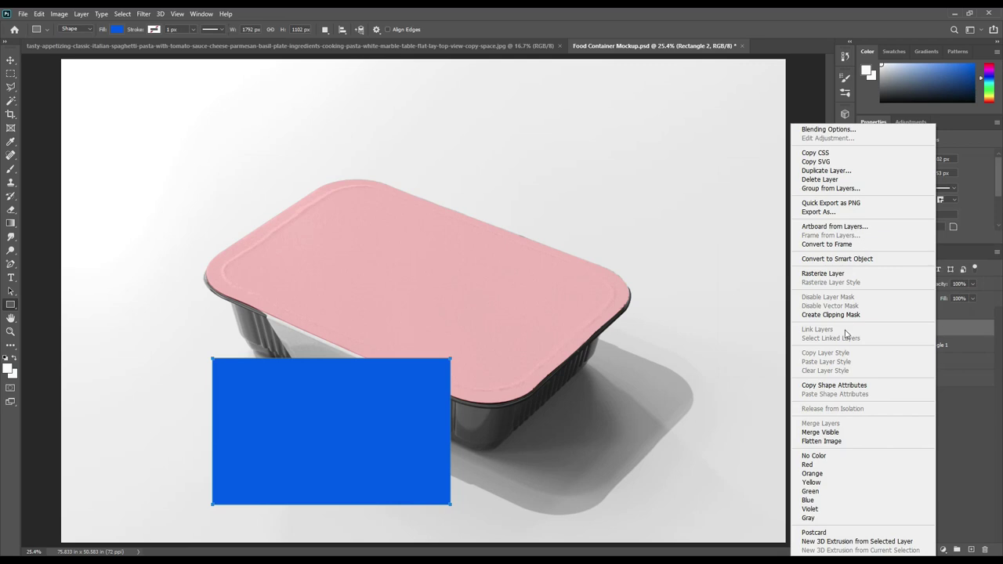
click(842, 260)
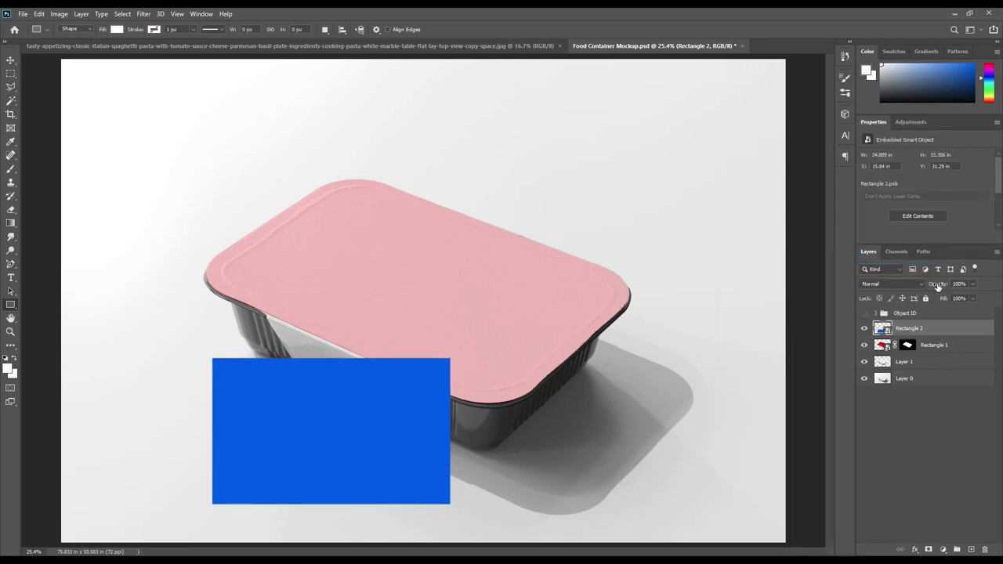
drag(938, 287, 923, 279)
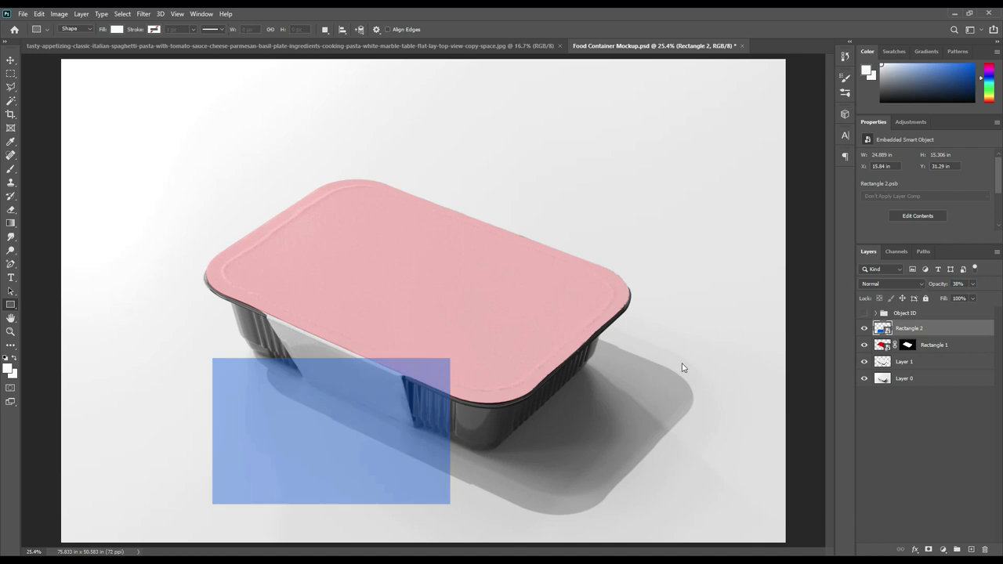
key(ctrl+t)
drag(242, 390, 287, 347)
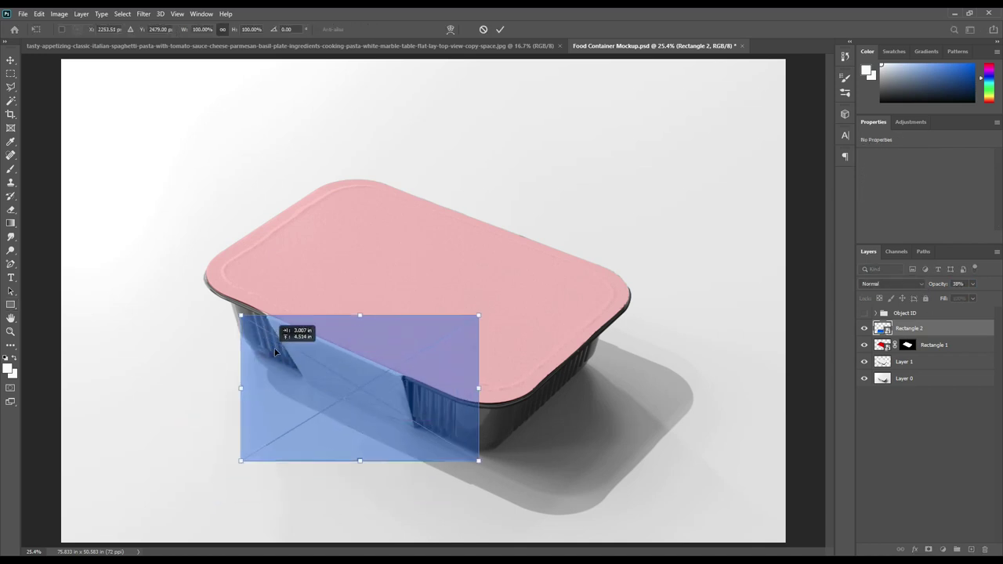
Distort the blue rectangle by dragging its corners onto the container's front-left side panel.
right_click(291, 344)
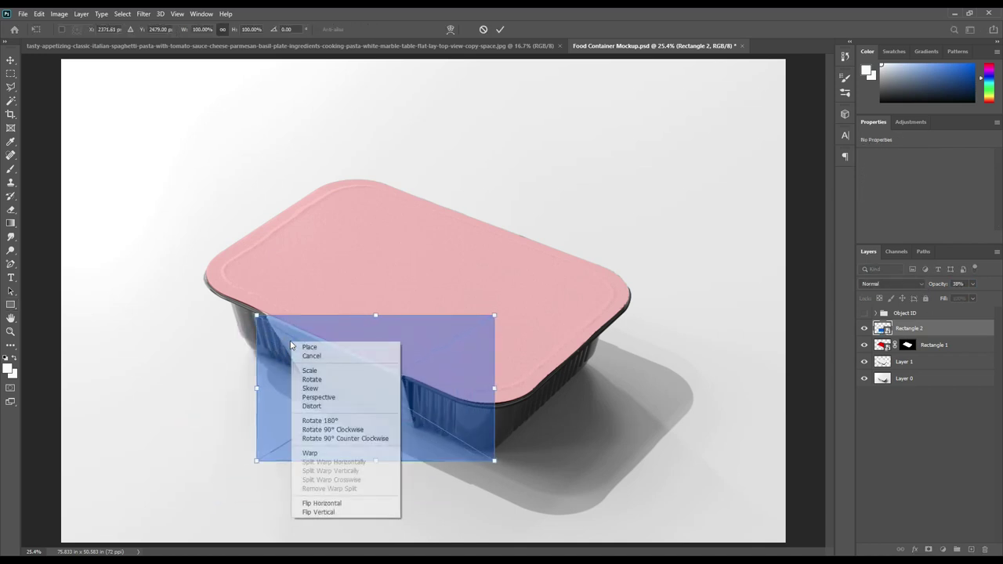
click(313, 406)
drag(258, 316, 258, 306)
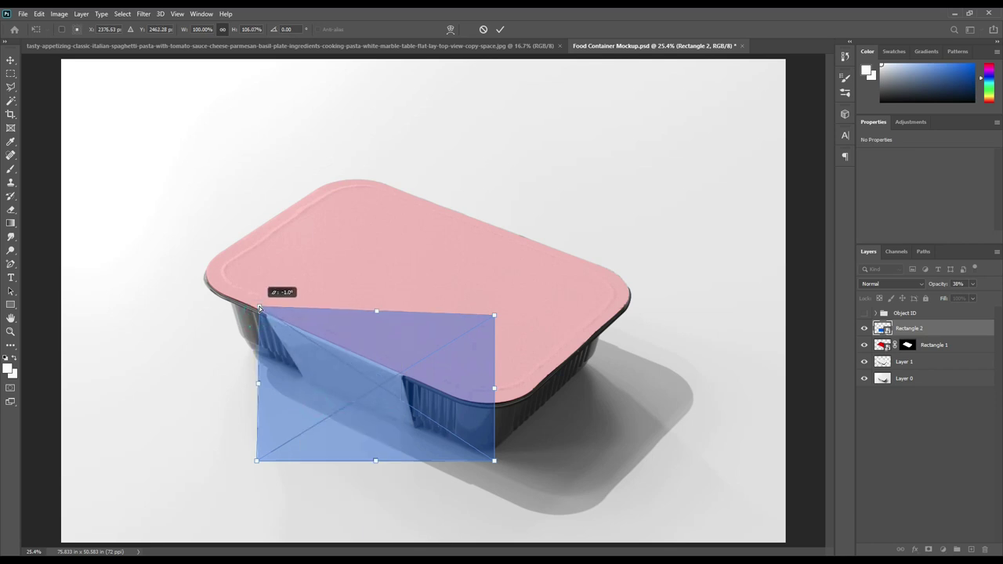
drag(257, 461, 299, 378)
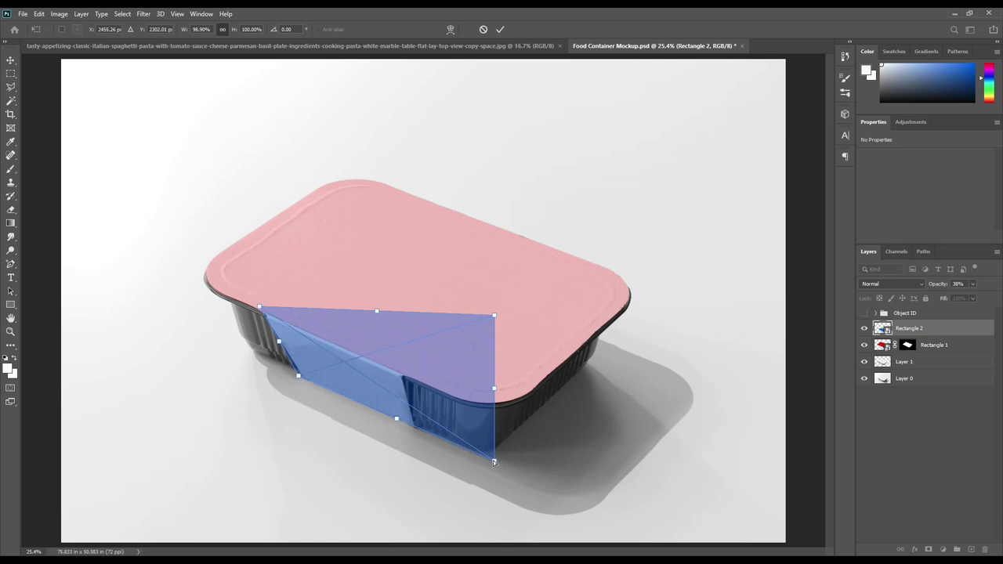
drag(493, 462, 417, 434)
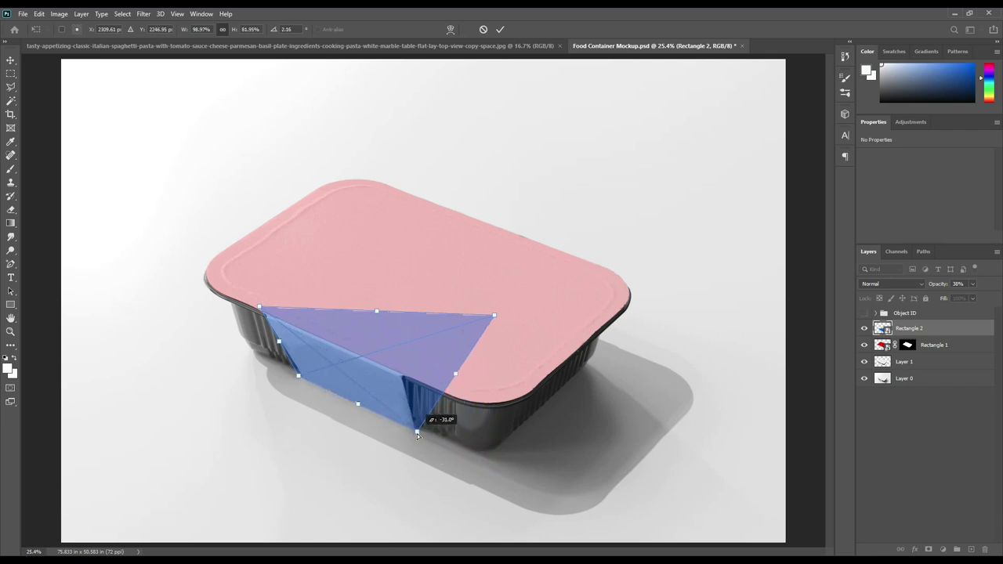
mouse_move(496, 315)
mouse_down()
mouse_move(429, 351)
mouse_move(408, 377)
mouse_up()
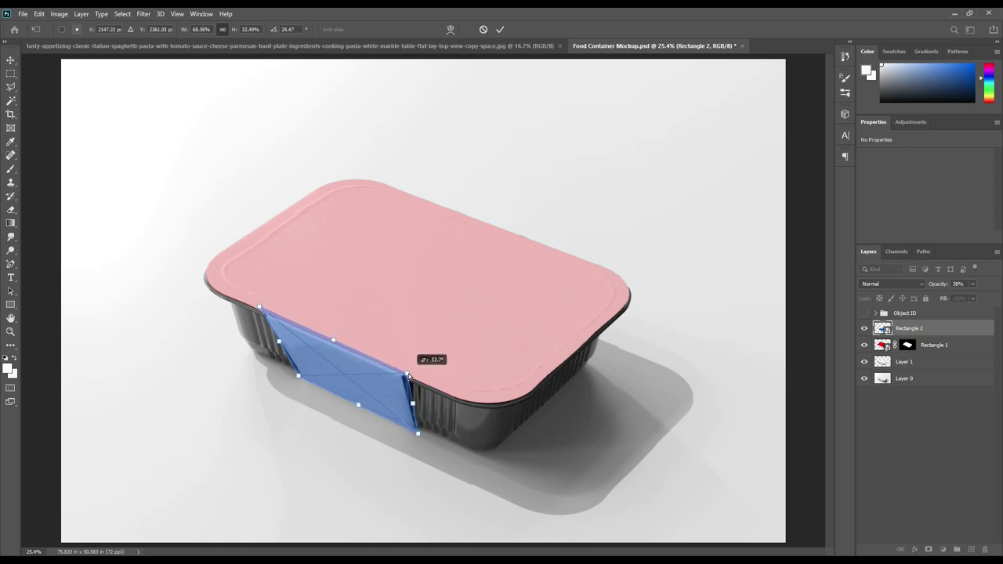
Fine-tune the blue band's corners and commit the distortion.
drag(258, 307, 257, 308)
drag(300, 374, 301, 378)
drag(418, 434, 418, 432)
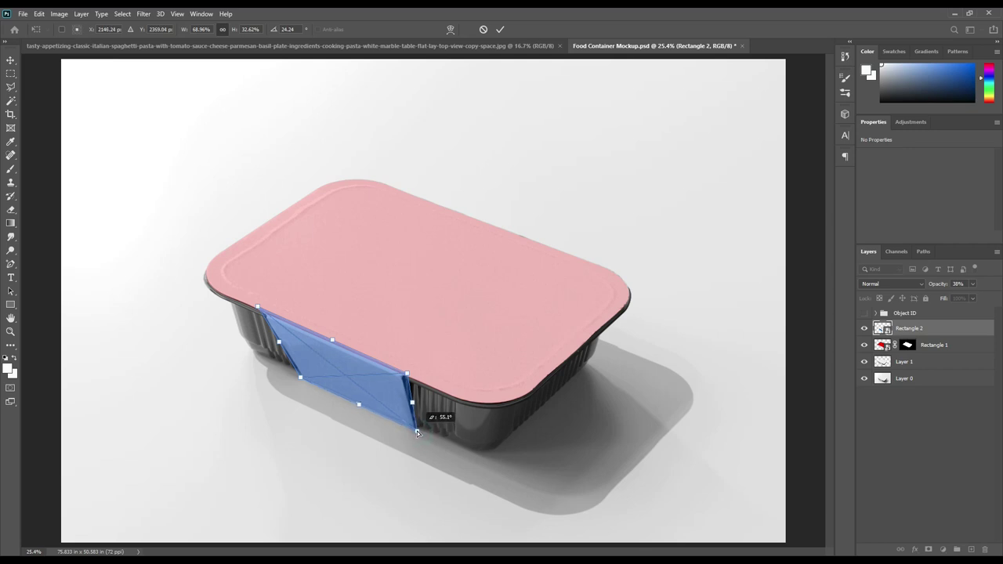
drag(418, 432, 417, 432)
click(500, 29)
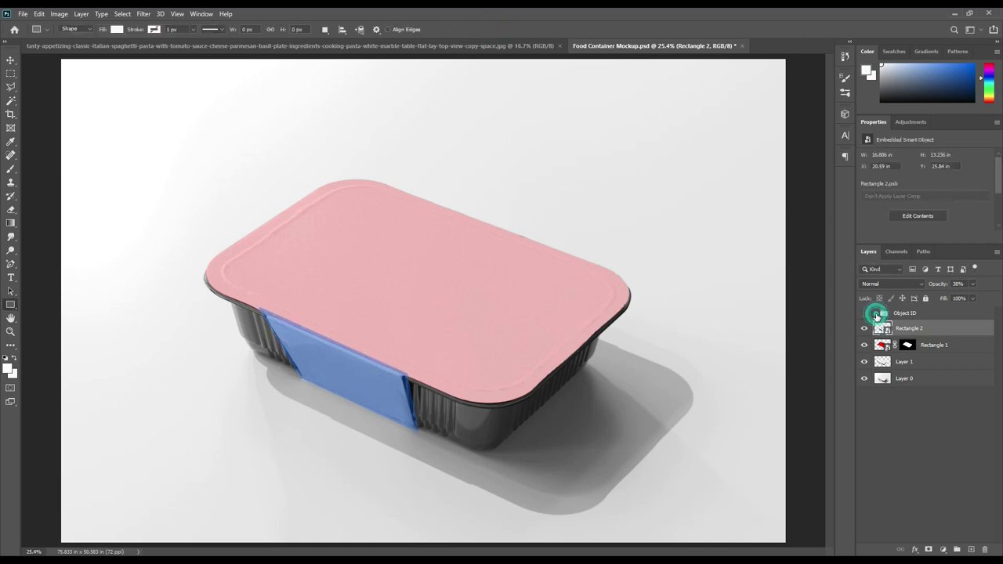
Load the Shape 2 side outline as a selection and mask Rectangle 2 to it.
click(877, 314)
ctrl+click(893, 380)
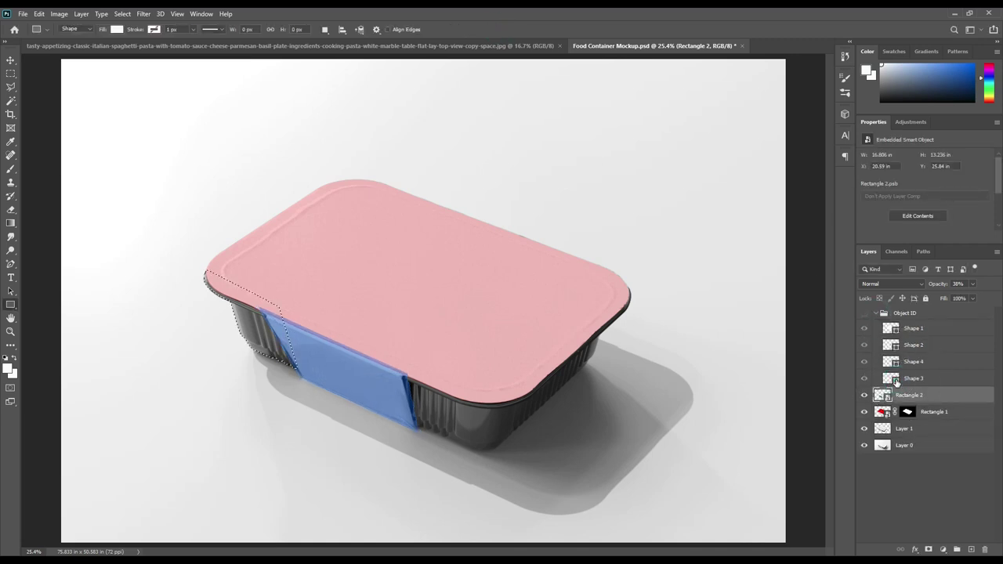
ctrl+click(893, 362)
ctrl+click(894, 346)
click(929, 549)
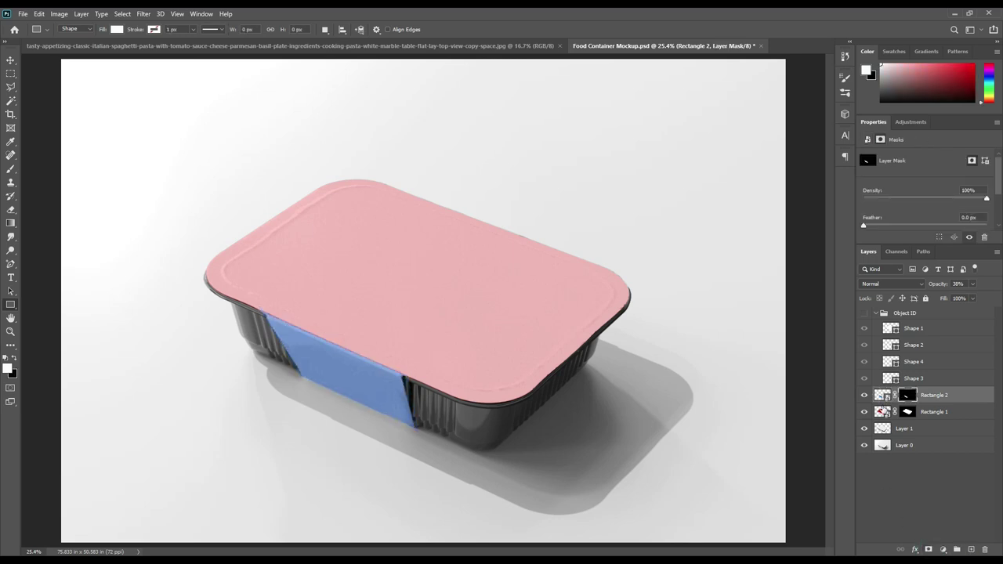
click(877, 313)
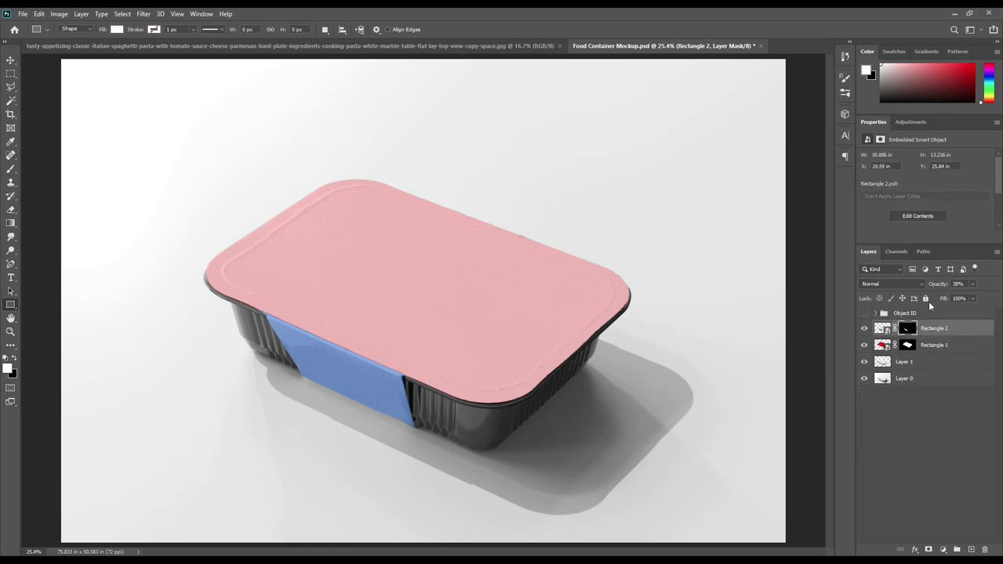
Set both the blue band and the red lid rectangle to 100% opacity.
drag(938, 284, 1001, 295)
click(934, 345)
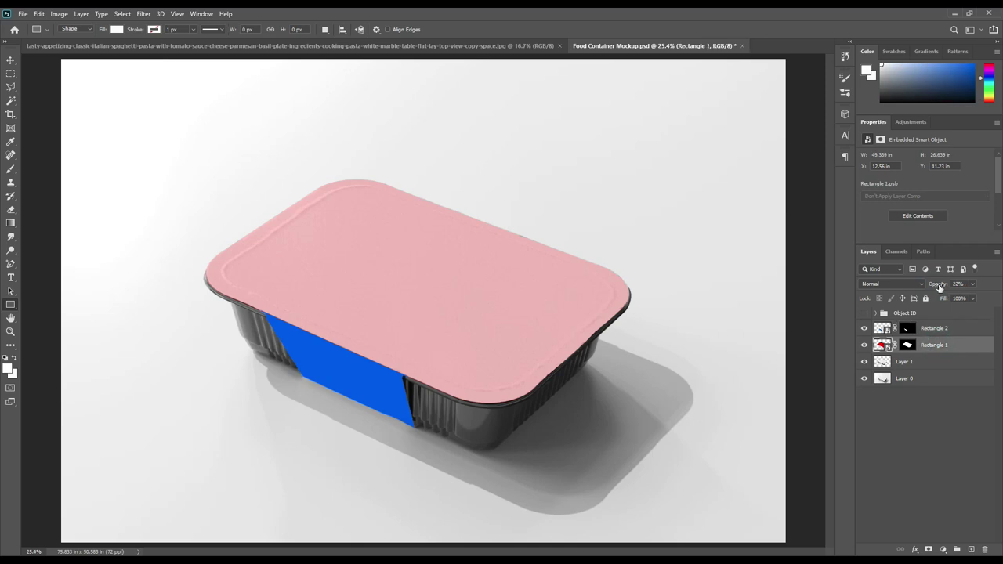
drag(938, 284, 2, 300)
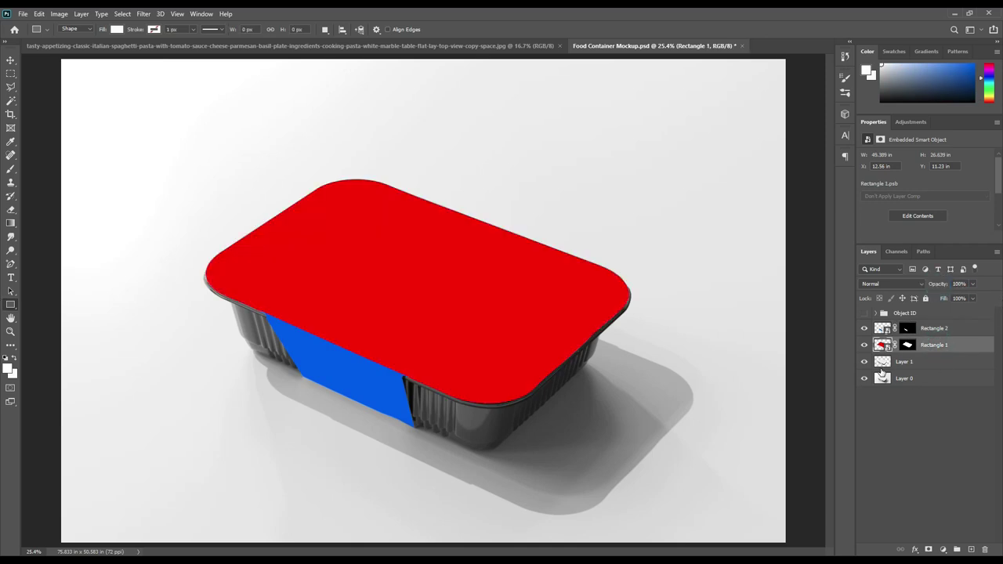
Open the red lid's smart object contents and bring the spaghetti photo into it.
double_click(884, 345)
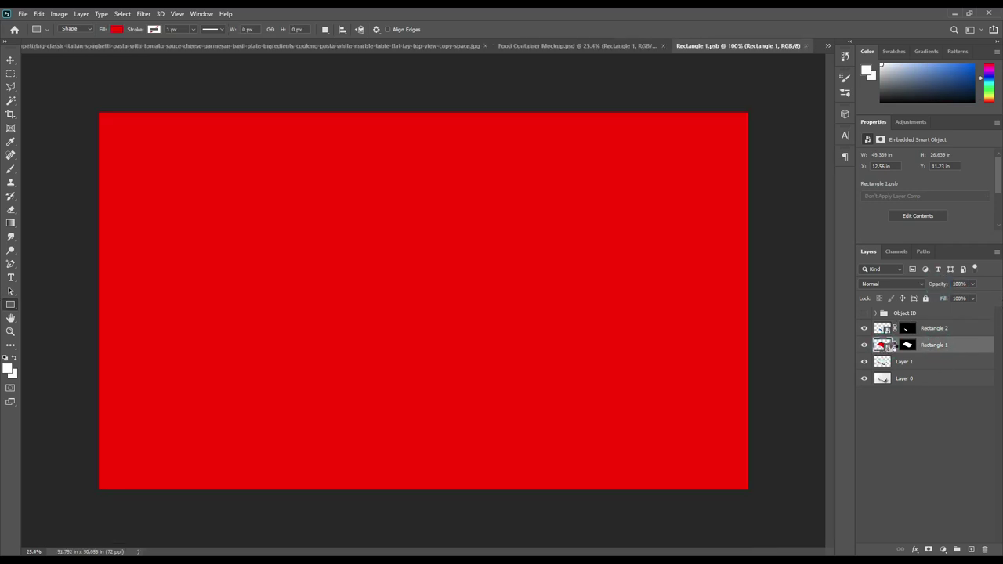
click(11, 61)
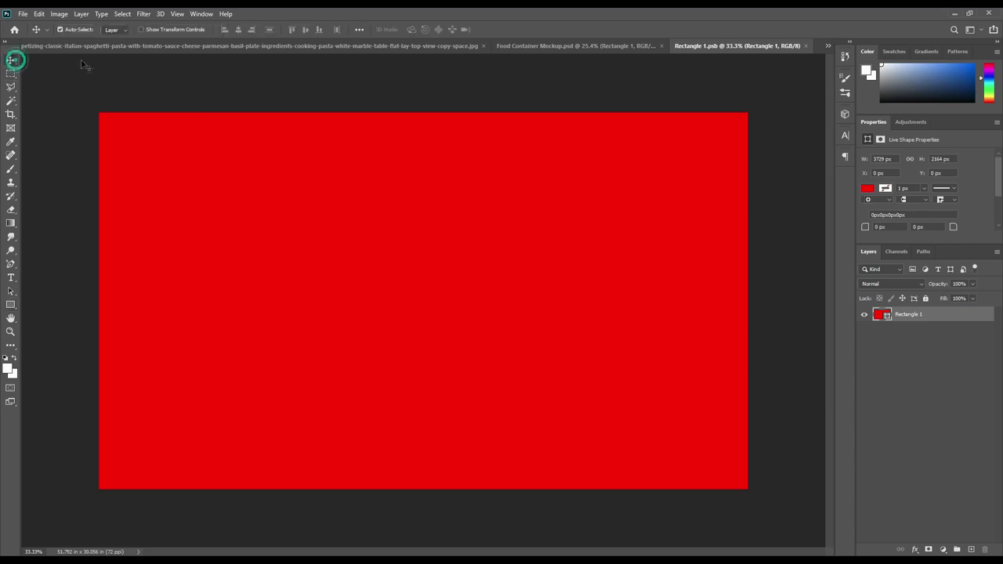
click(192, 46)
mouse_move(911, 315)
mouse_down()
mouse_move(439, 243)
mouse_move(456, 244)
mouse_up()
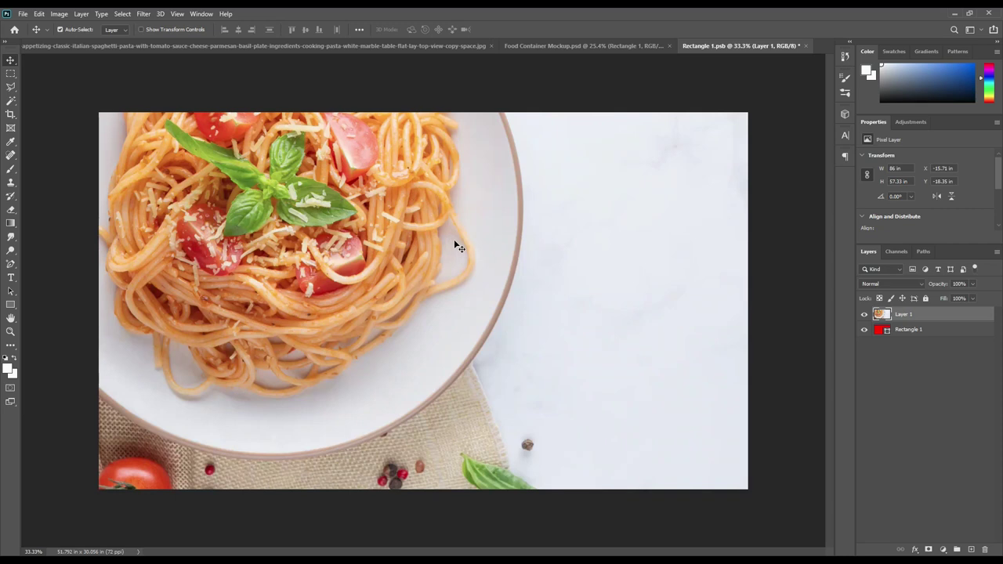
click(491, 46)
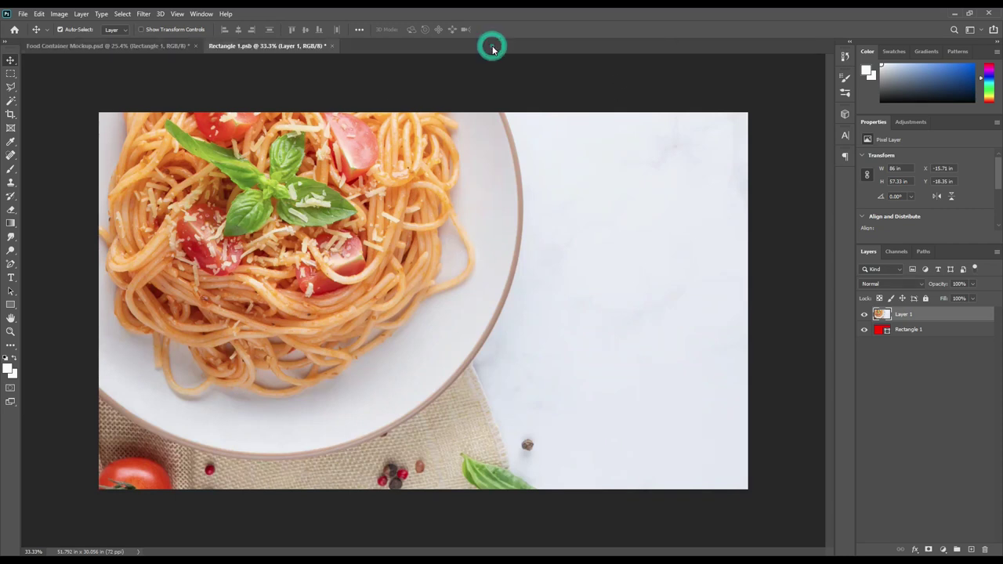
drag(325, 210, 345, 287)
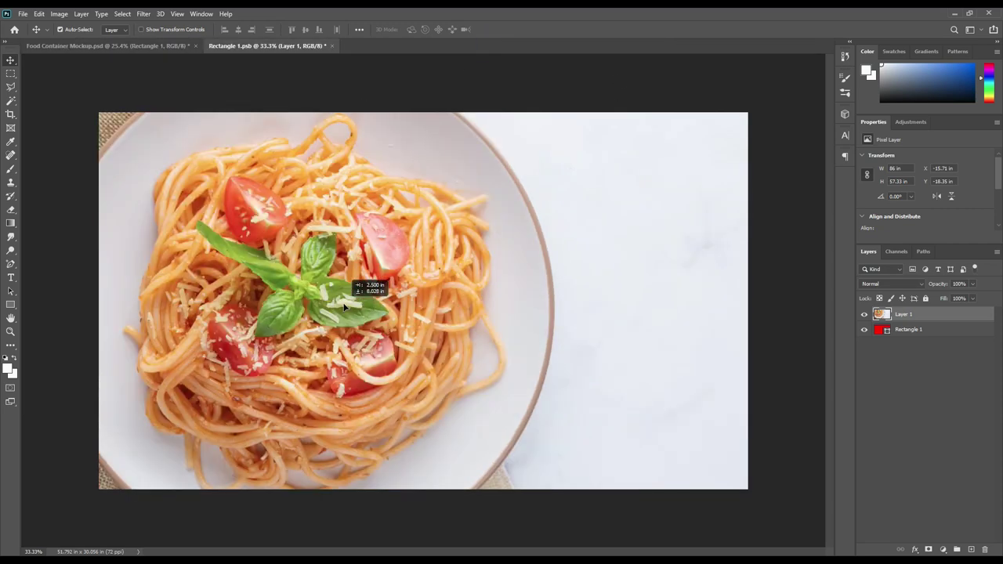
Scale the spaghetti photo down so the plate, fork and tomatoes fit the canvas.
key(ctrl+t)
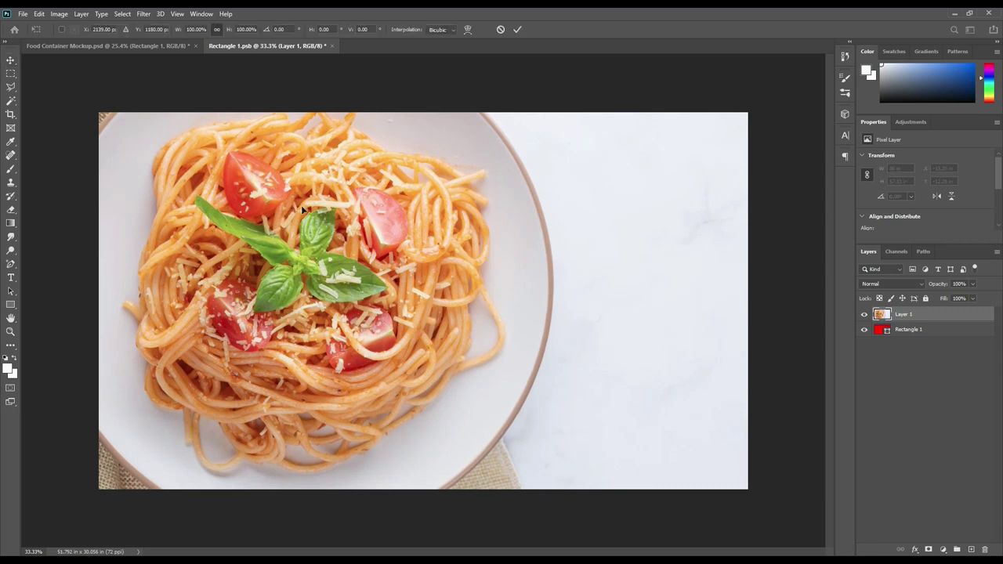
key(ctrl+minus)
key(ctrl+minus)
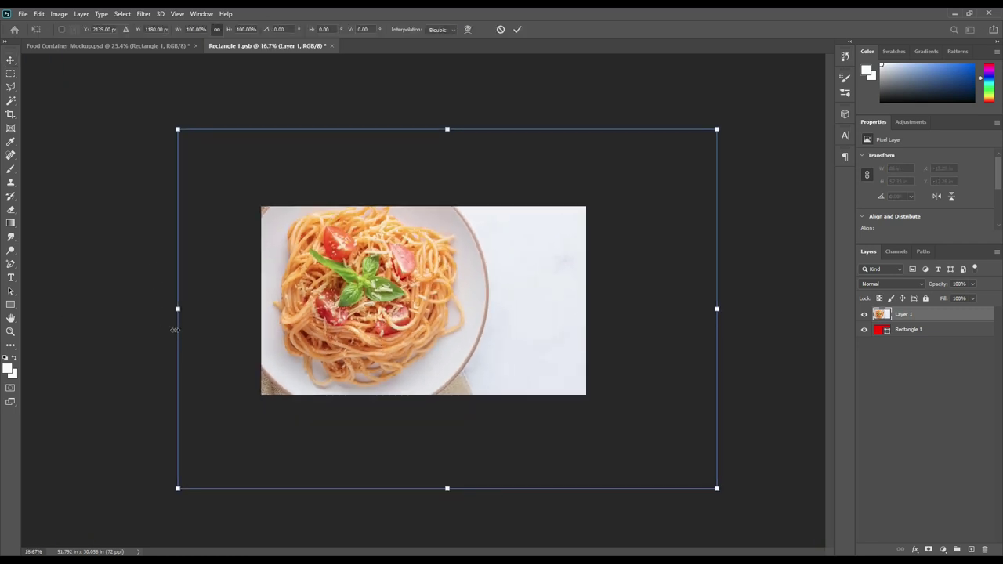
drag(178, 307, 397, 306)
drag(461, 292, 325, 293)
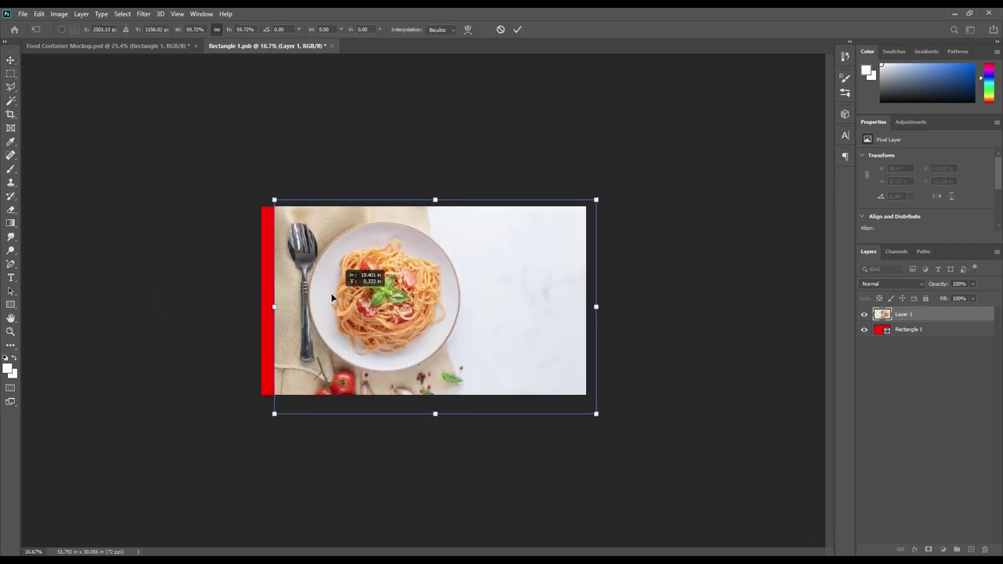
click(517, 29)
key(ctrl+0)
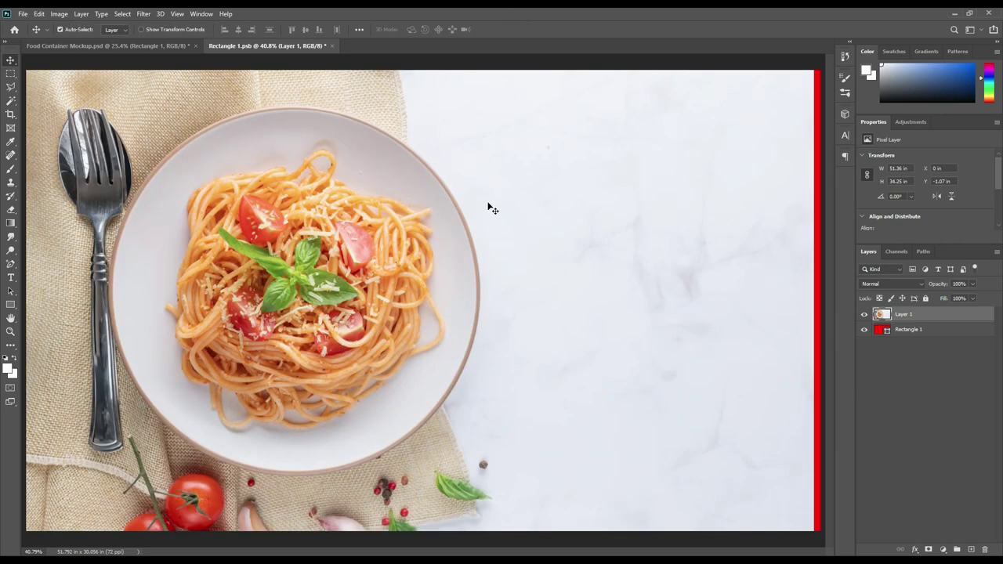
Draw a rectangle over the label's right half and fill it light orange.
key(u)
click(479, 72)
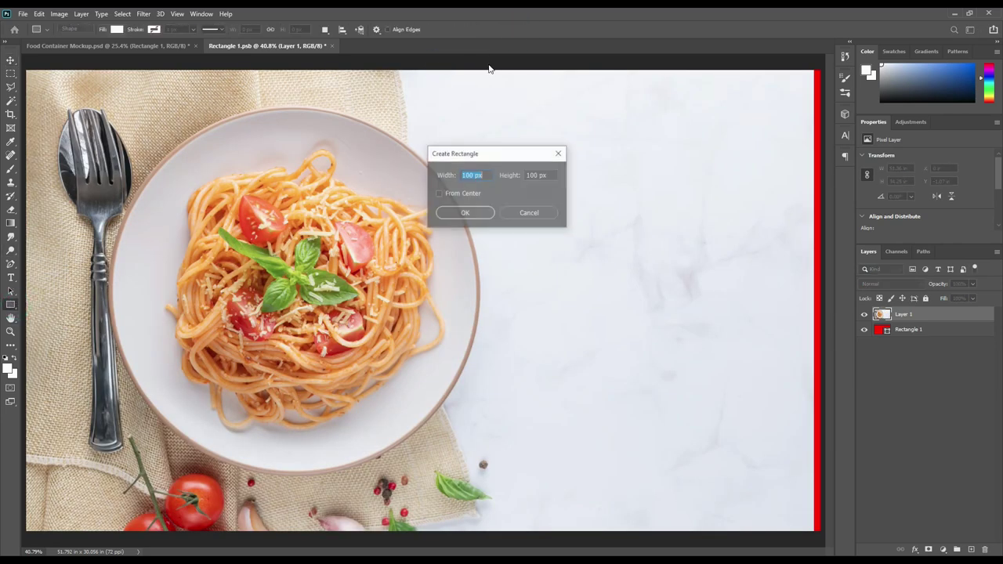
drag(488, 63, 823, 535)
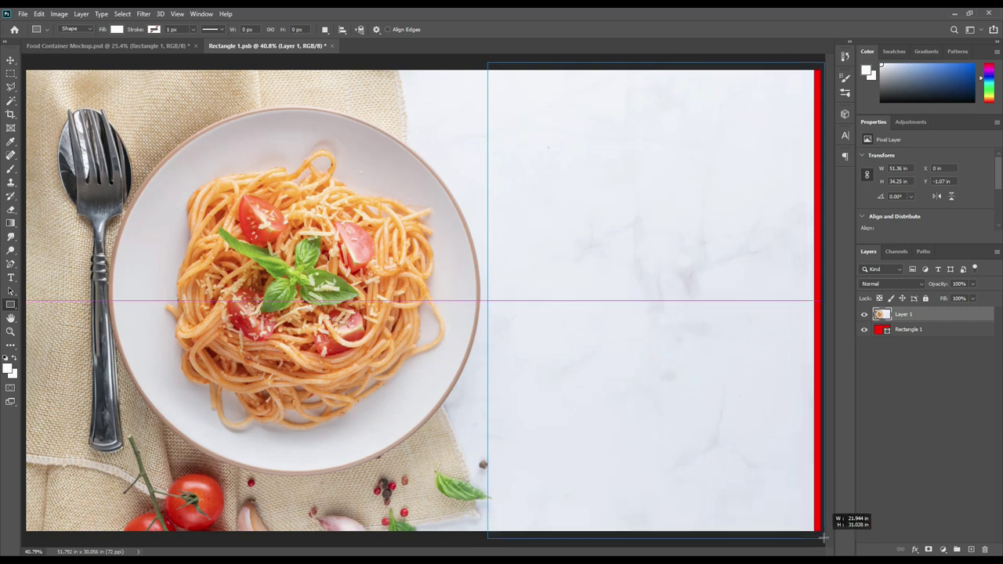
double_click(883, 314)
text(eed4ad)
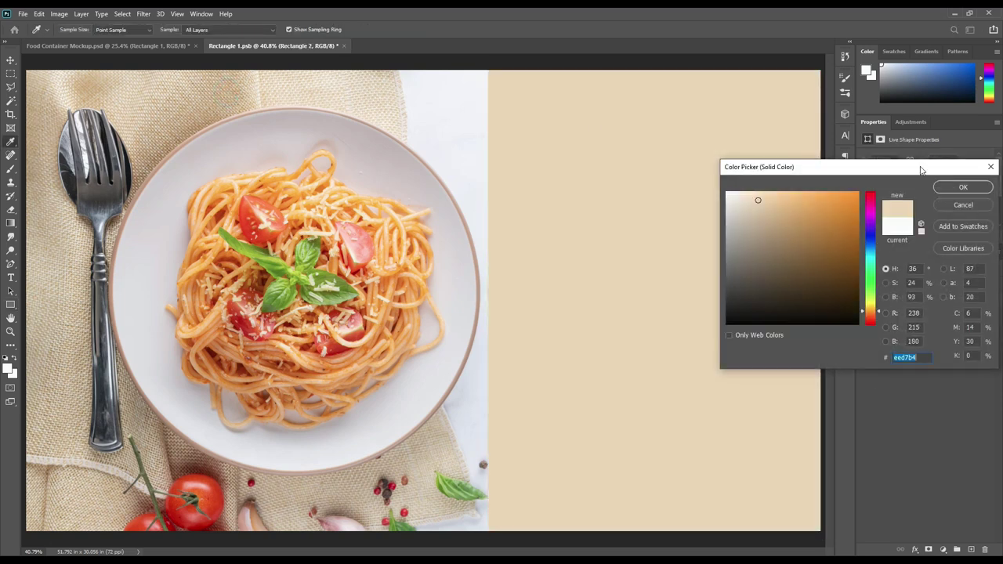
drag(768, 196, 815, 192)
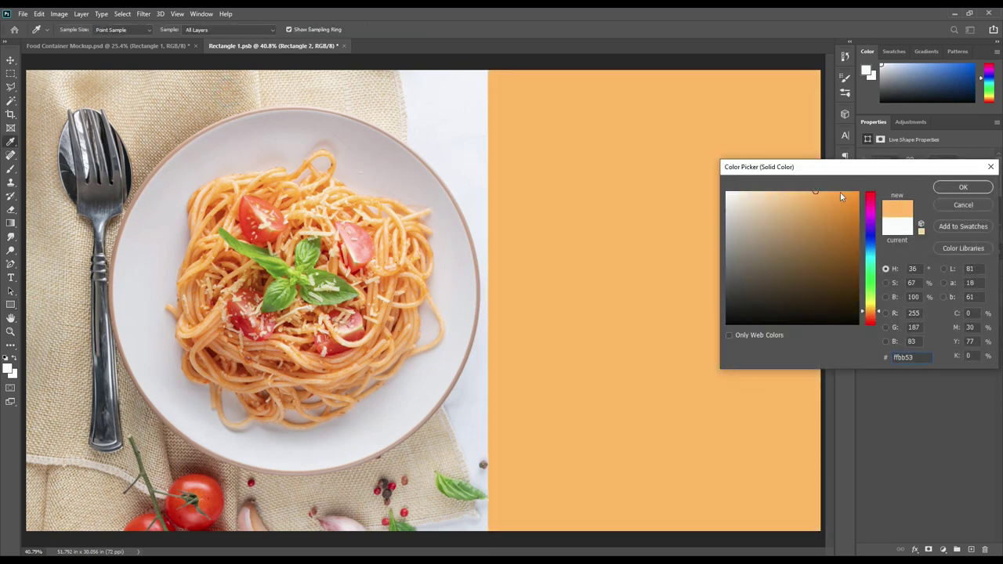
click(964, 188)
click(11, 275)
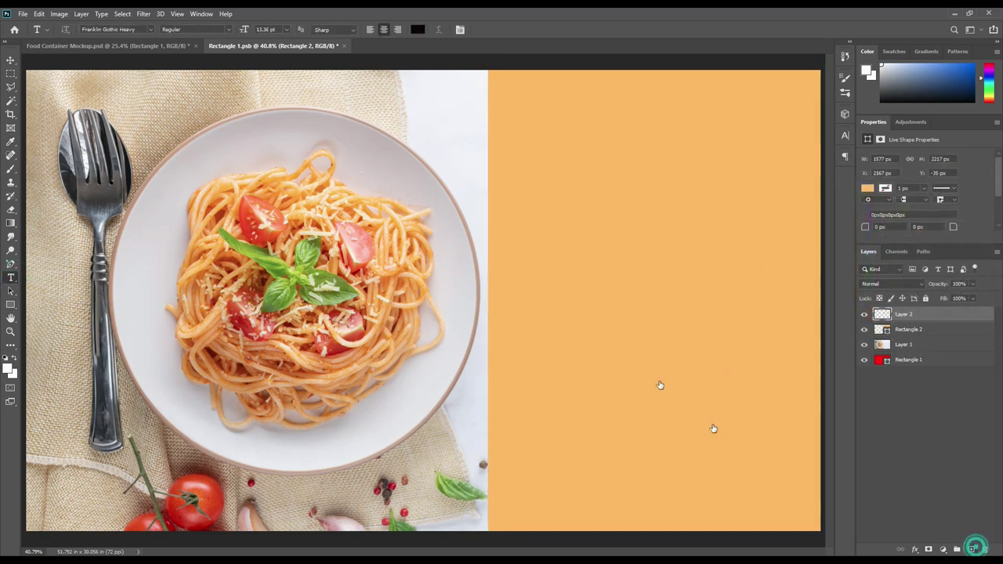
Type a 160 pt 'FOOD CONTAINER' heading on the orange panel.
click(573, 237)
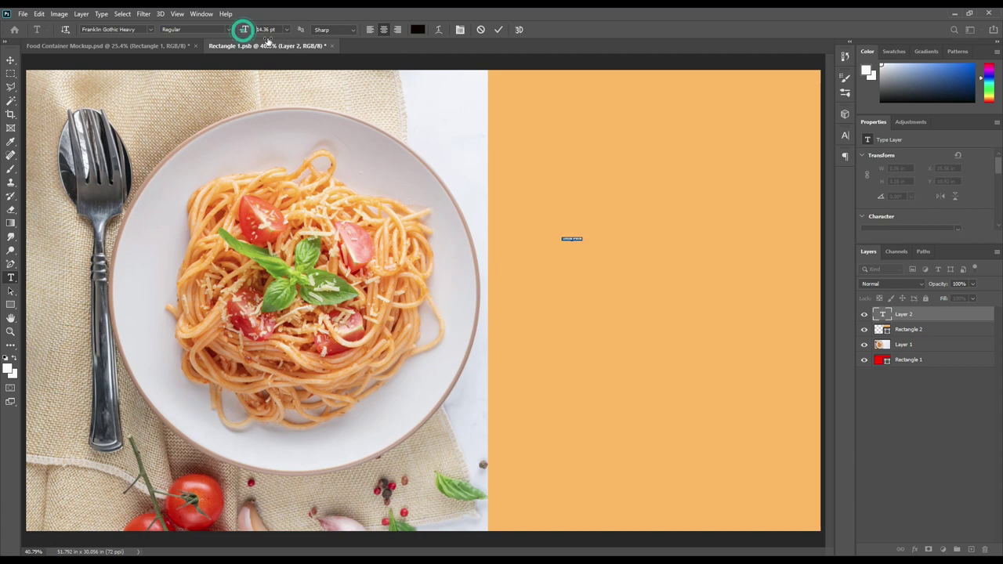
drag(243, 29, 321, 44)
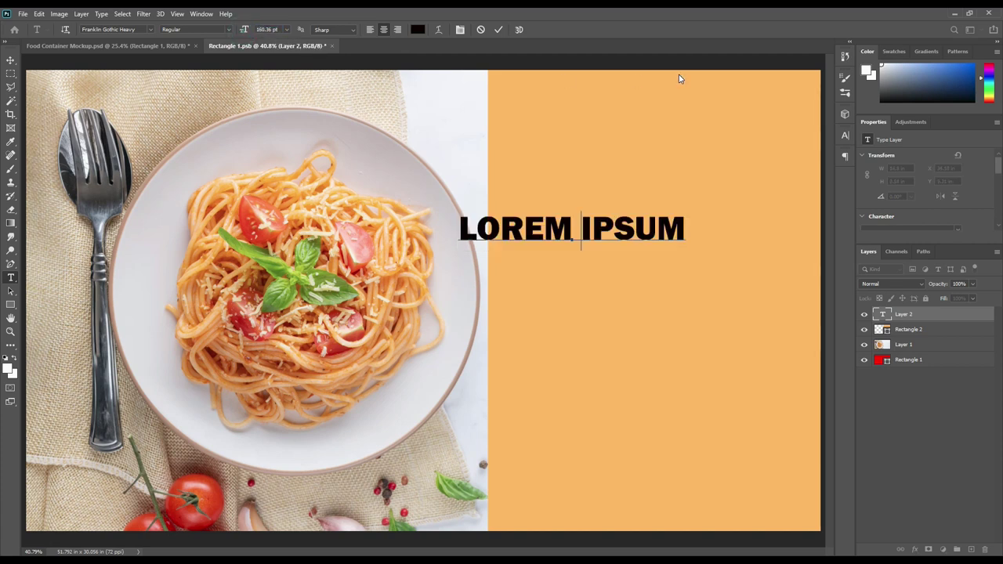
text(FOOD CONTA)
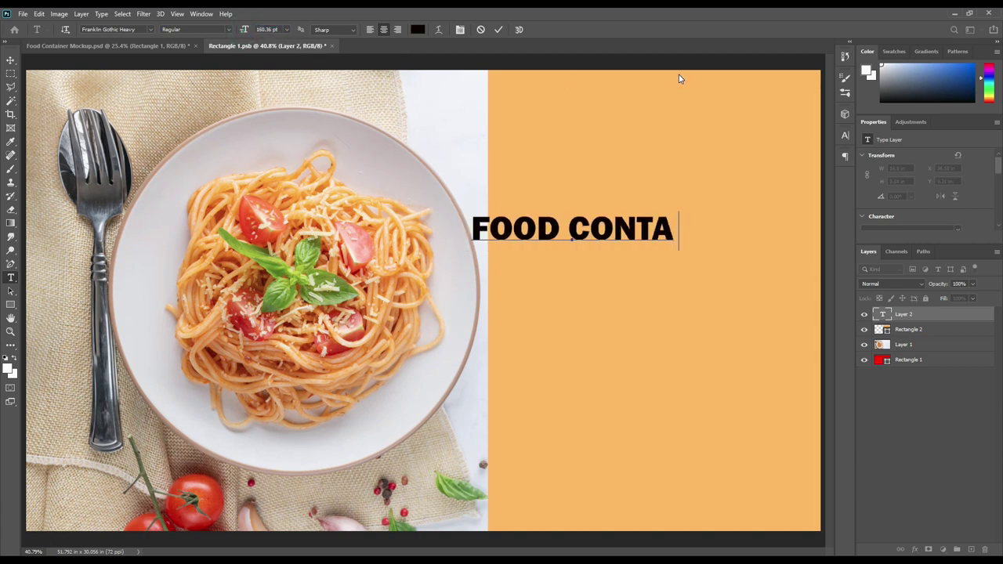
text(INER)
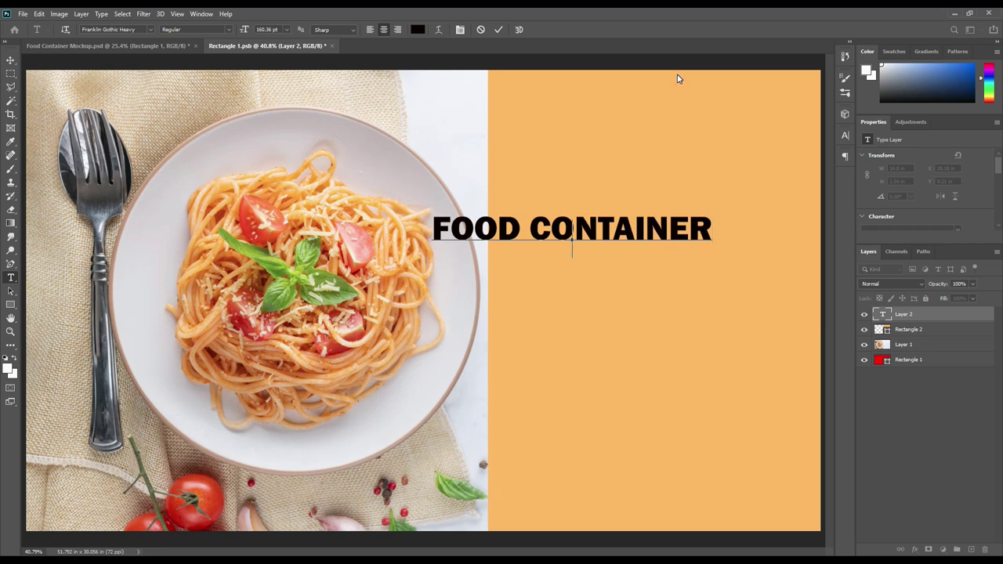
click(501, 31)
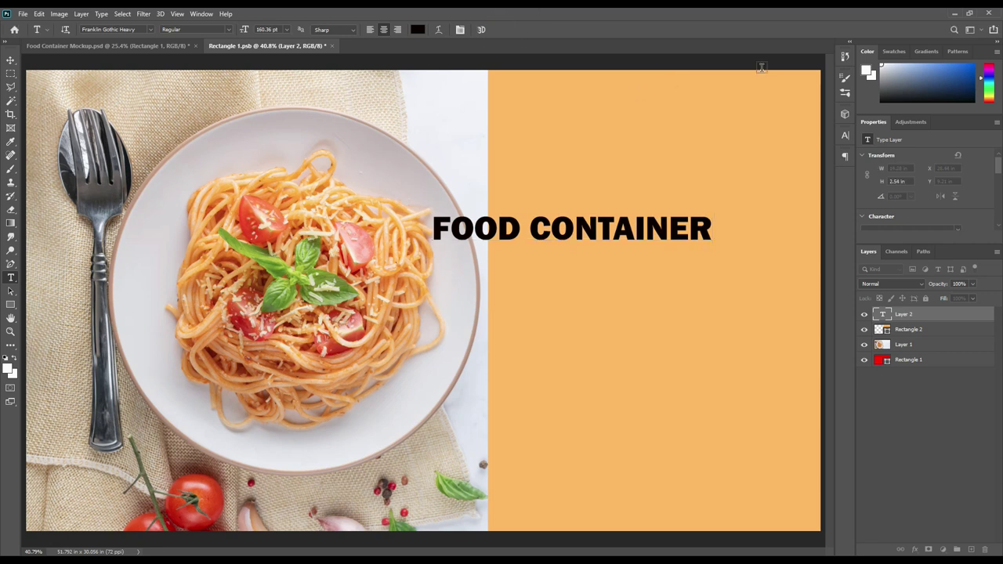
Add 'Mockup' below the heading in Antro Vectra with All Caps turned off.
click(583, 314)
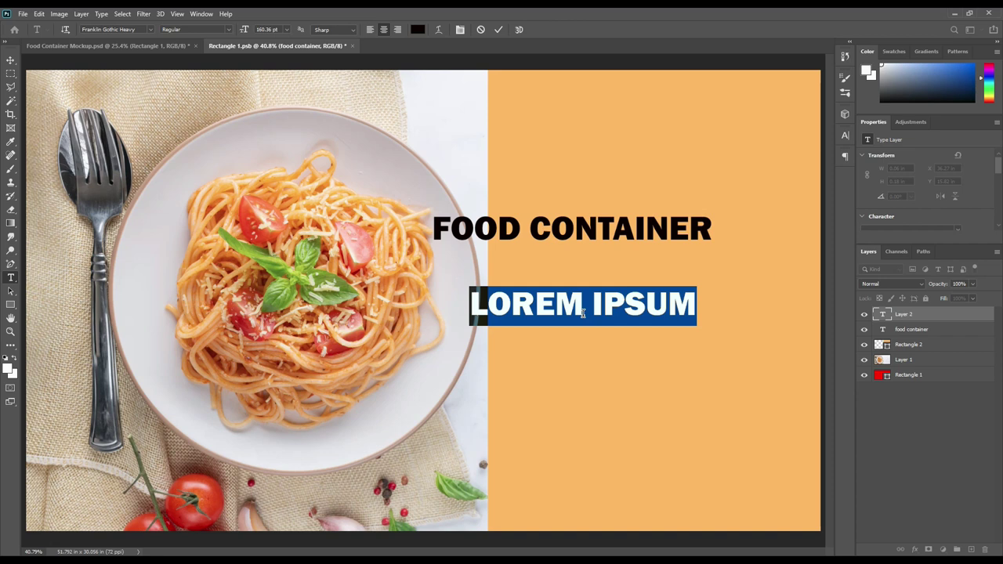
text(MOCKUP)
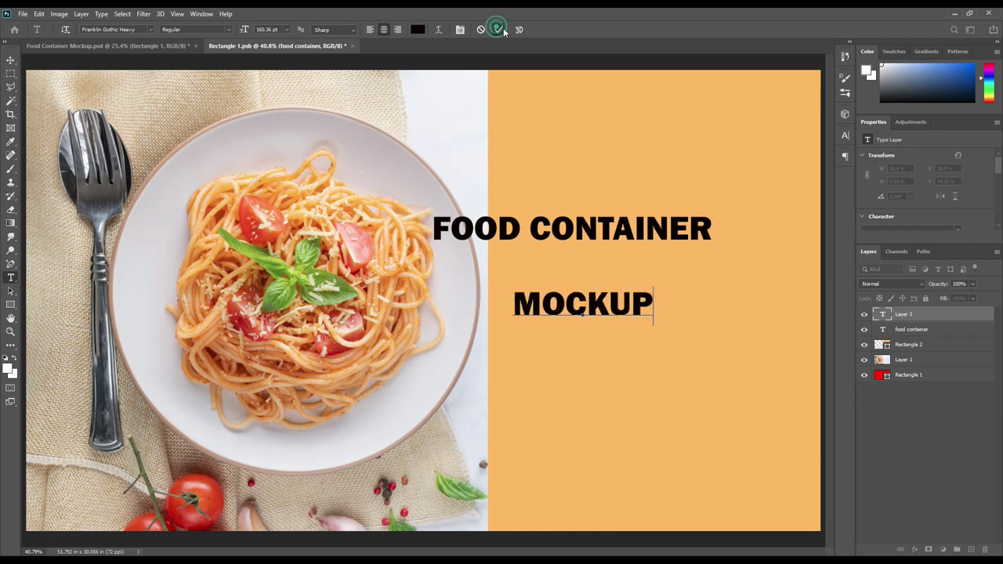
click(503, 30)
click(846, 136)
click(784, 151)
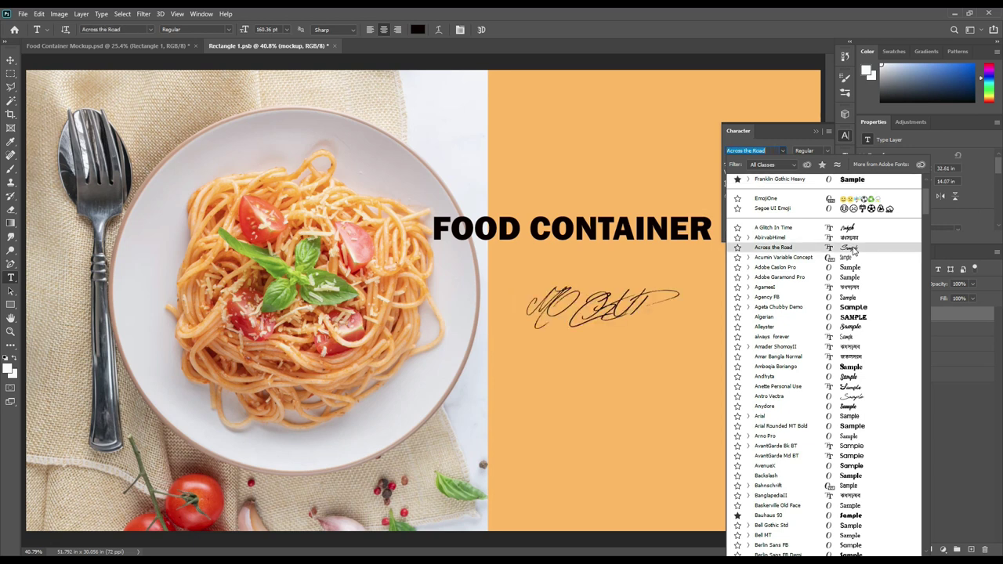
click(860, 401)
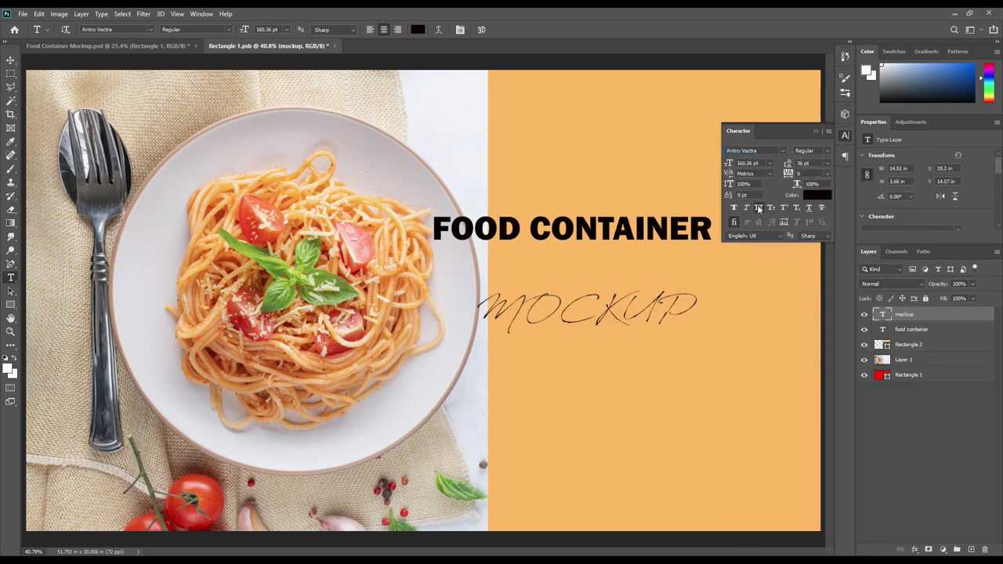
click(758, 208)
drag(560, 315, 538, 315)
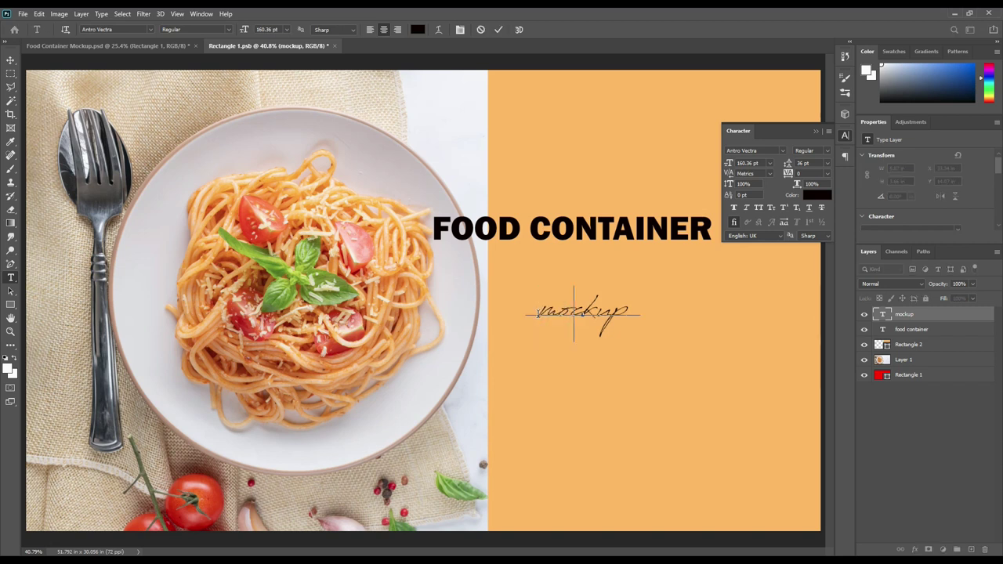
Capitalise the M and switch Mockup to the Anetta Personal Use script font.
text(M)
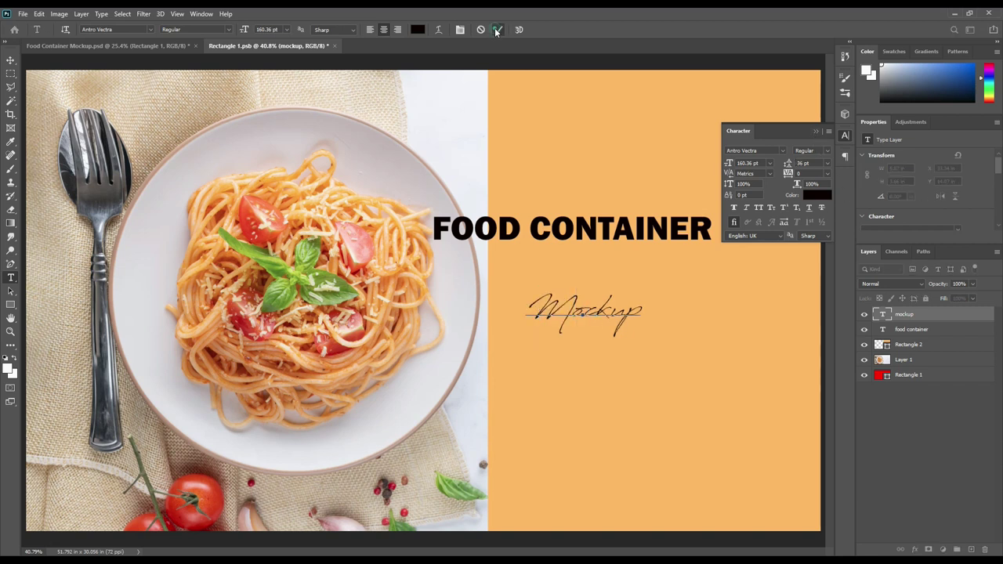
click(498, 29)
click(781, 151)
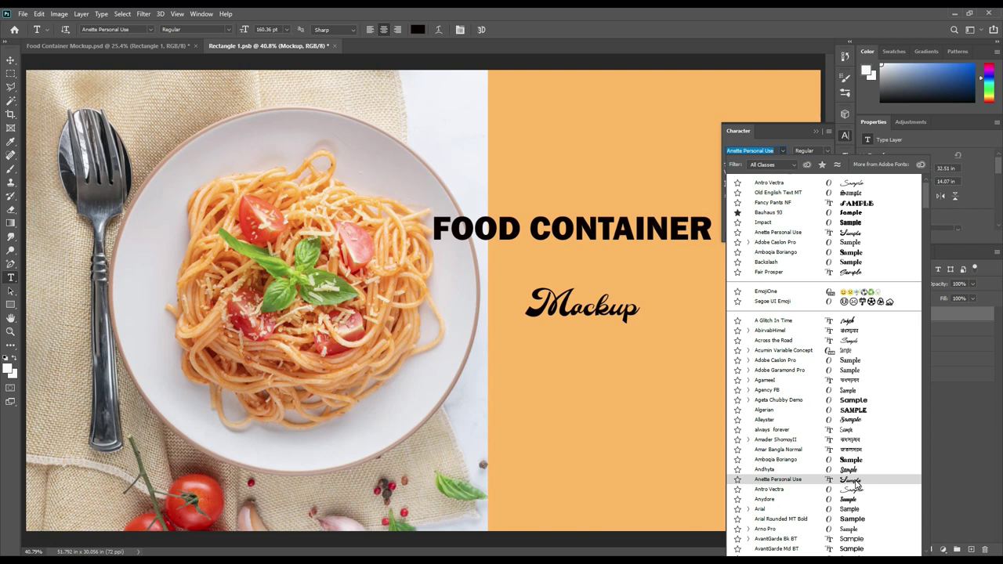
click(856, 479)
Colour the FOOD CONTAINER heading dark brown (#551e01).
click(912, 329)
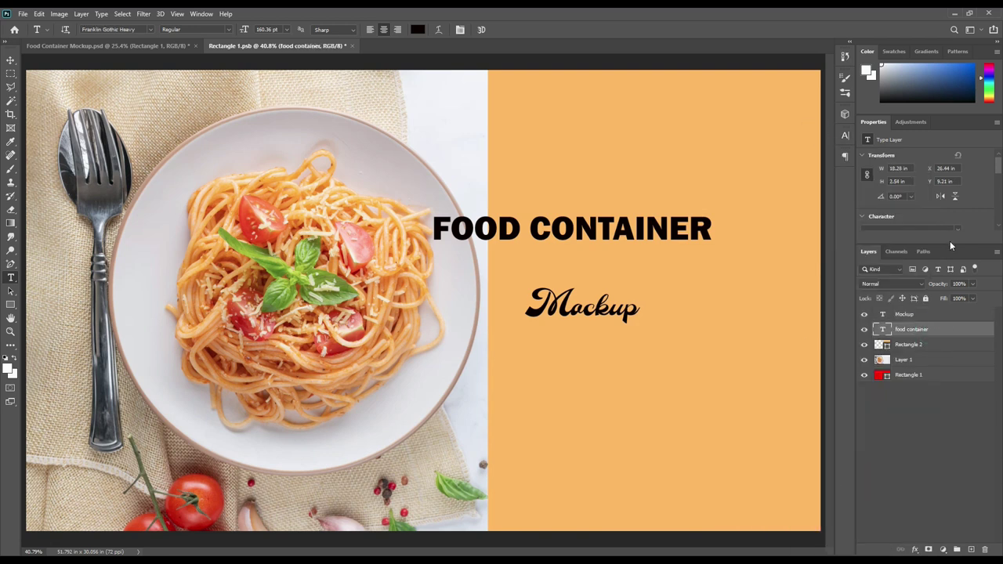
scroll(940, 196, down, 2)
click(943, 219)
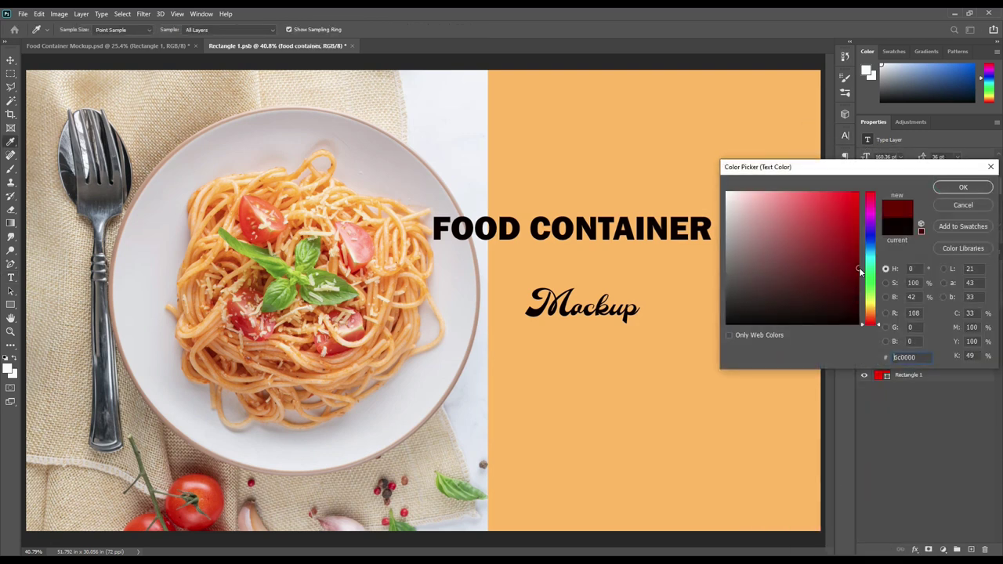
drag(871, 323, 870, 317)
click(857, 280)
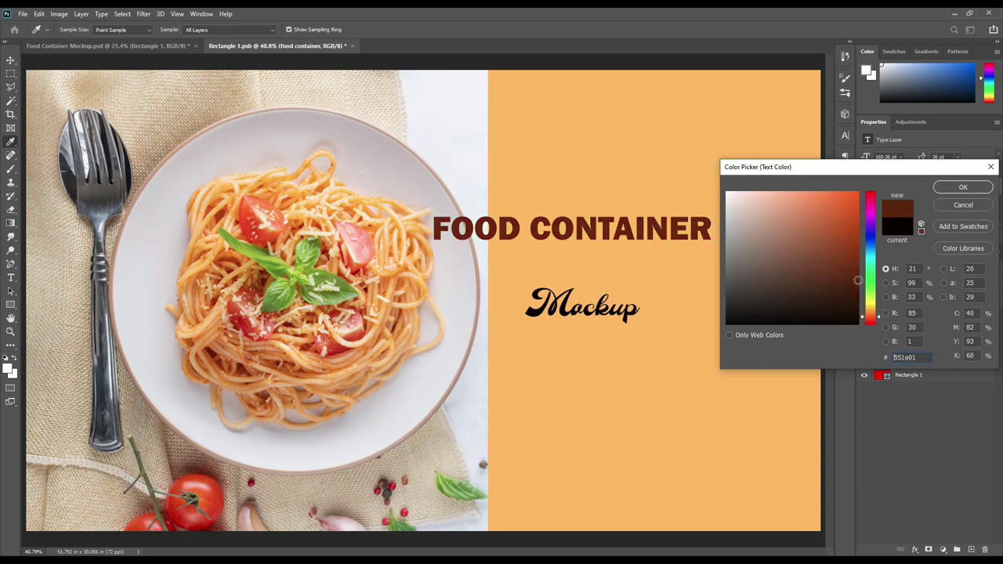
click(952, 191)
Stack FOOD CONTAINER above Mockup and centre both on the orange panel.
drag(910, 329, 909, 312)
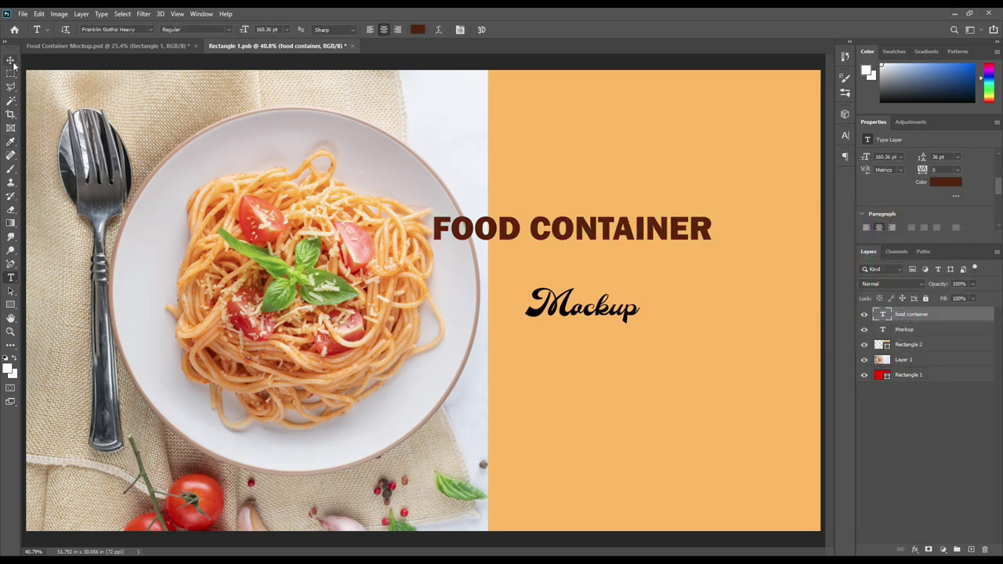
click(10, 60)
drag(594, 235, 678, 246)
drag(603, 309, 678, 281)
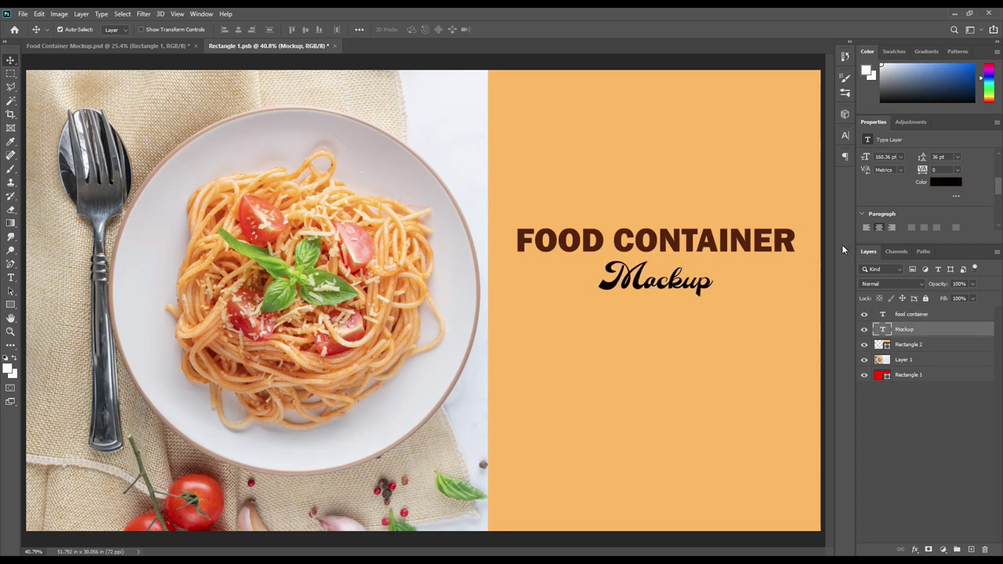
Replace Lorem Ipsum with 'mockupart' in Bauhaus 93, centred above FOOD CONTAINER.
click(11, 278)
click(611, 170)
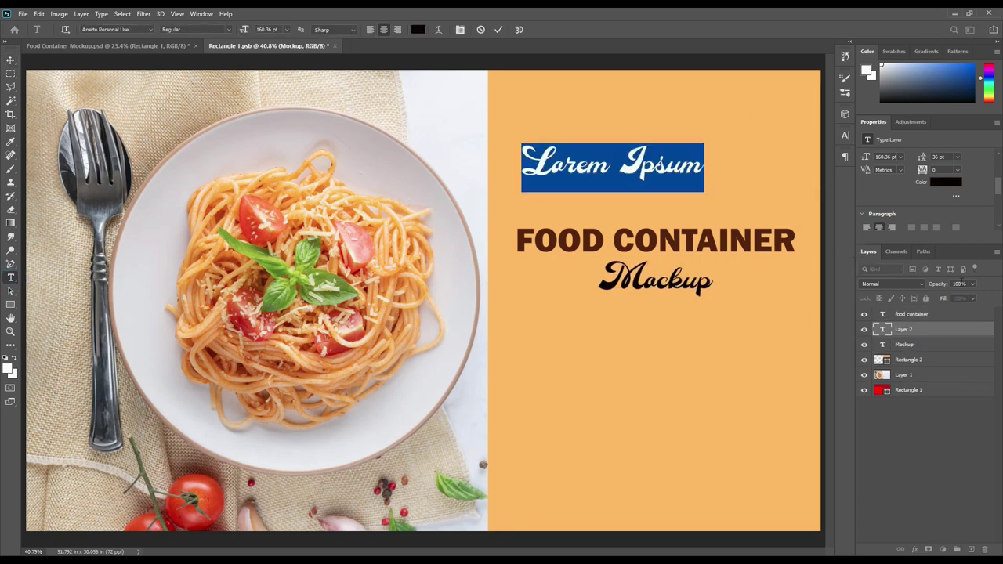
click(845, 135)
click(776, 151)
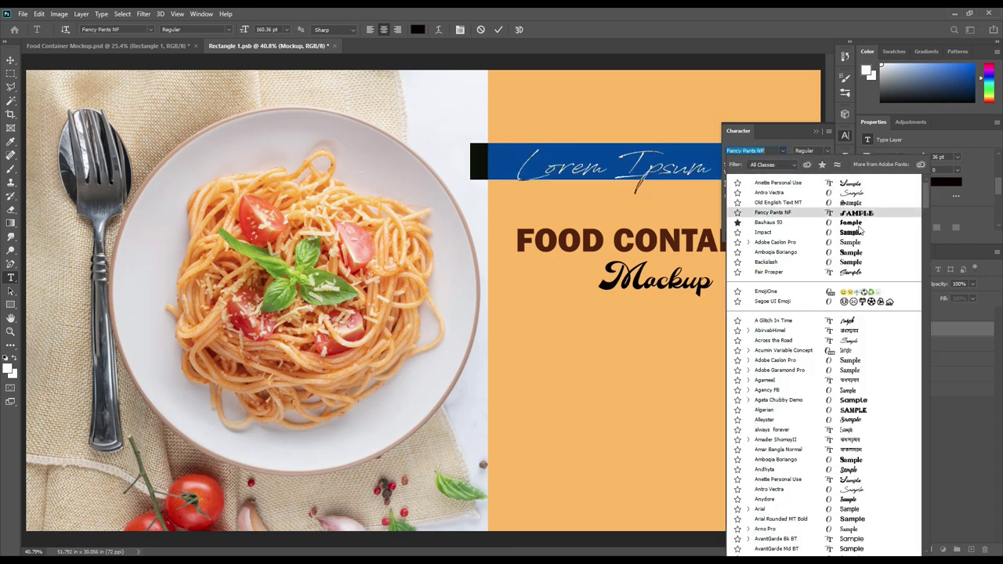
click(773, 222)
click(834, 119)
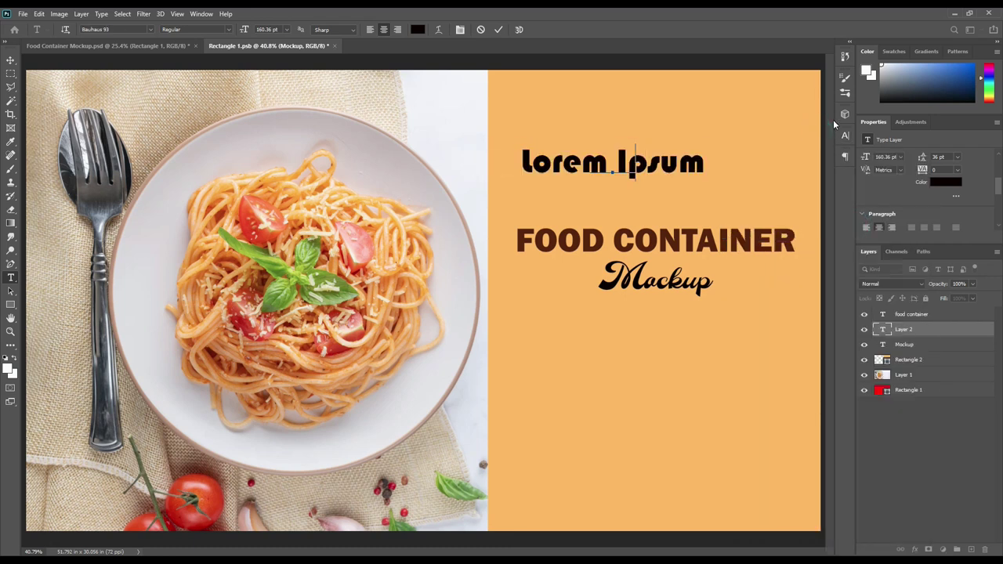
text(mockupart)
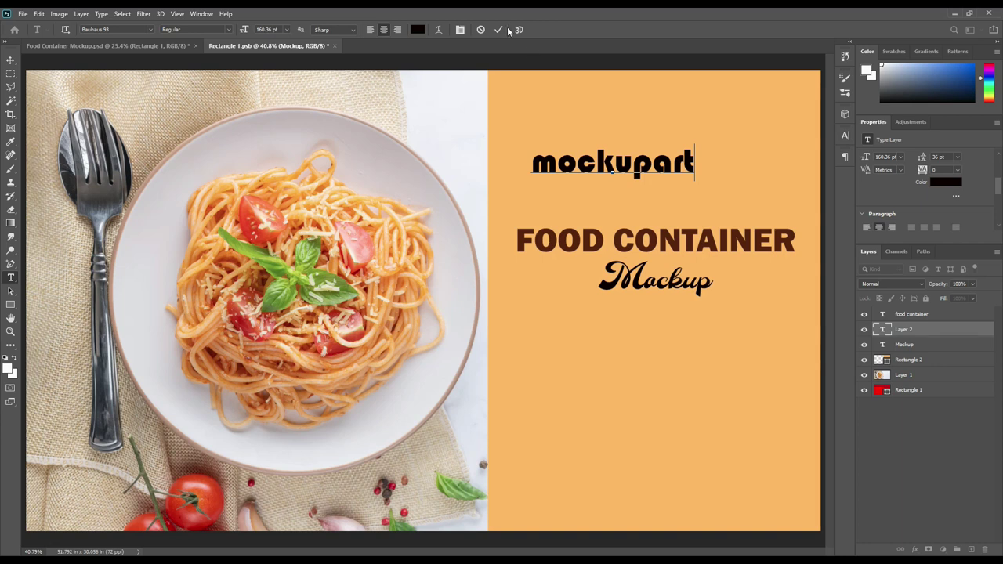
click(498, 29)
click(11, 59)
drag(693, 164, 747, 202)
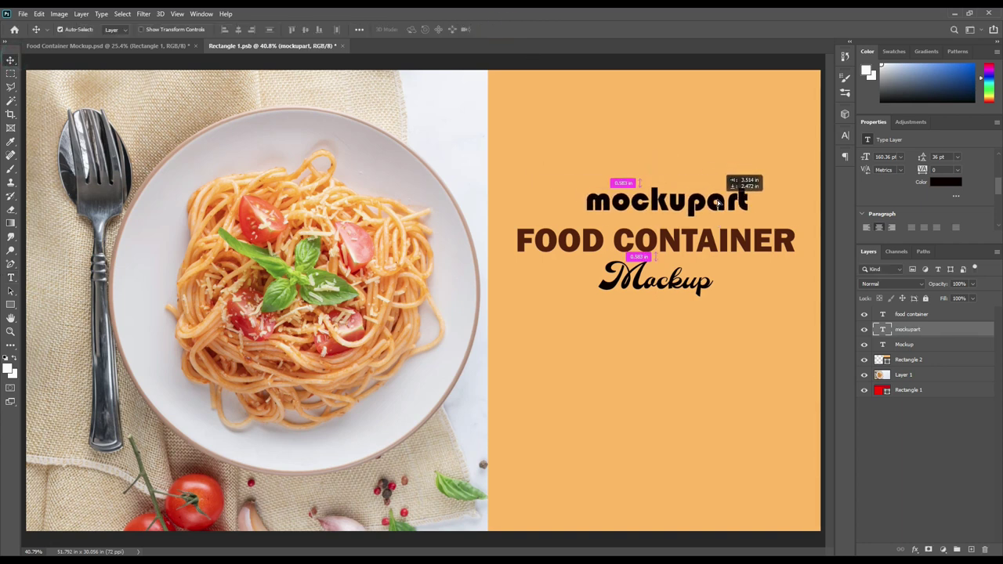
Enlarge Mockup to about 160%, move it over FOOD CONTAINER and make it white.
click(691, 287)
key(ctrl+t)
drag(713, 262, 783, 235)
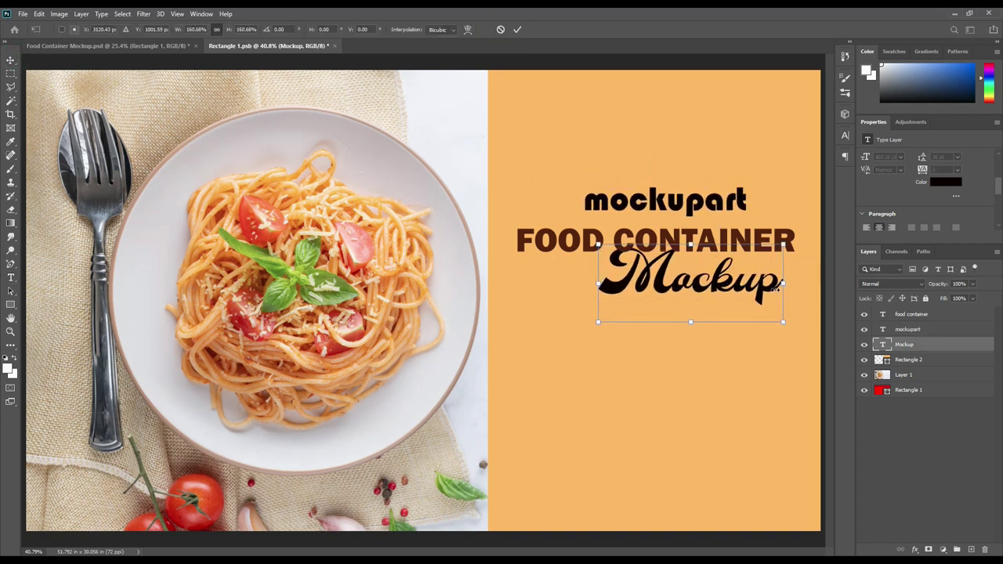
mouse_move(729, 290)
mouse_down()
mouse_move(695, 287)
mouse_move(705, 287)
mouse_up()
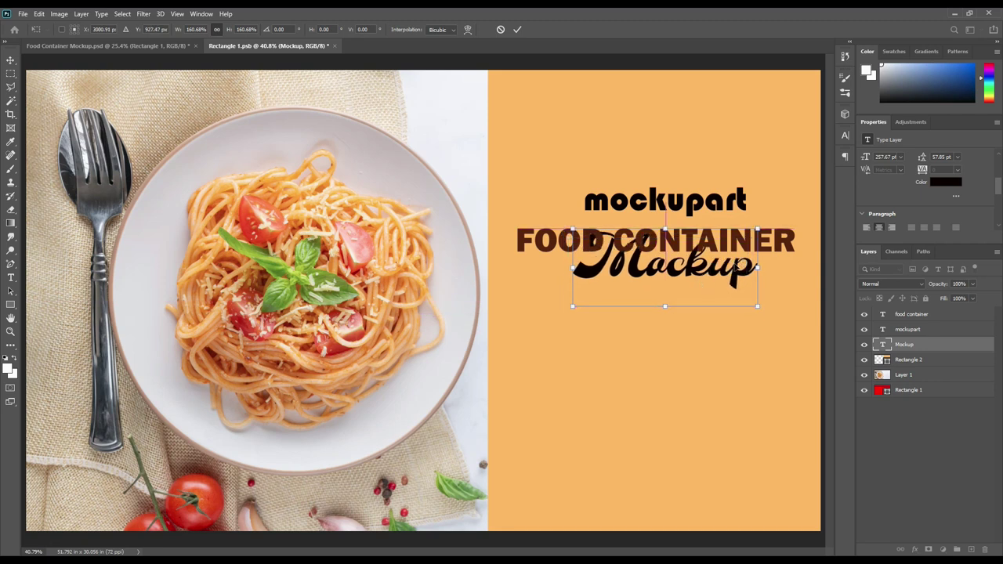
click(515, 29)
click(946, 181)
click(729, 193)
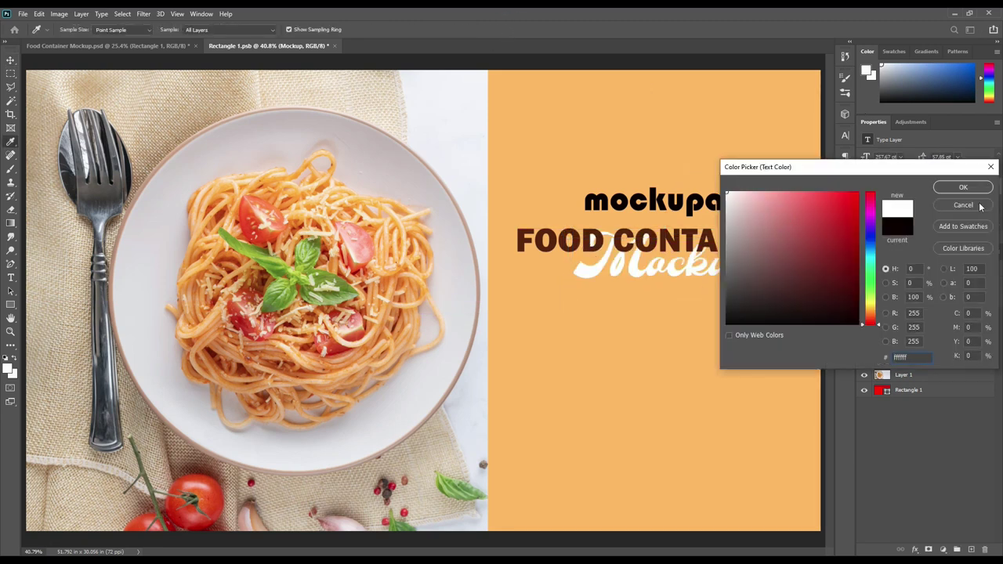
click(964, 188)
Nudge mockupart slightly up and left and underline it.
drag(666, 200, 657, 186)
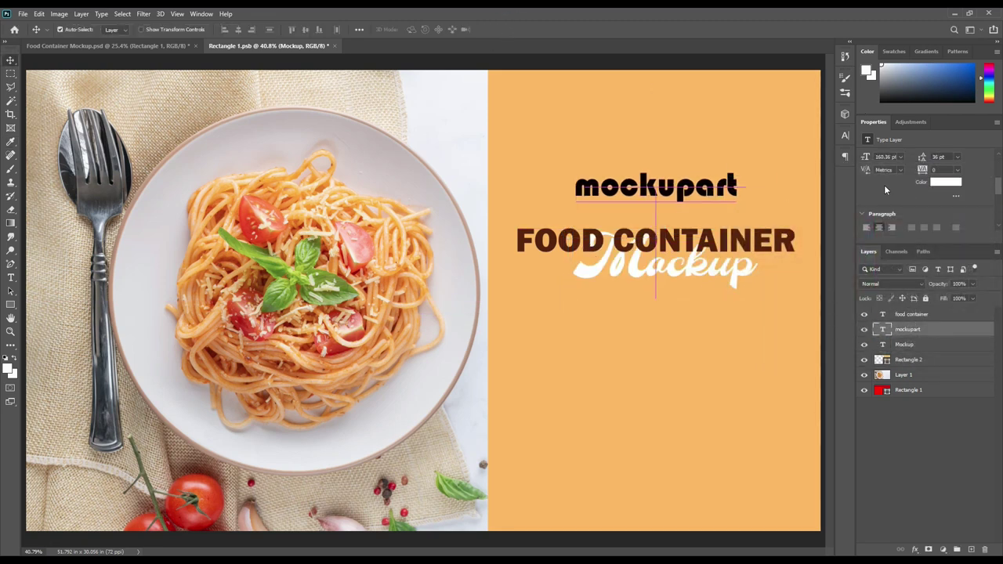
click(846, 140)
click(809, 208)
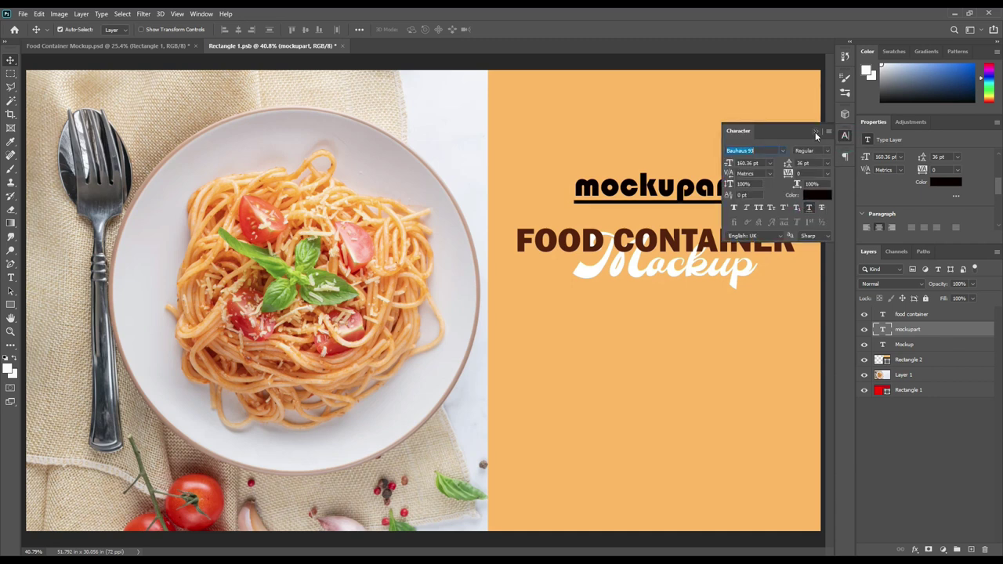
click(816, 133)
Draw a paragraph text box on the lower orange panel in Adobe Caslon Pro.
click(10, 278)
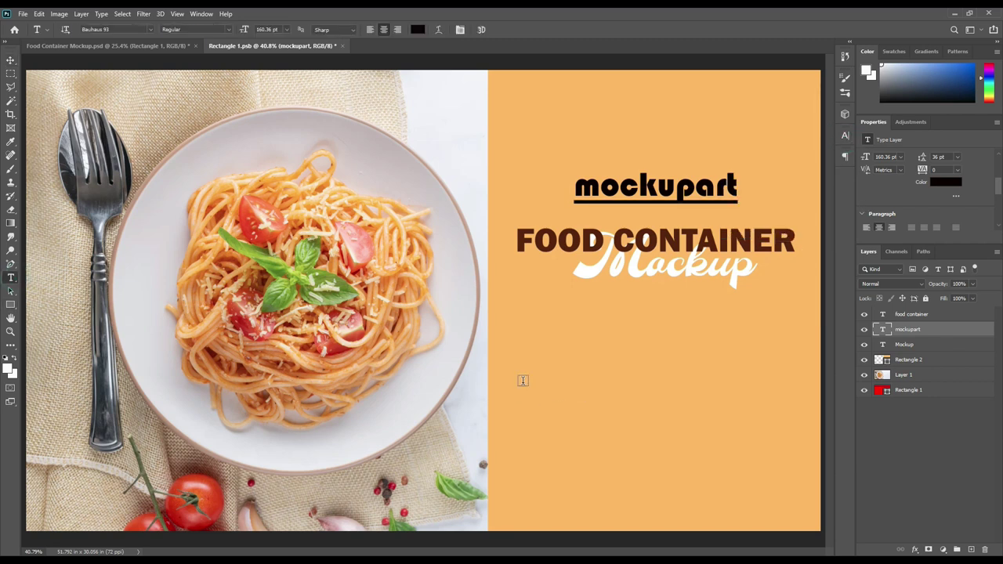
drag(522, 378, 791, 470)
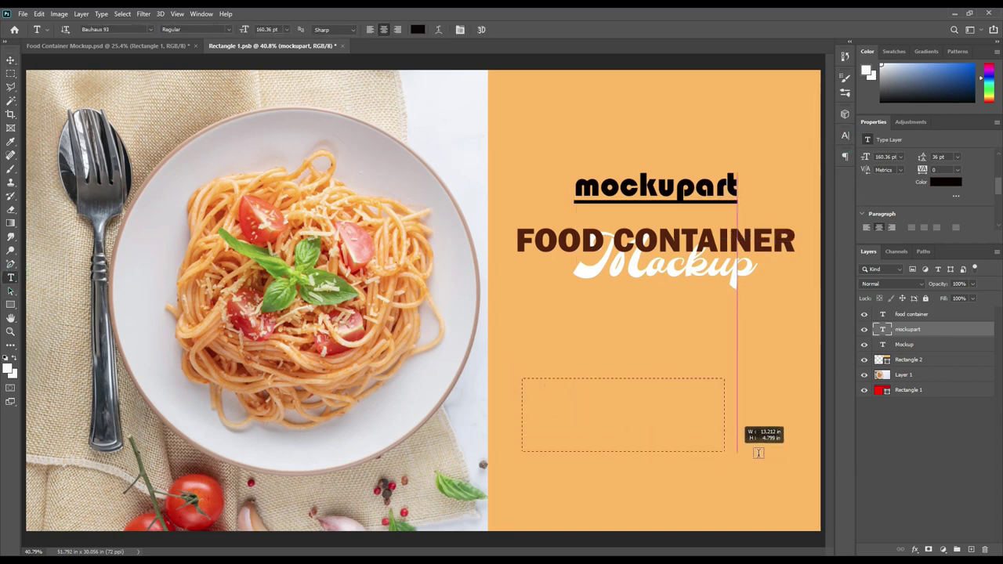
click(845, 135)
click(782, 150)
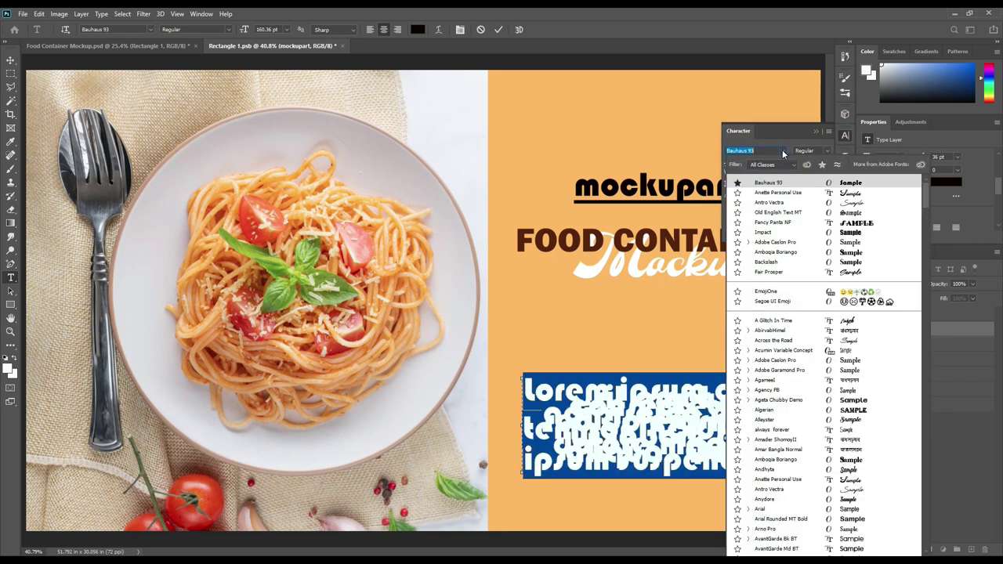
click(888, 242)
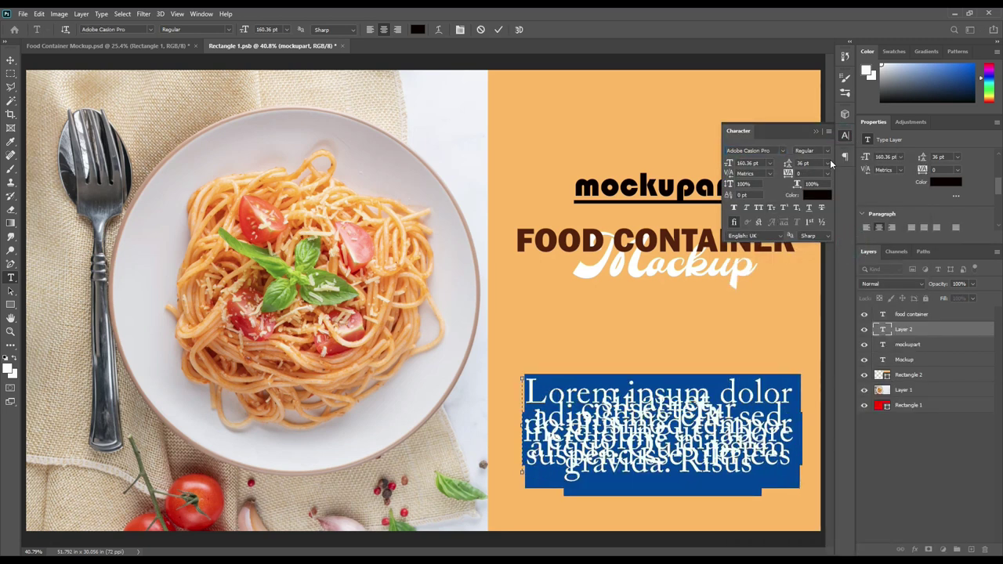
Give the paragraph auto leading and a smaller size, then move it lower.
click(831, 163)
click(806, 174)
drag(728, 163, 673, 171)
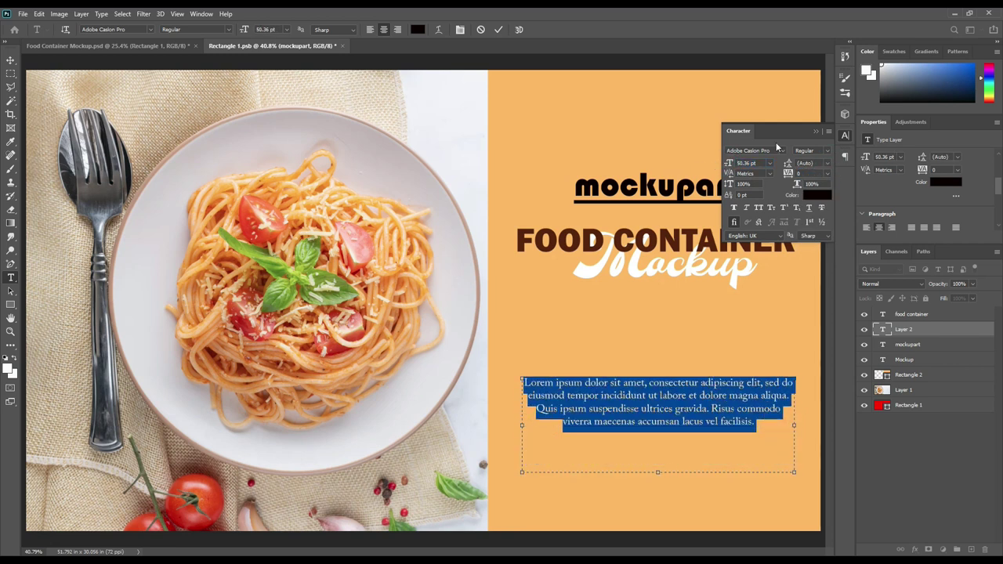
click(815, 131)
click(497, 29)
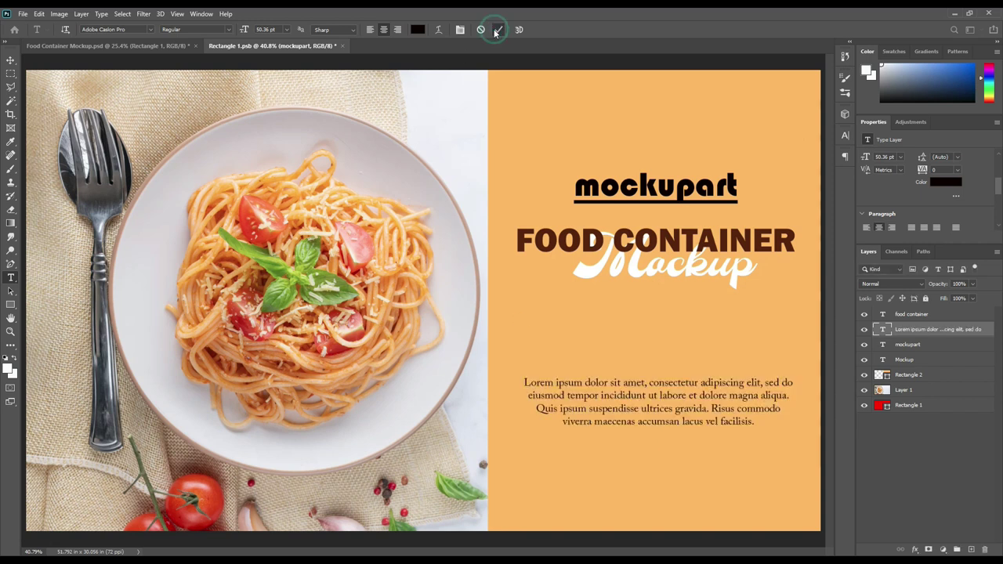
click(10, 61)
drag(697, 407, 694, 460)
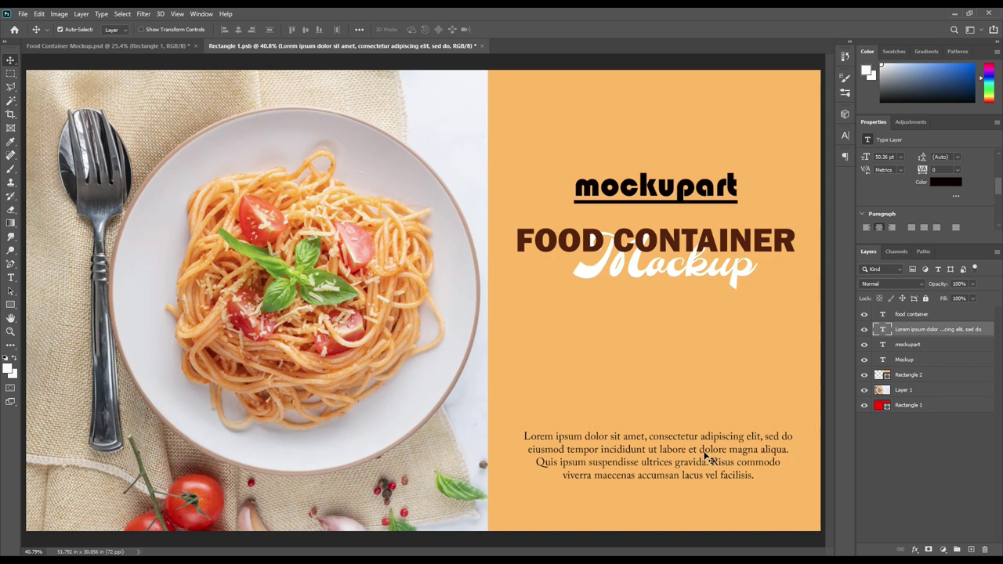
Save the label artwork and open the Rectangle 2 smart object for editing.
click(25, 12)
click(50, 135)
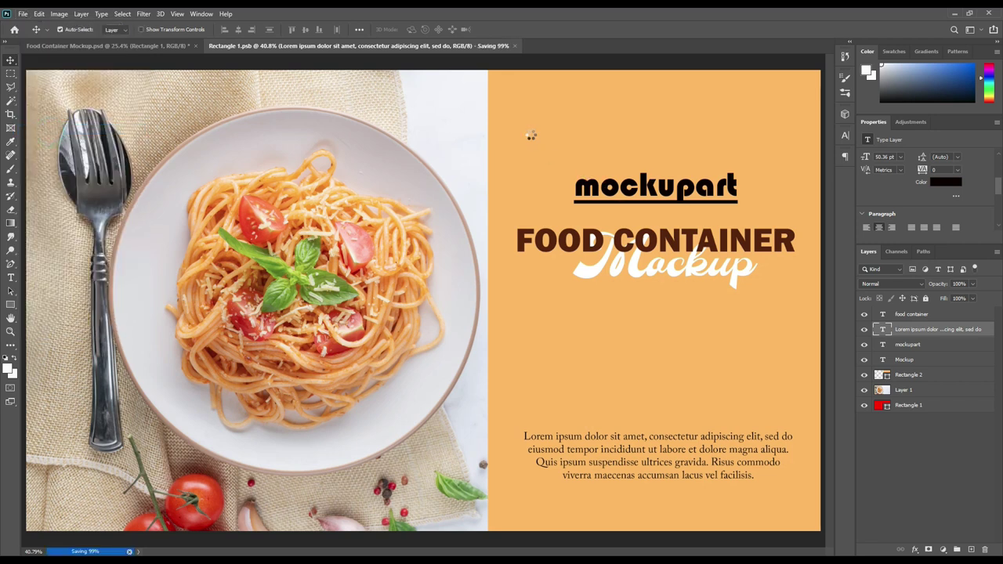
click(177, 45)
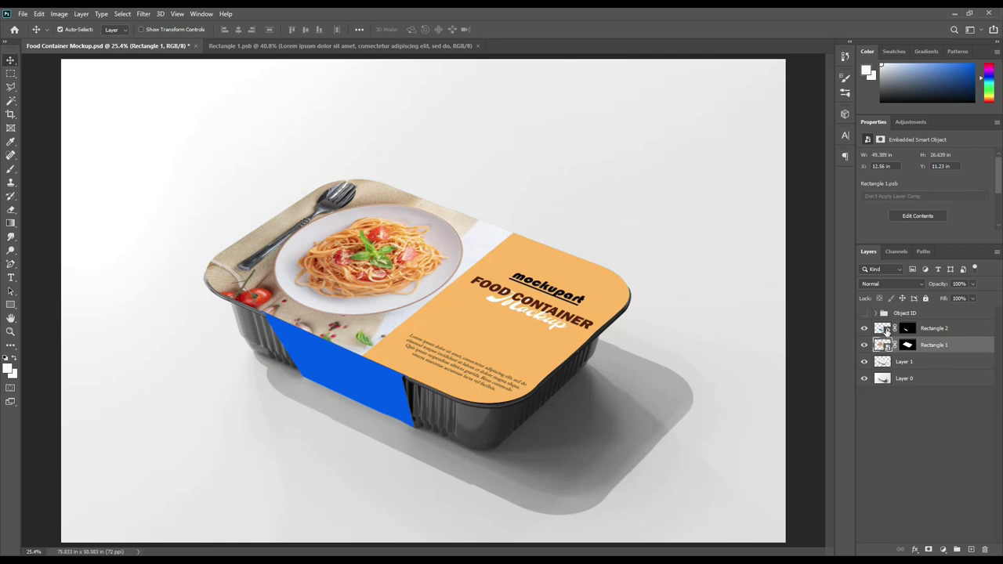
double_click(883, 328)
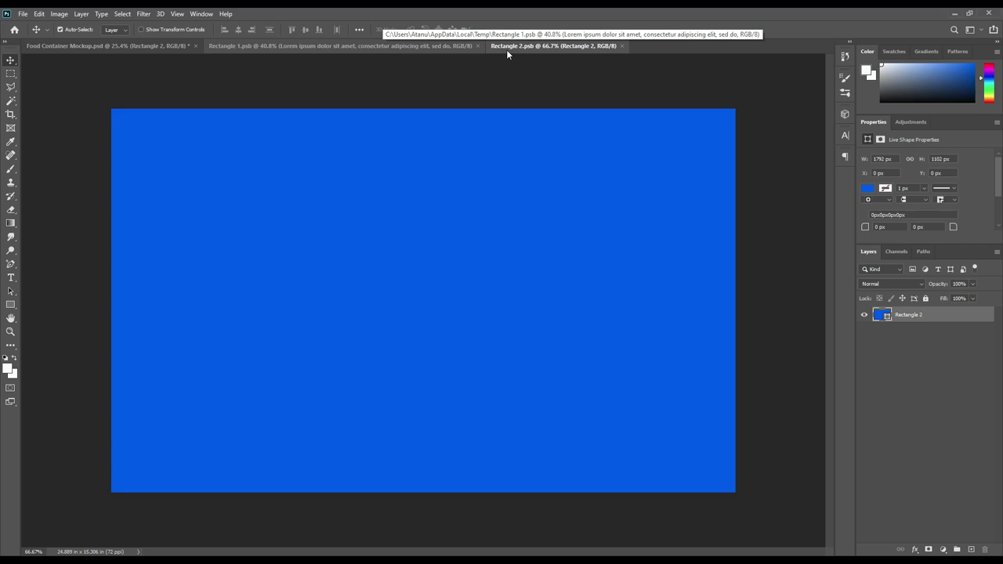
Copy the pasta photo into Rectangle 2, scaled to cover all but a thin right blue strip.
click(383, 46)
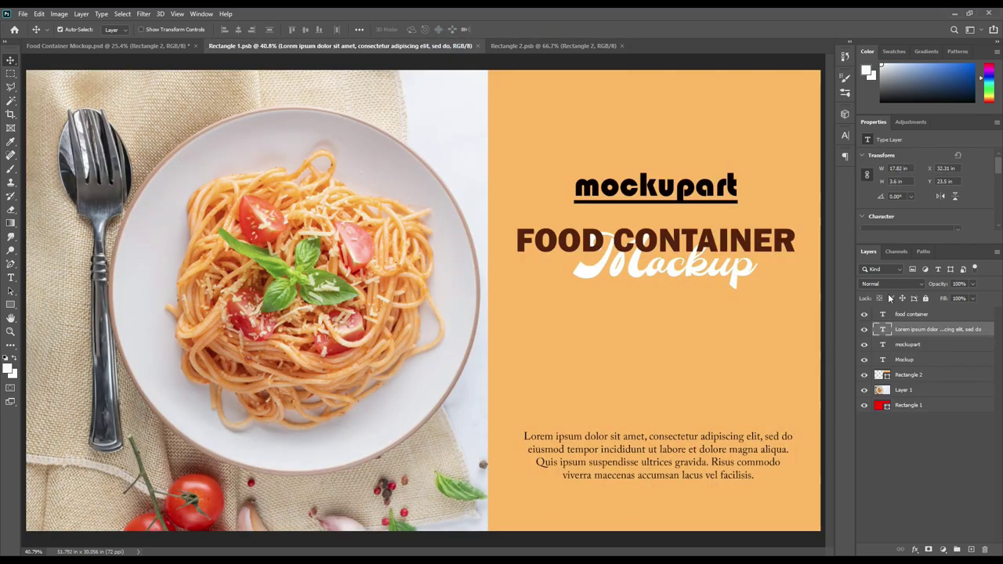
mouse_move(910, 389)
mouse_down()
mouse_move(547, 44)
mouse_move(432, 254)
mouse_up()
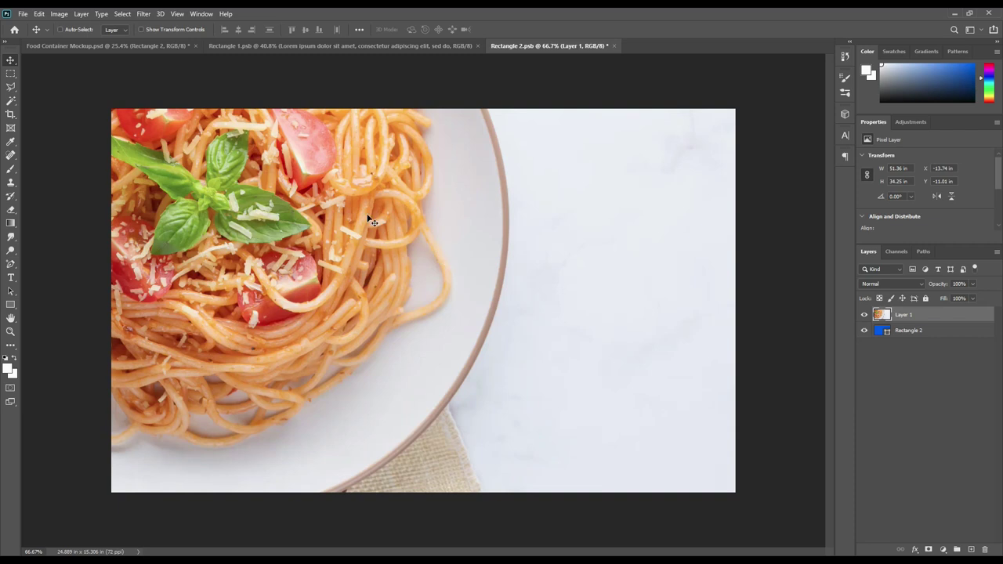
key(ctrl+t)
key(ctrl+minus)
key(ctrl+minus)
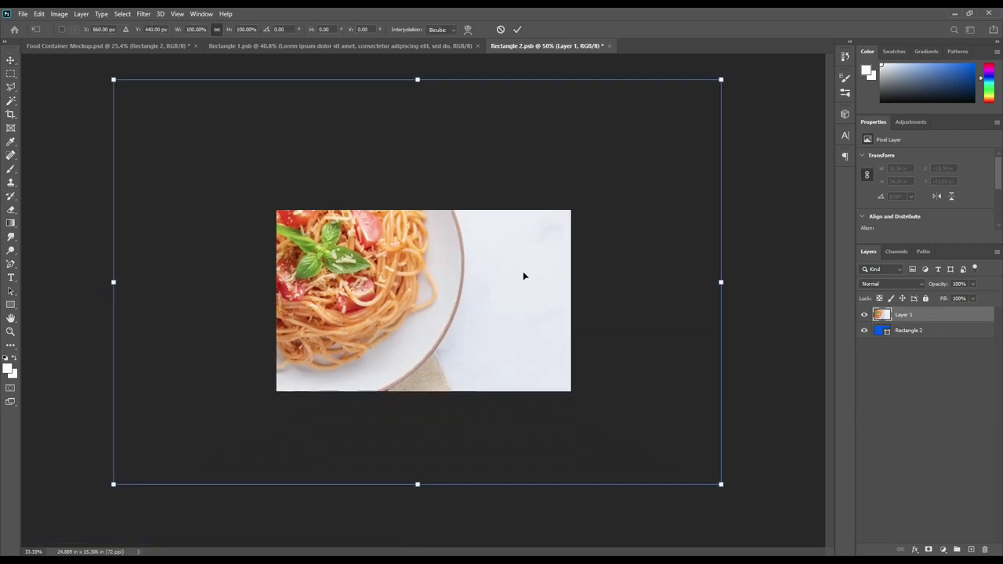
key(ctrl+minus)
drag(418, 446, 419, 264)
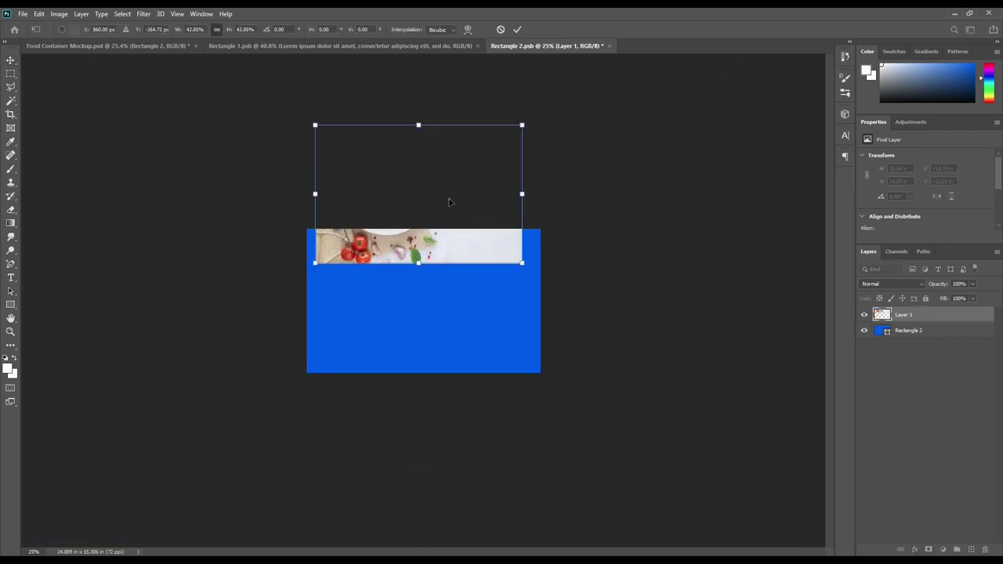
drag(450, 202, 431, 308)
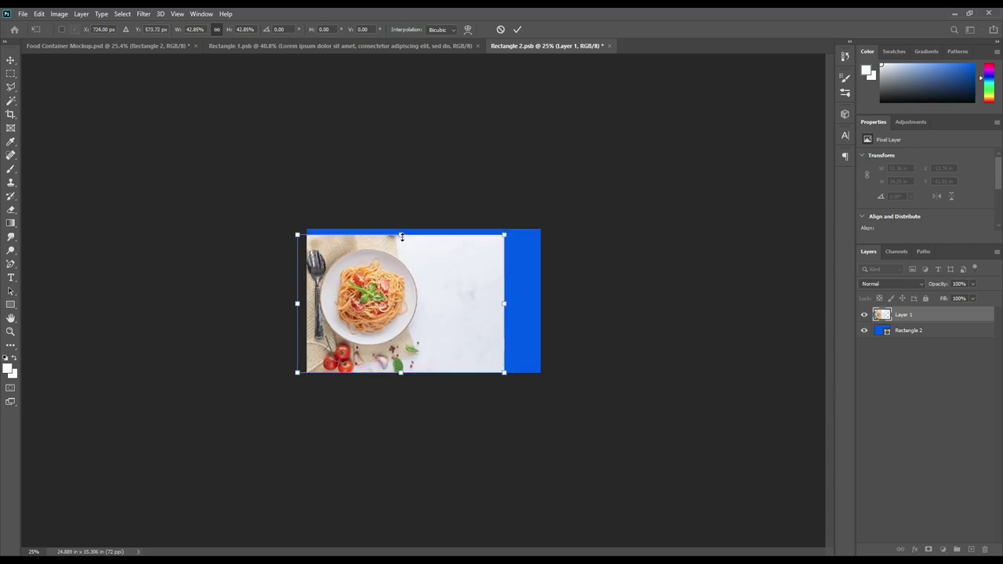
drag(401, 236, 403, 224)
drag(424, 271, 439, 272)
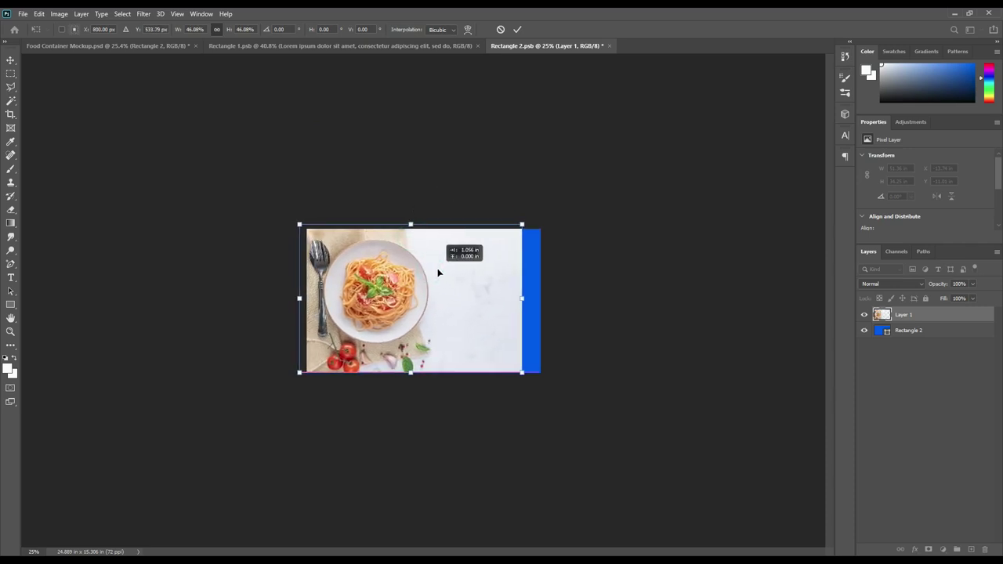
click(518, 29)
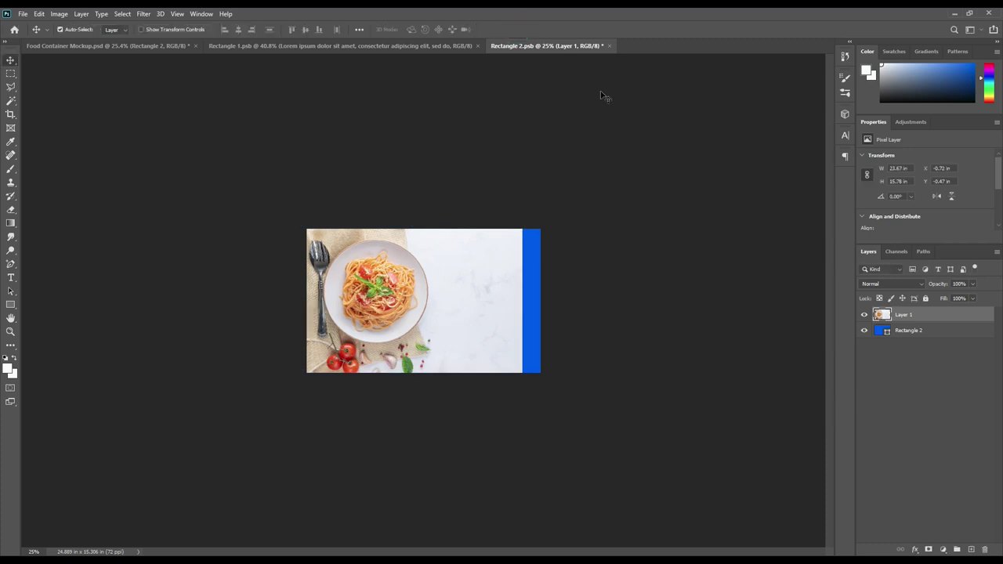
key(ctrl+0)
click(337, 45)
Copy the orange label layers into Rectangle 2 and fit them over the photo's right half.
click(912, 314)
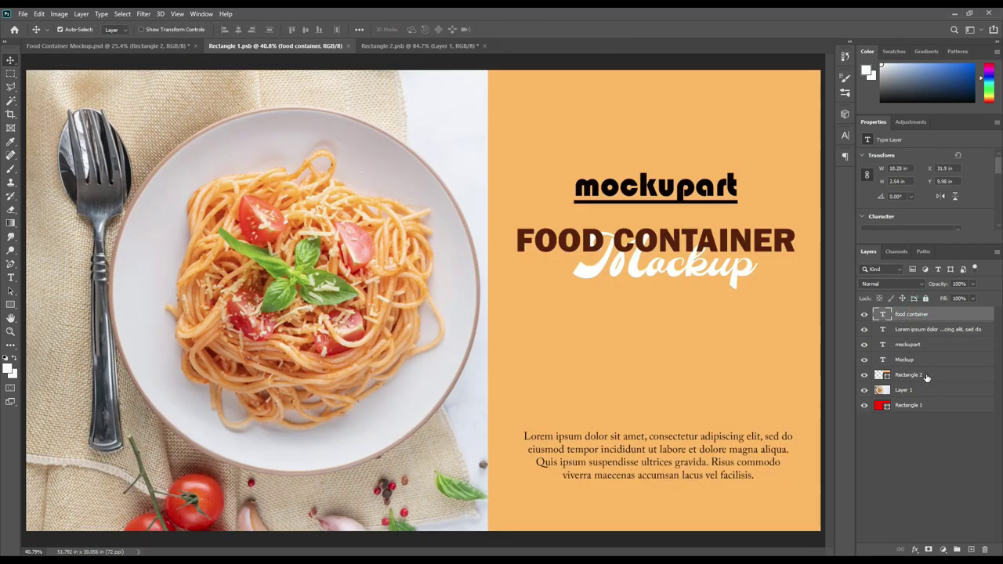
shift+click(905, 389)
drag(910, 385, 583, 191)
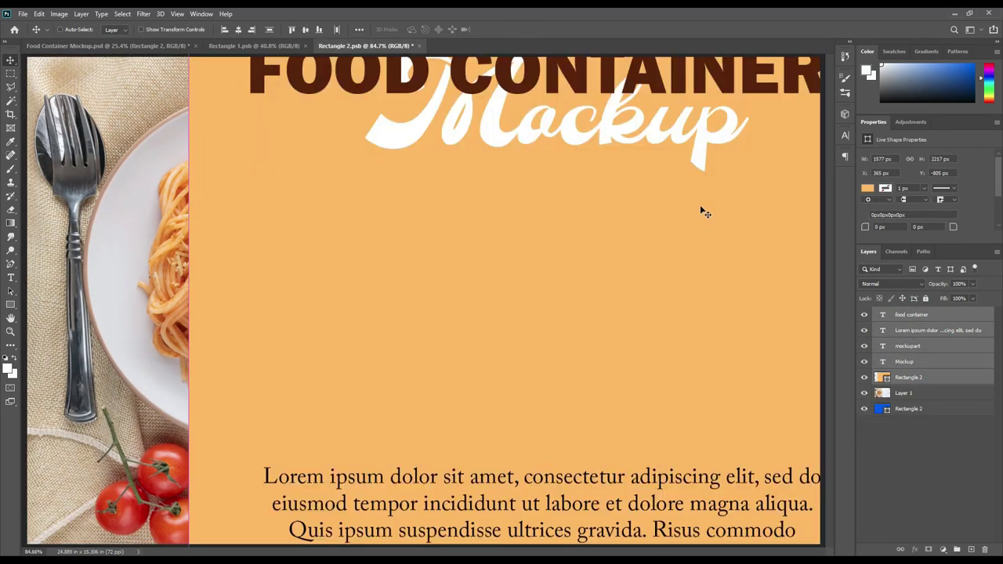
key(ctrl+t)
mouse_move(193, 190)
mouse_down()
mouse_move(544, 262)
mouse_move(624, 265)
mouse_move(561, 401)
mouse_up()
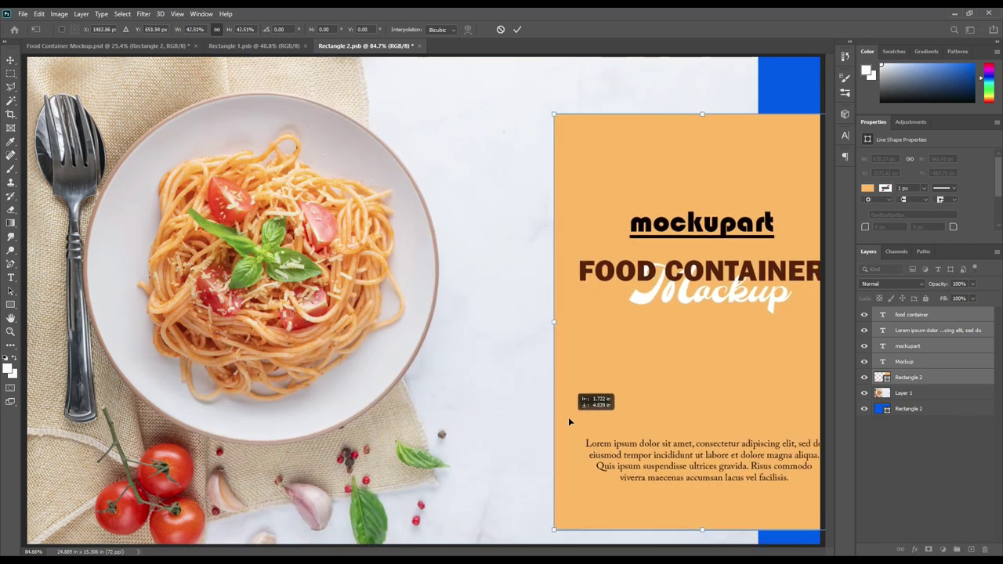
drag(672, 118, 672, 56)
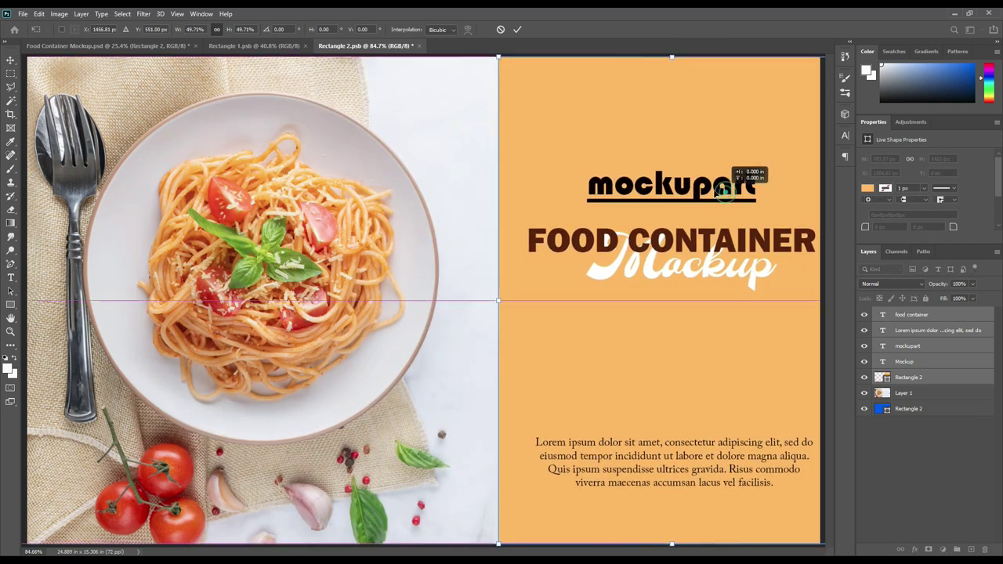
drag(737, 178, 712, 179)
click(518, 29)
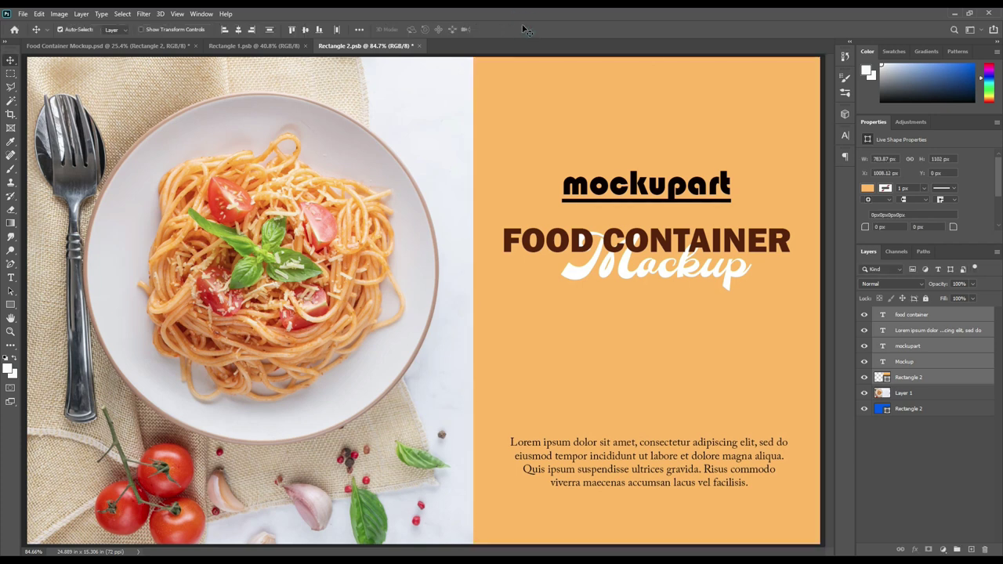
Save the Rectangle 2 document and return to the food container mockup.
click(24, 13)
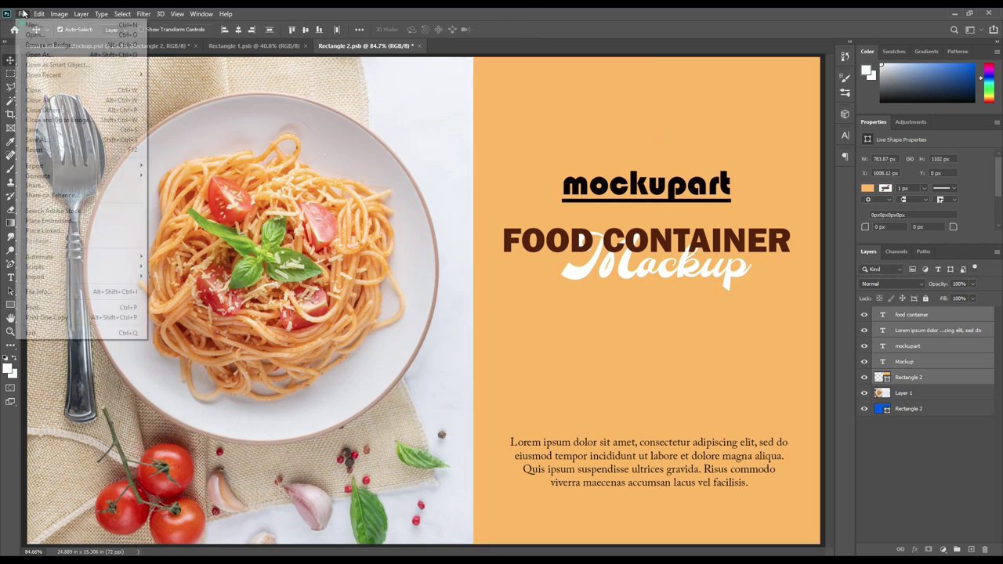
click(39, 136)
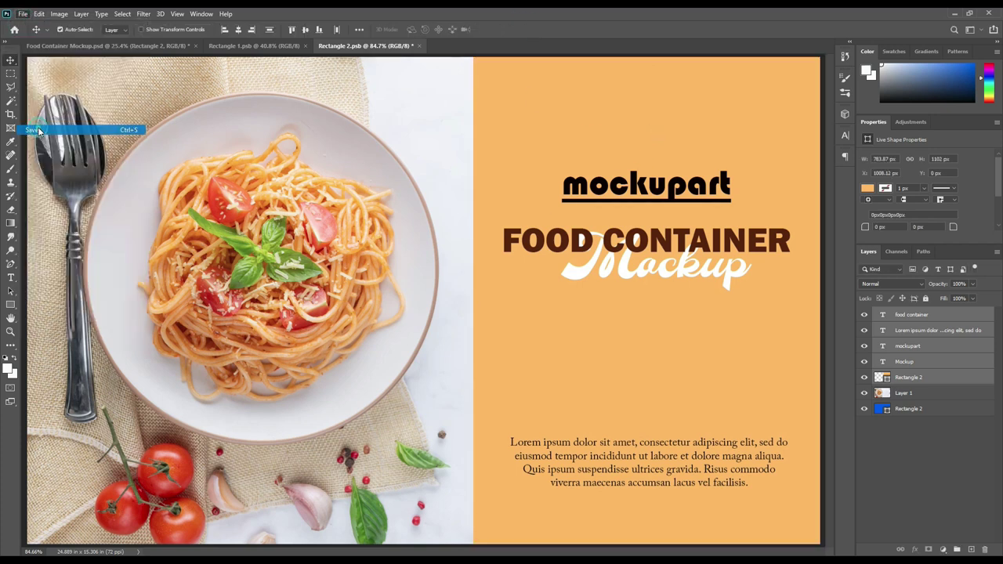
click(118, 46)
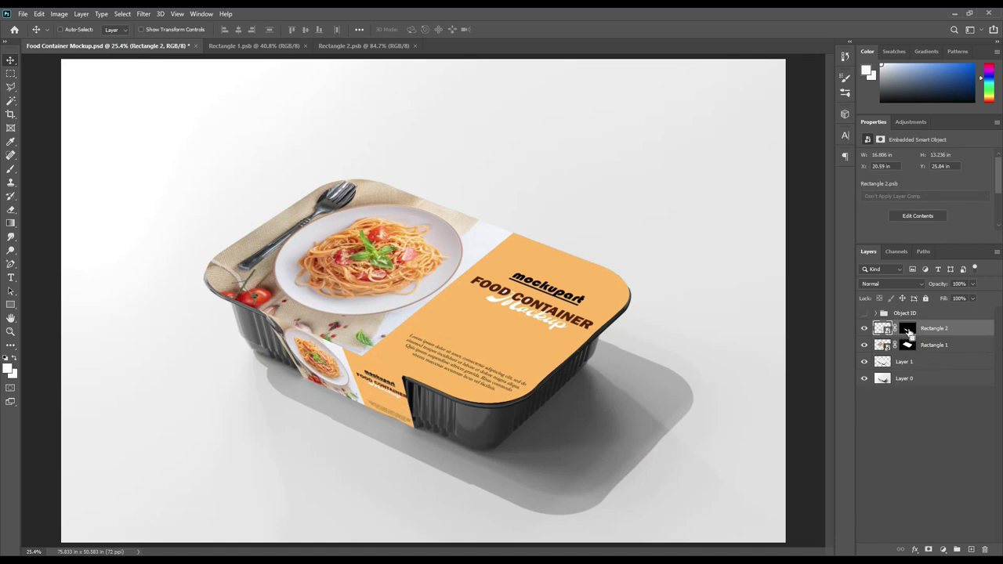
Copy both label areas from Layer 1 to a new top layer, then select the Rectangle layers.
ctrl+click(908, 329)
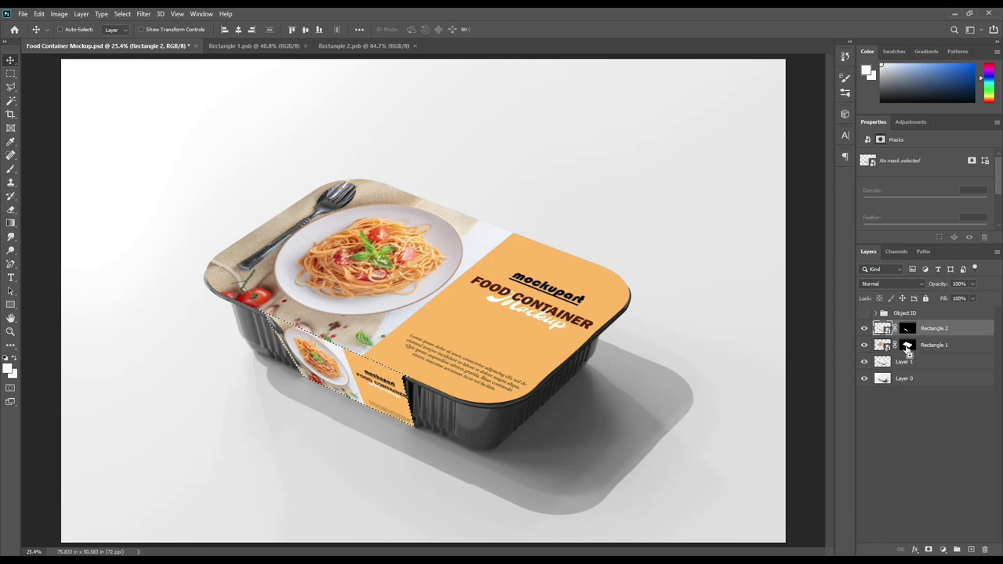
ctrl+shift+click(907, 347)
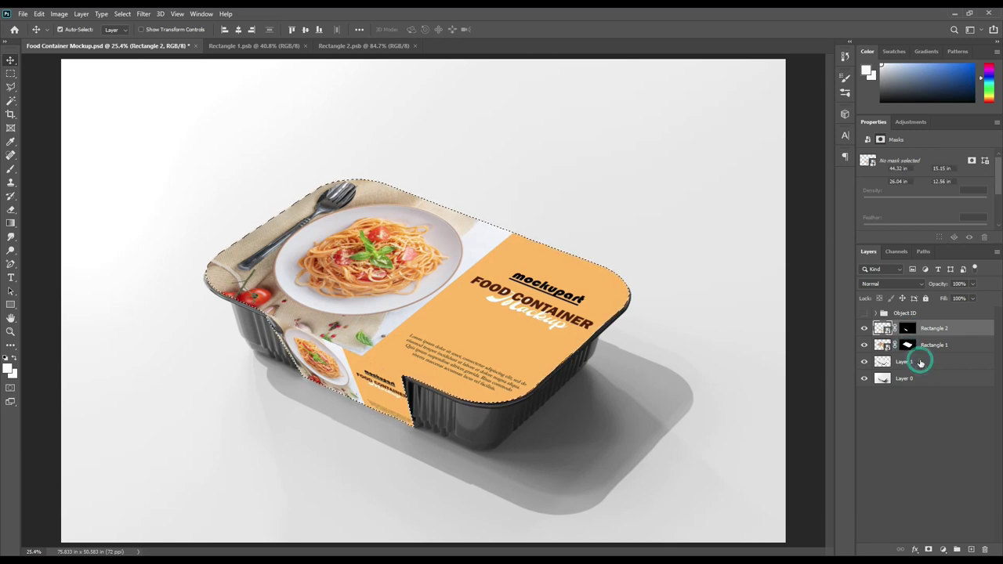
click(920, 365)
key(ctrl+j)
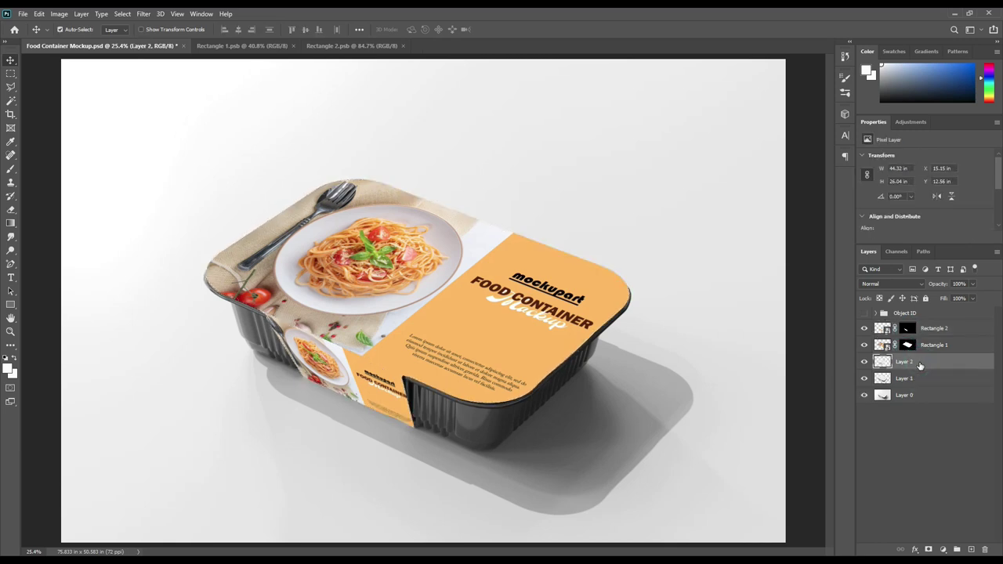
drag(920, 365, 925, 323)
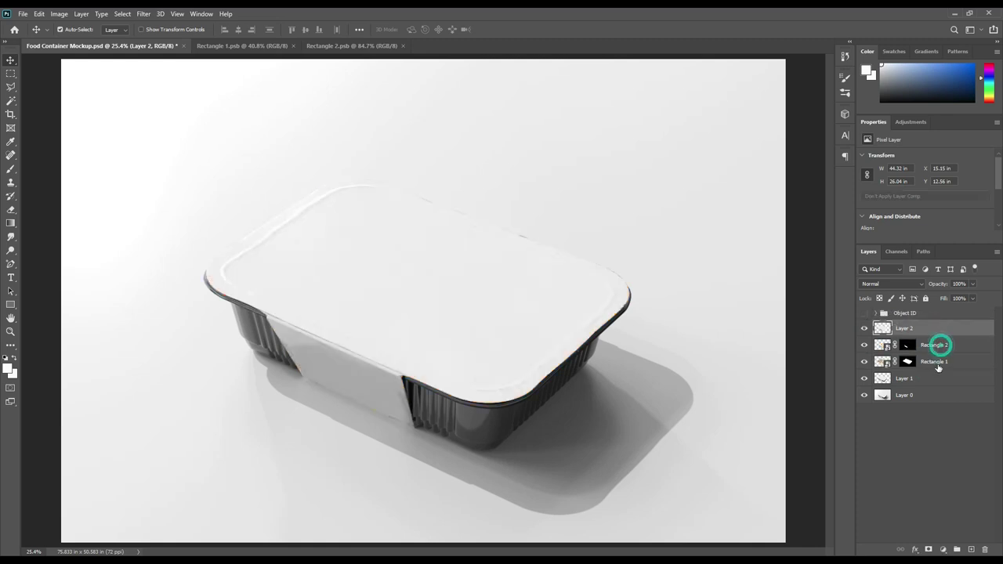
shift+click(939, 365)
right_click(939, 366)
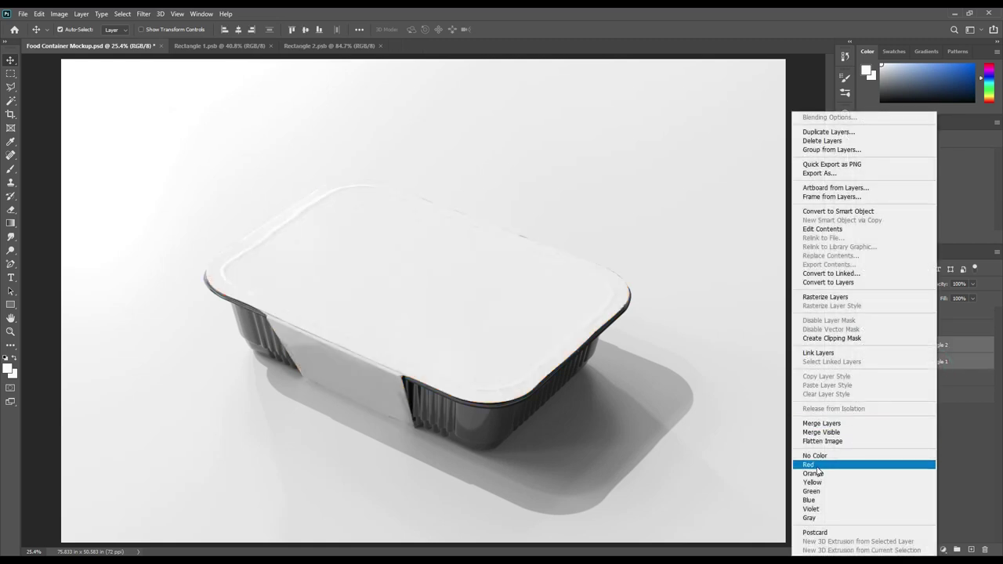
Tag the label layers red and duplicate Layer 2 twice.
click(817, 468)
click(923, 331)
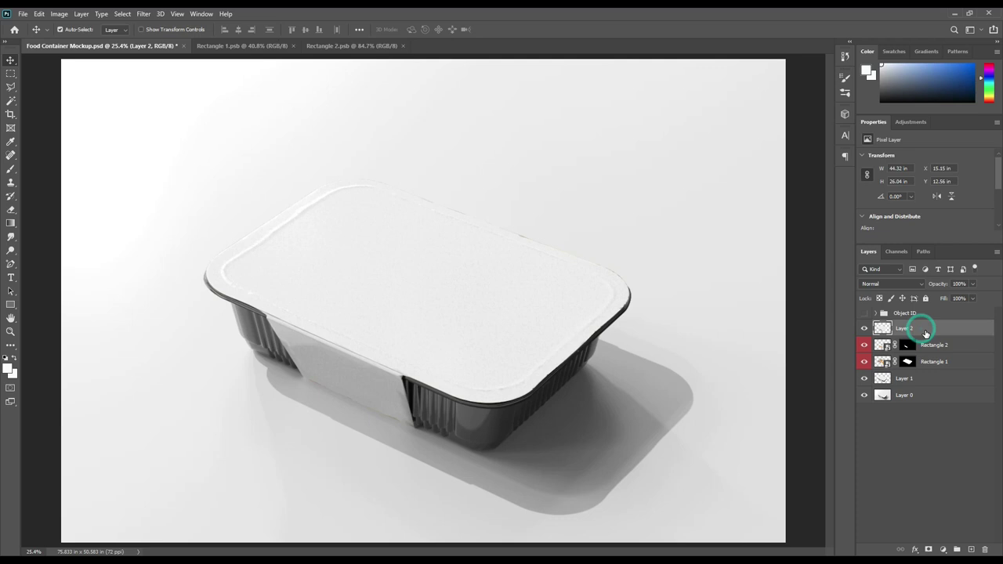
key(ctrl+j)
key(ctrl+j)
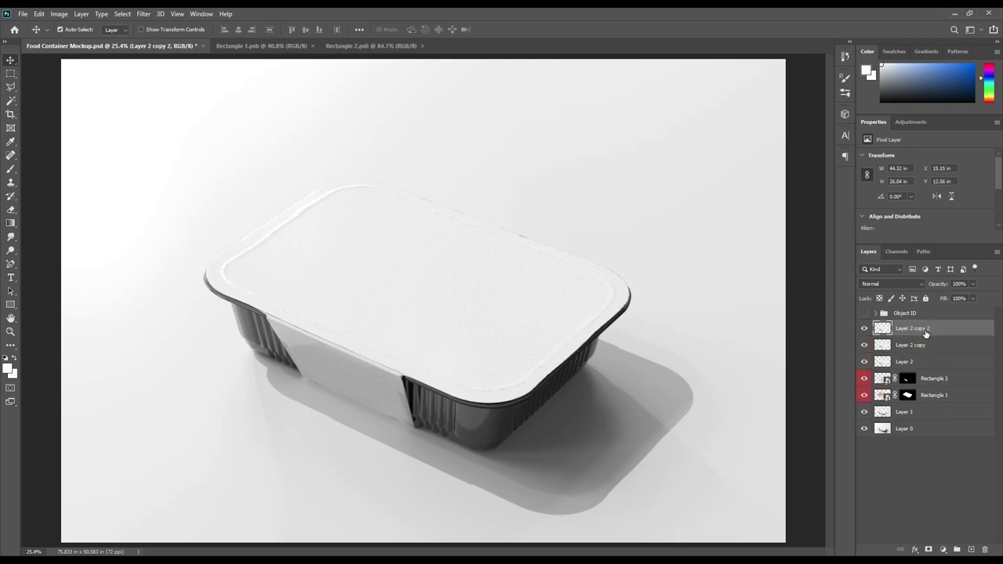
Rename the three layers Shadow, Midtone and Light.
click(911, 359)
double_click(907, 359)
text(Shadow)
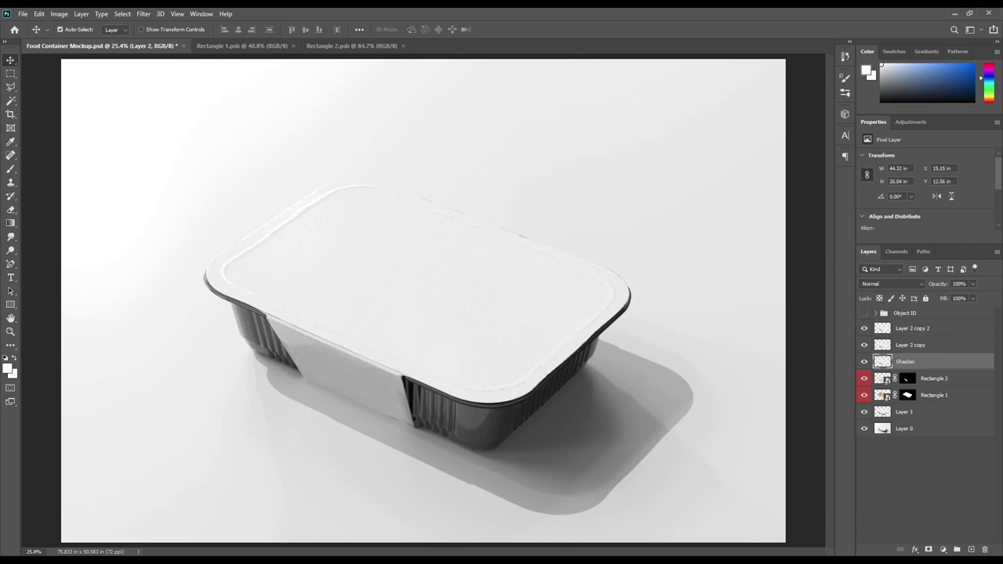
key(Return)
double_click(924, 347)
text(Midtone)
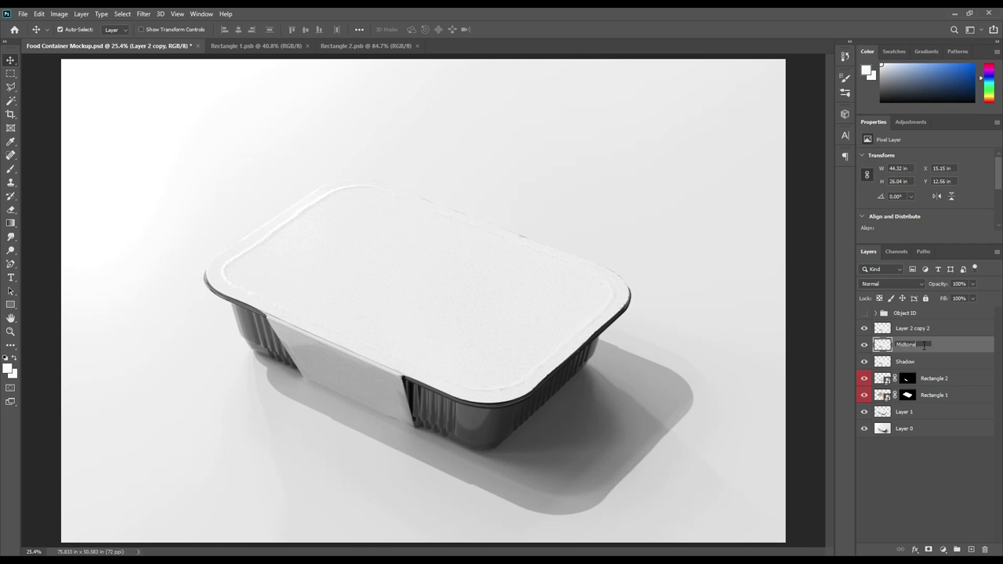
key(Return)
click(922, 332)
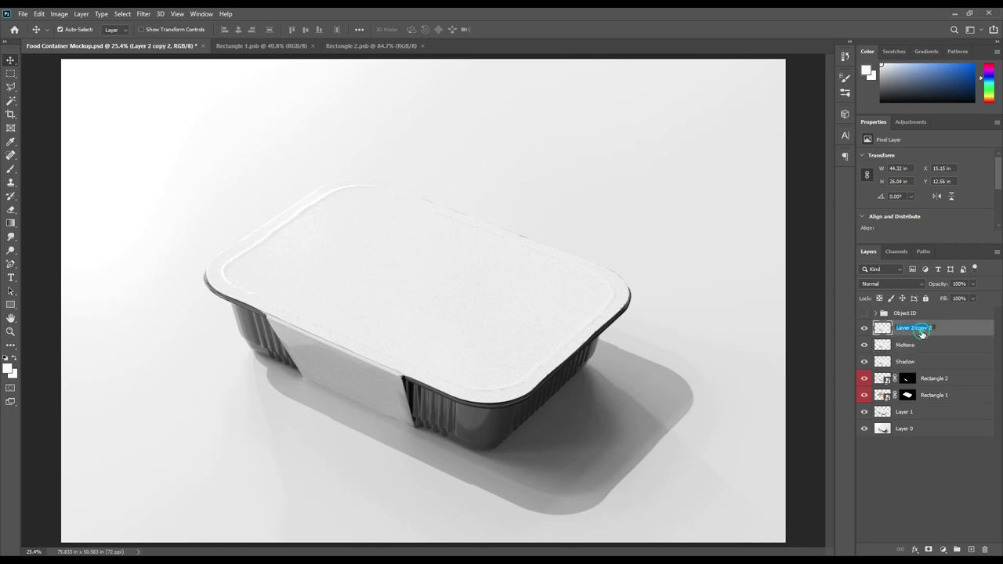
double_click(925, 331)
text(Light)
key(Return)
Group the three tone layers as FX and hide Light and Midtone.
shift+click(925, 360)
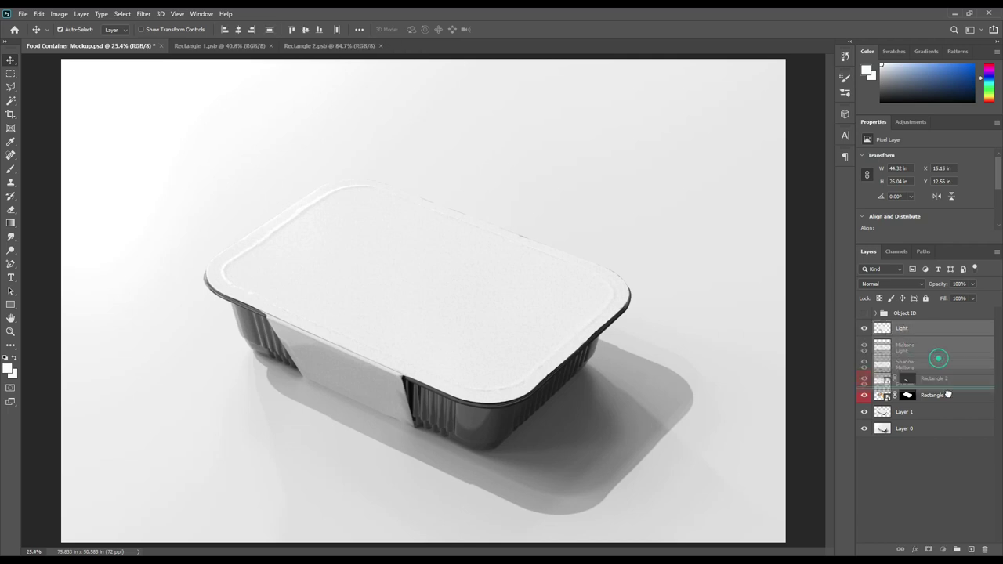
drag(926, 360, 957, 550)
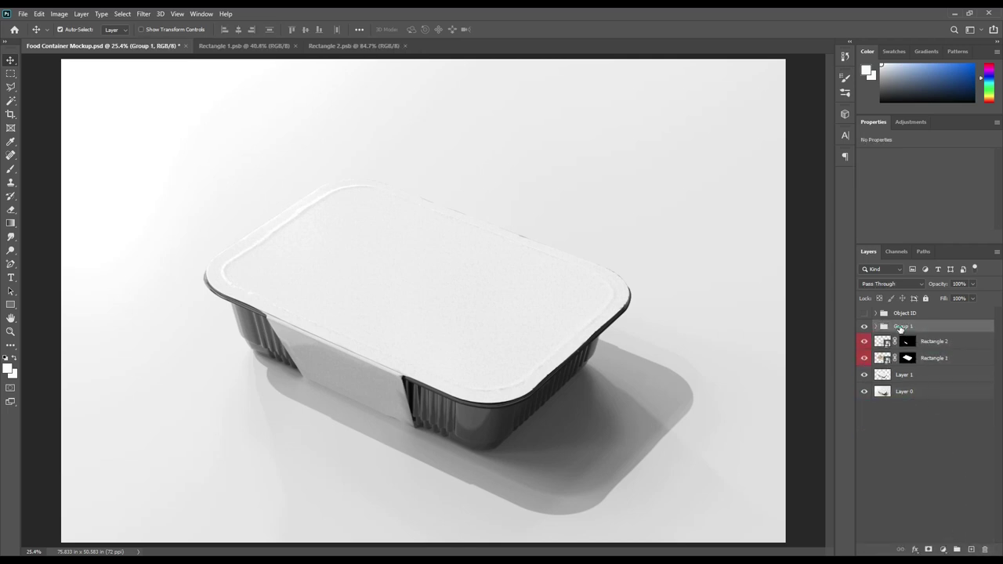
double_click(901, 327)
text(FX)
key(Return)
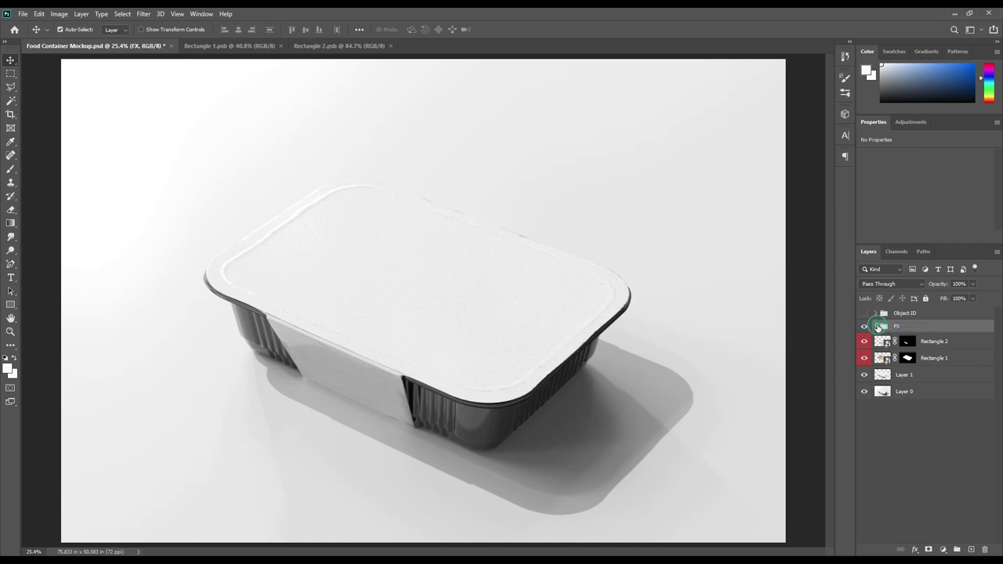
click(877, 326)
click(865, 359)
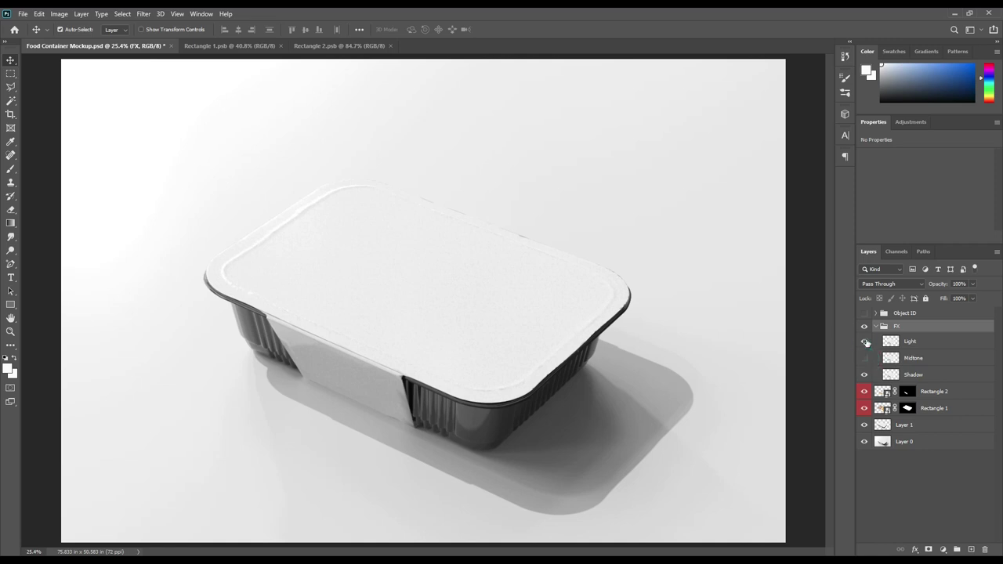
click(922, 375)
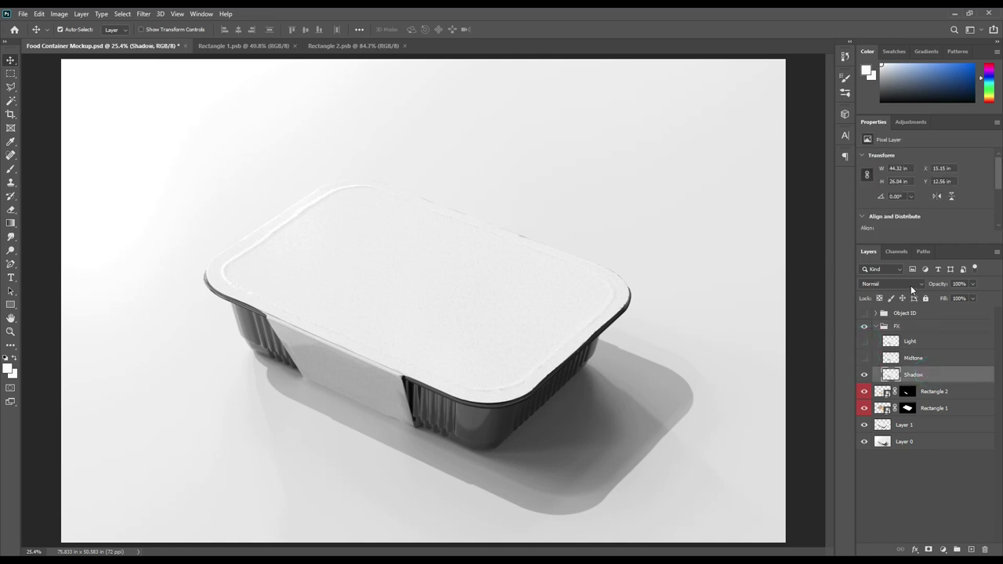
Set Shadow to Linear Burn and show Midtone in Linear Dodge (Add) mode.
click(908, 284)
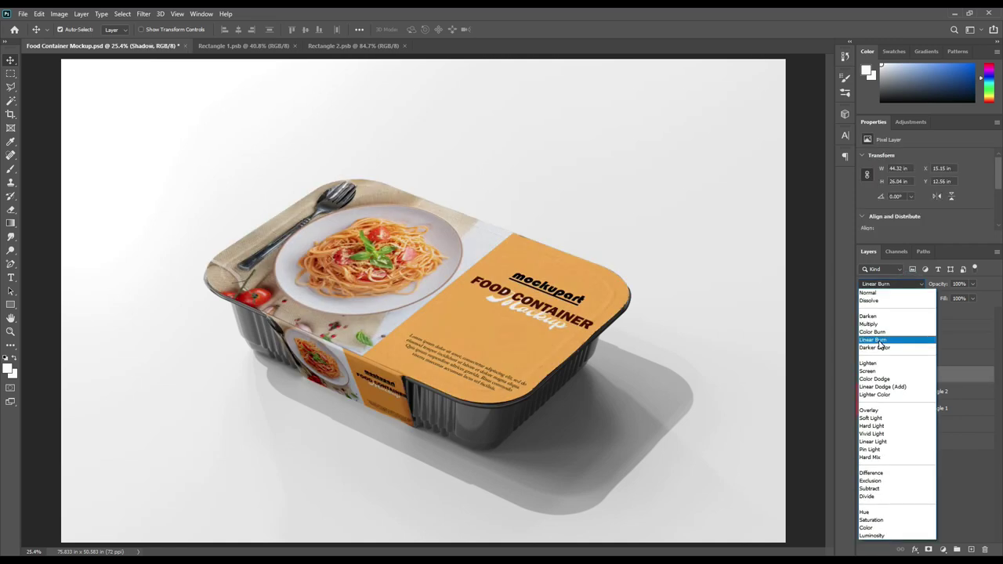
click(881, 342)
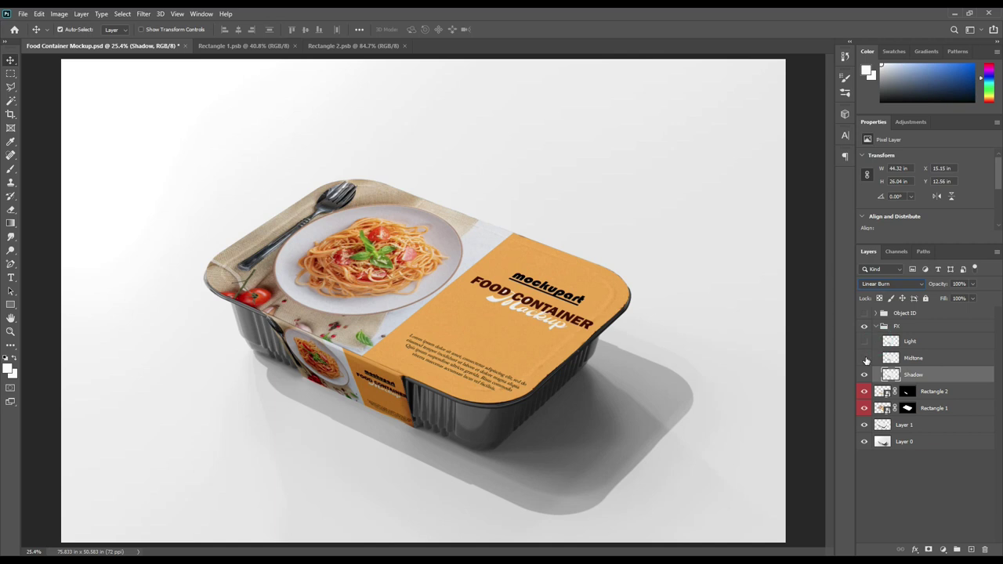
click(865, 358)
click(914, 358)
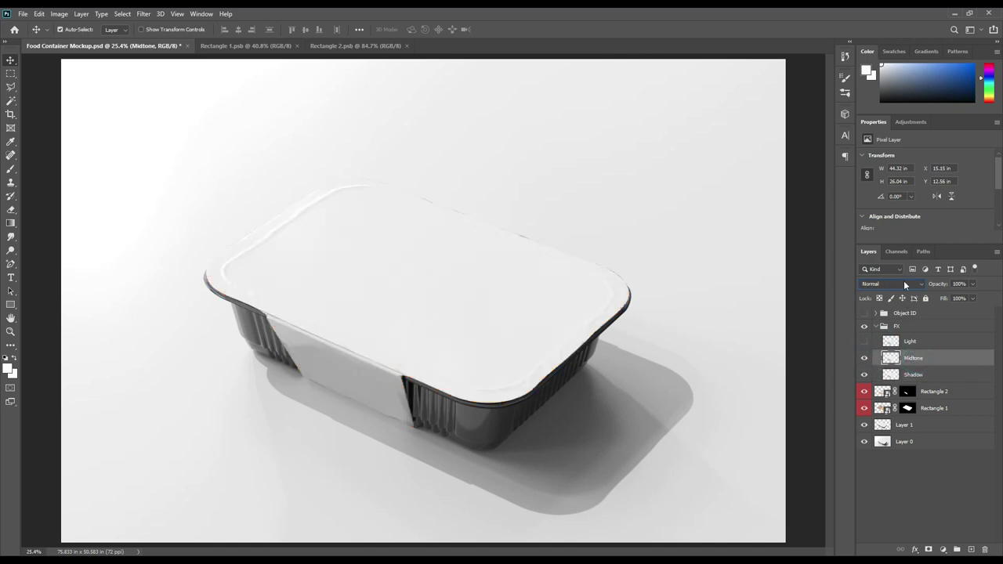
click(905, 285)
click(907, 385)
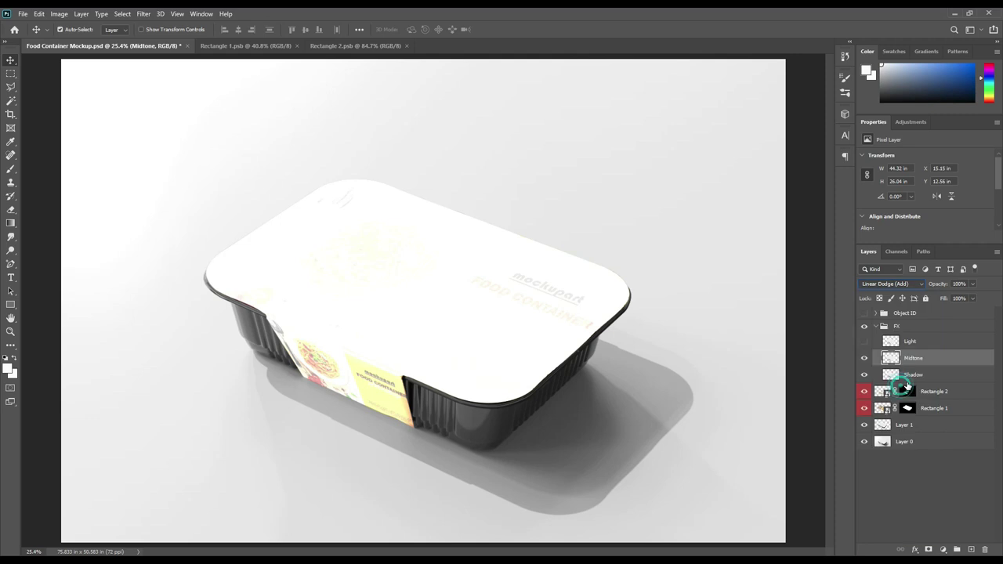
Adjust Midtone Levels to black input about 222 and white output 73.
click(61, 13)
click(76, 41)
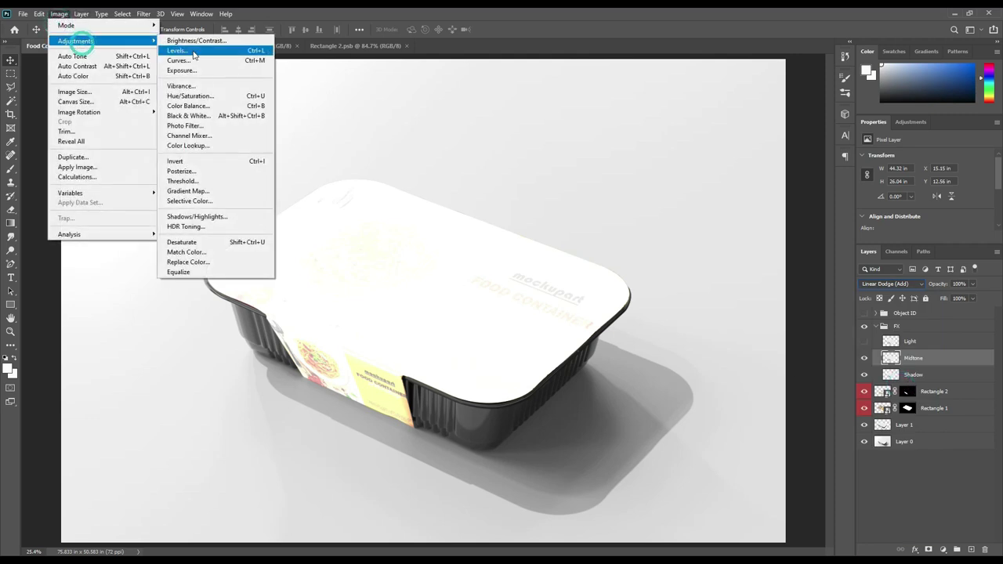
click(192, 52)
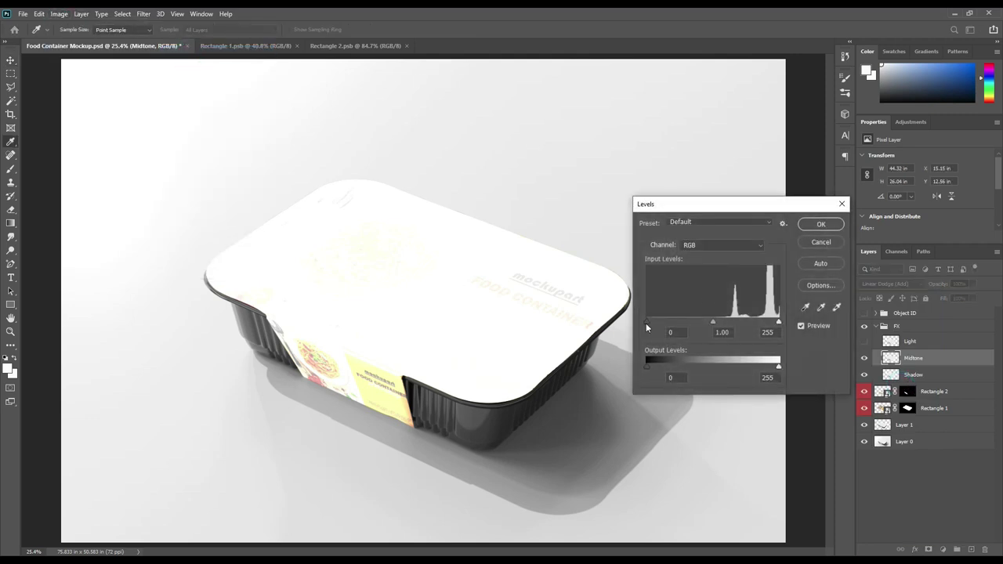
drag(647, 322, 758, 323)
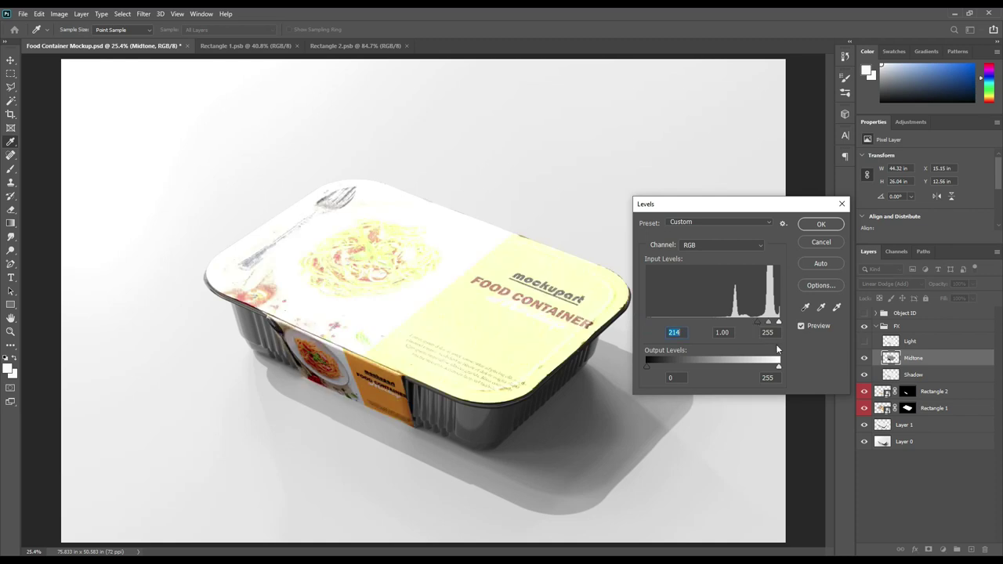
drag(699, 367, 686, 367)
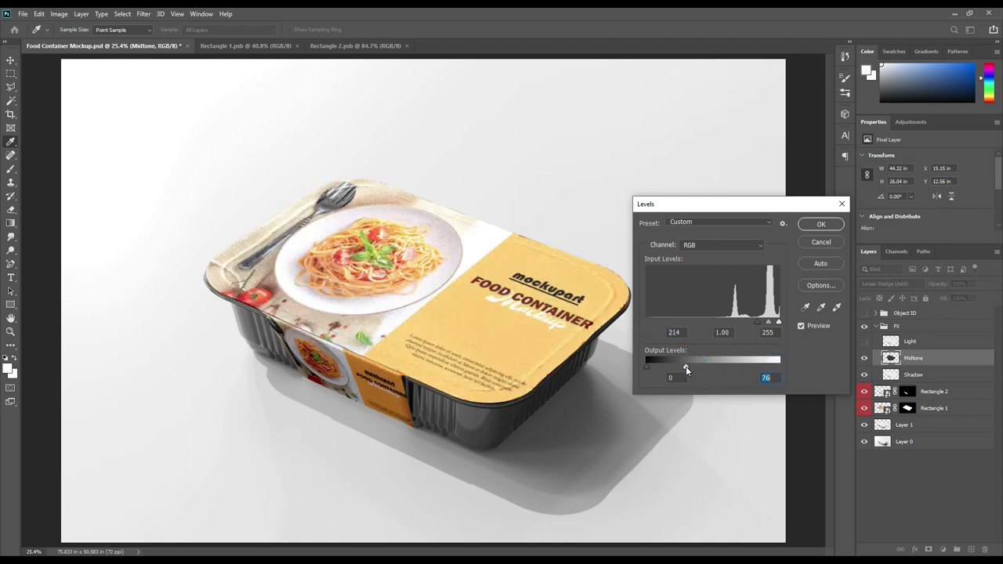
drag(758, 325, 764, 324)
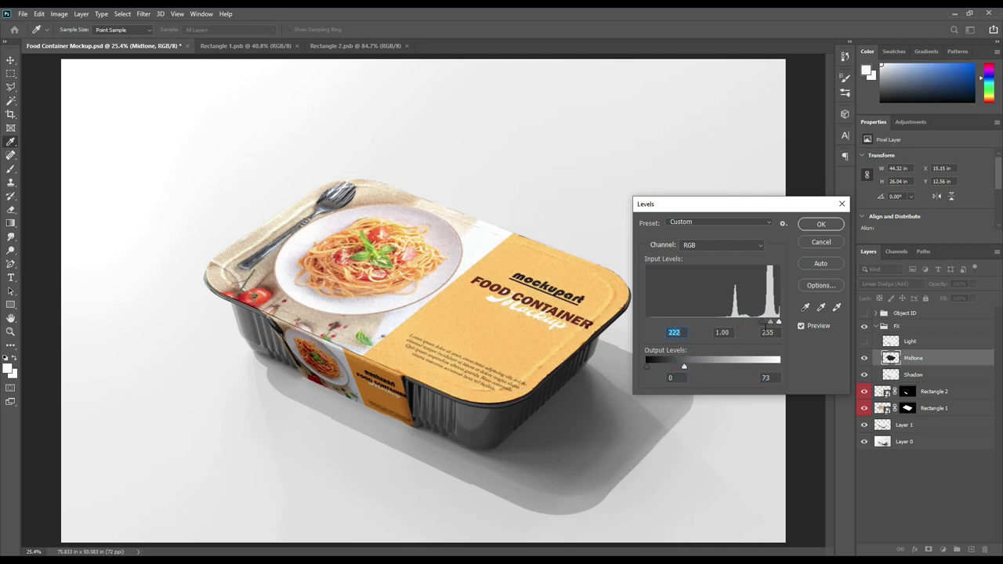
Apply the Midtone levels, then show the Light layer in Screen mode.
click(821, 225)
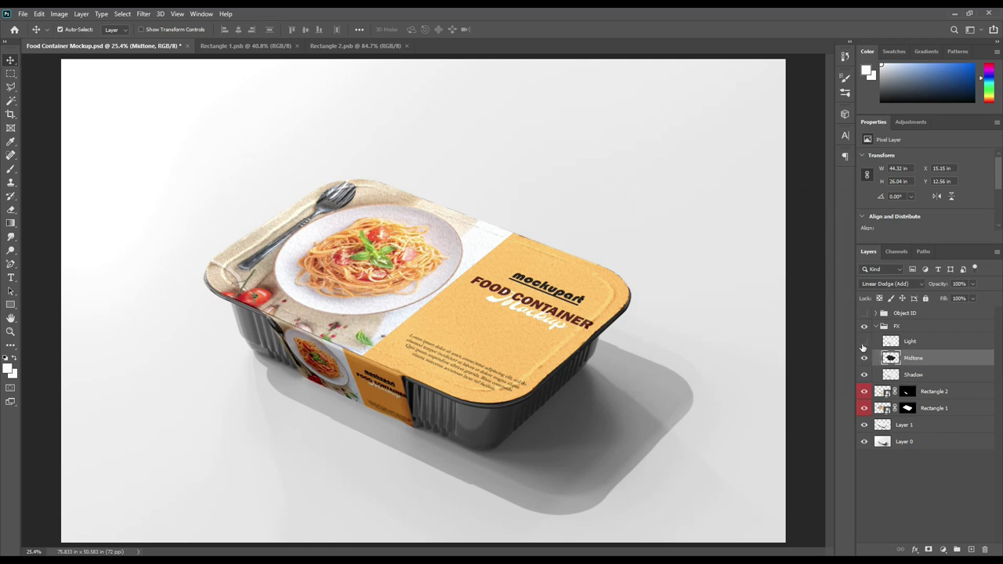
click(864, 342)
click(921, 342)
click(903, 284)
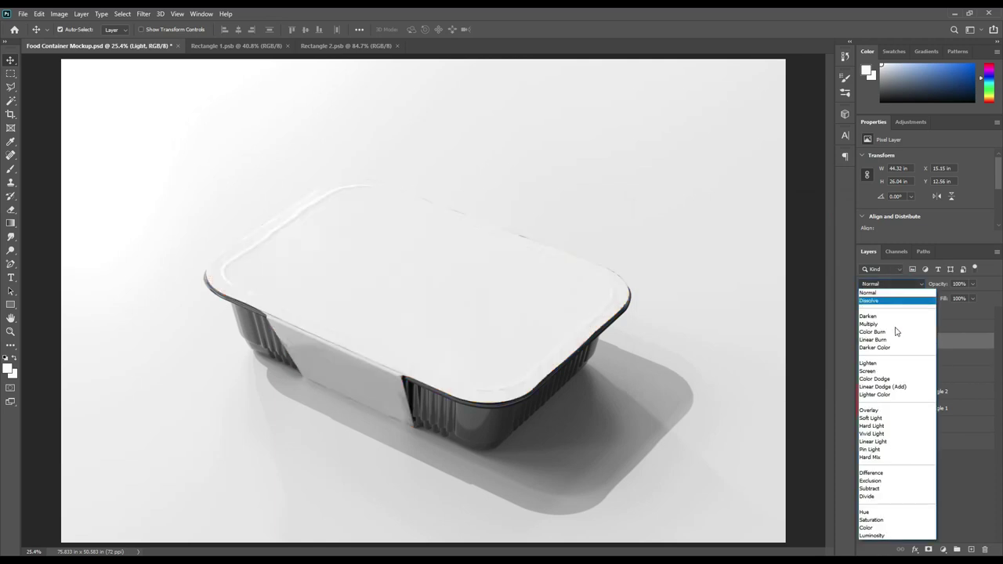
click(875, 372)
Set the Light layer's Levels to black input 230 and white output 120.
click(60, 14)
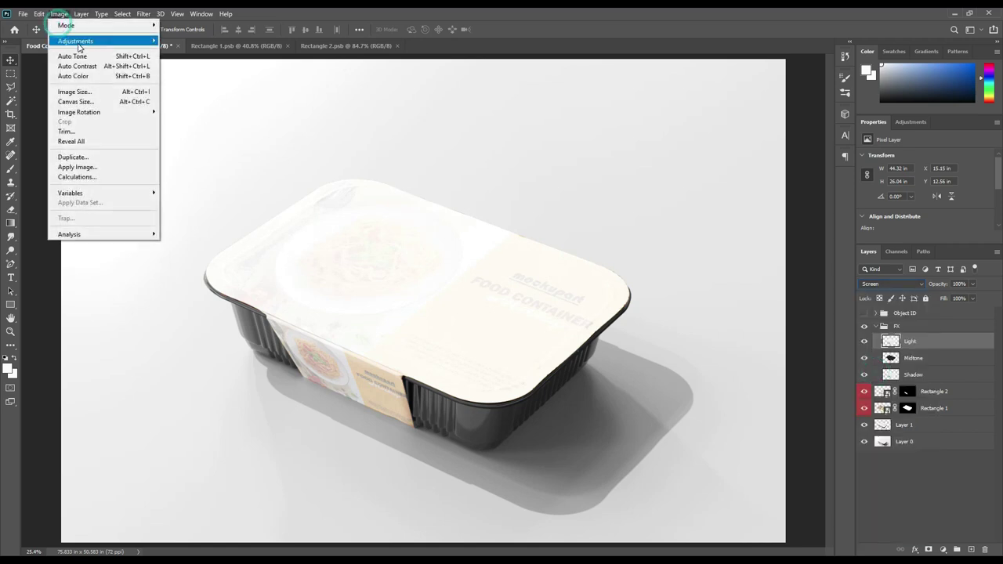
mouse_move(75, 41)
click(184, 51)
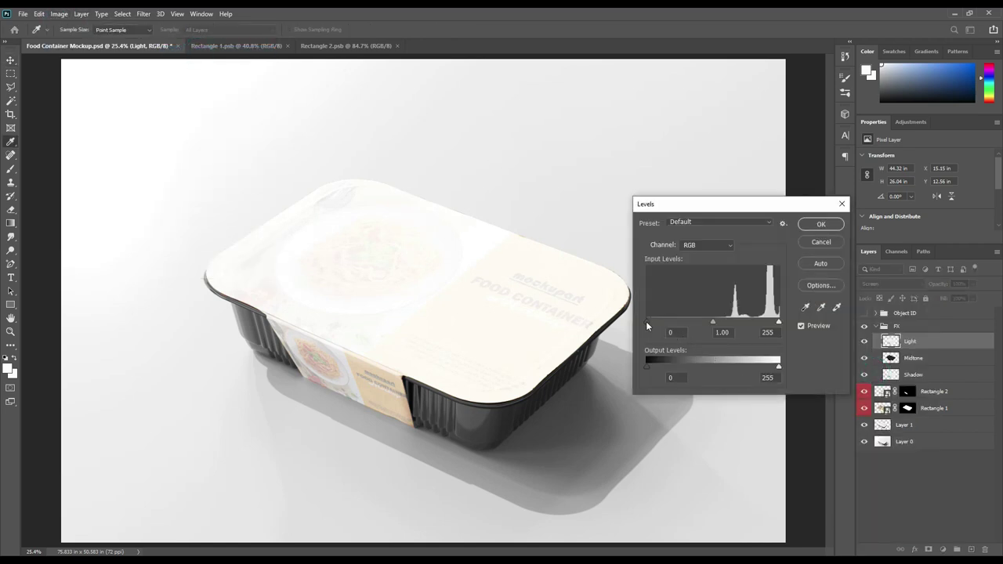
drag(647, 322, 768, 322)
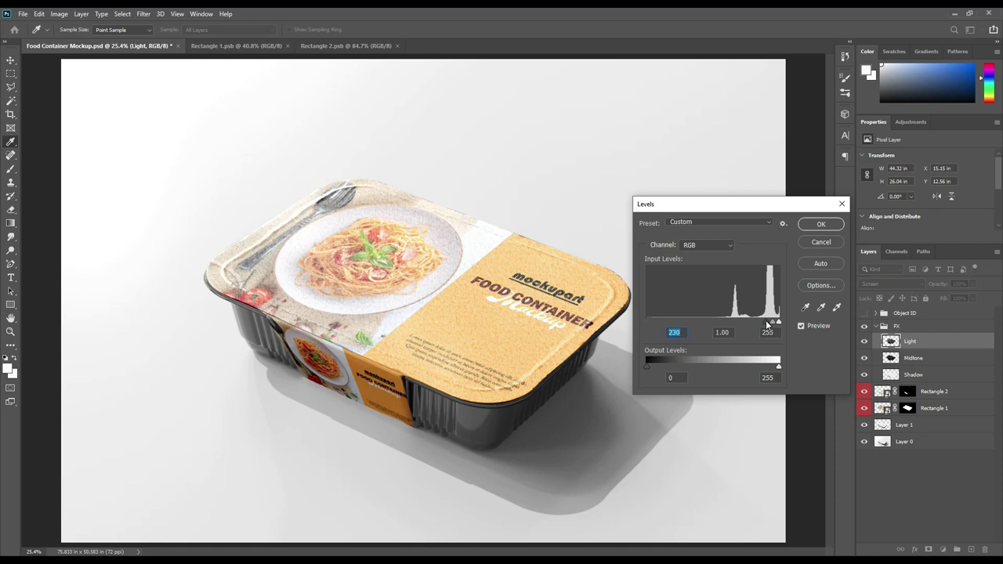
drag(763, 368, 709, 368)
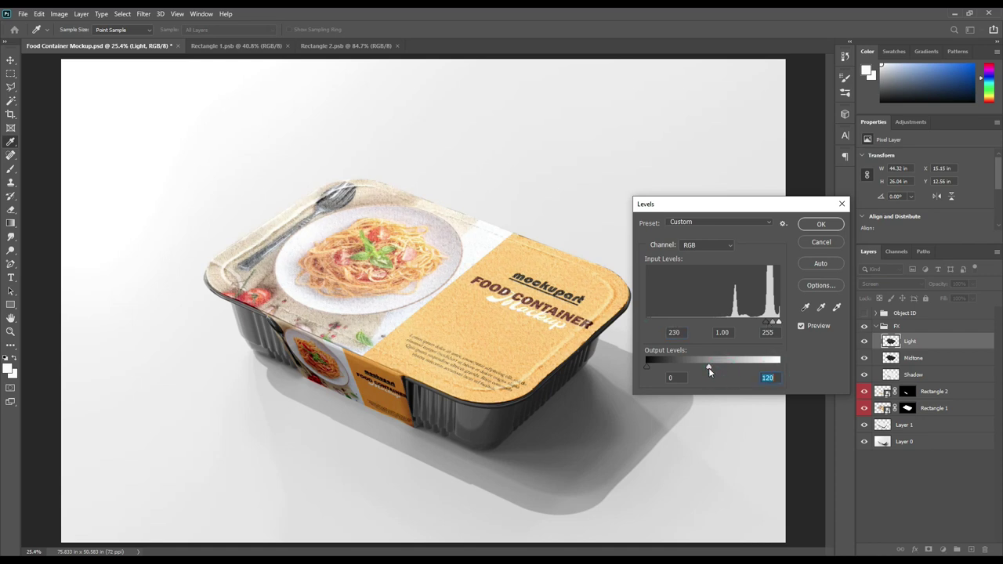
click(820, 225)
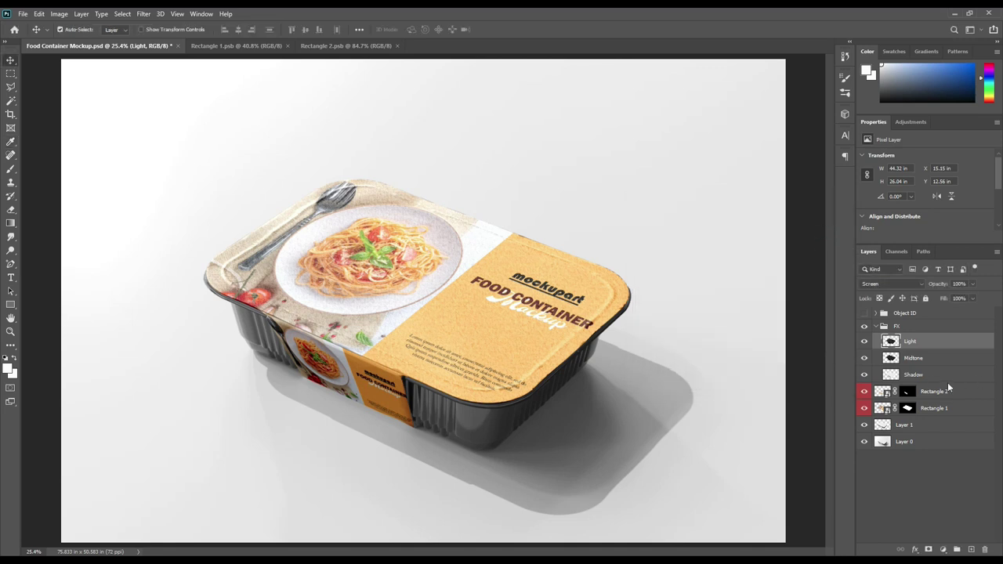
click(926, 377)
Darken the Shadow layer with Levels by raising its black input level.
click(55, 14)
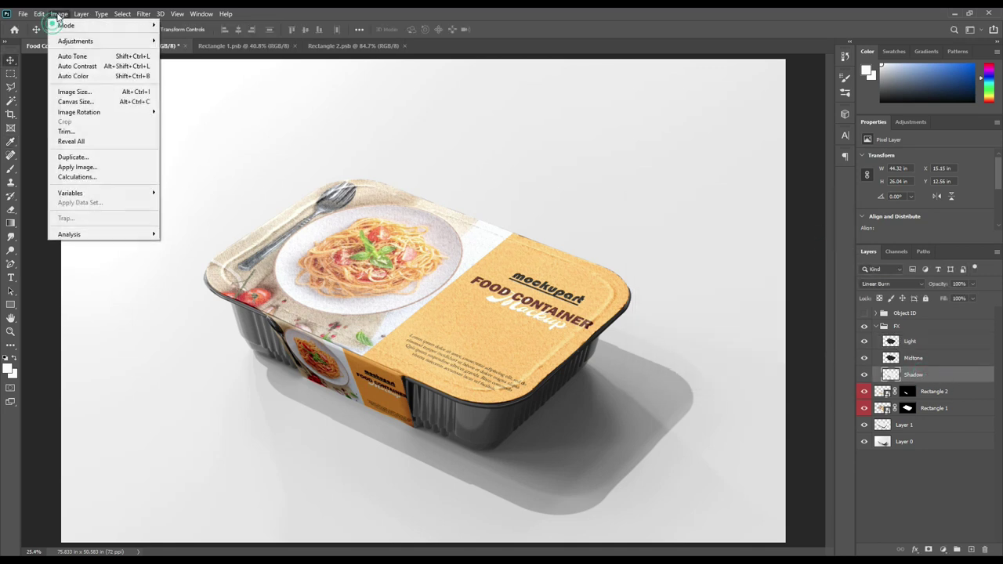
click(178, 51)
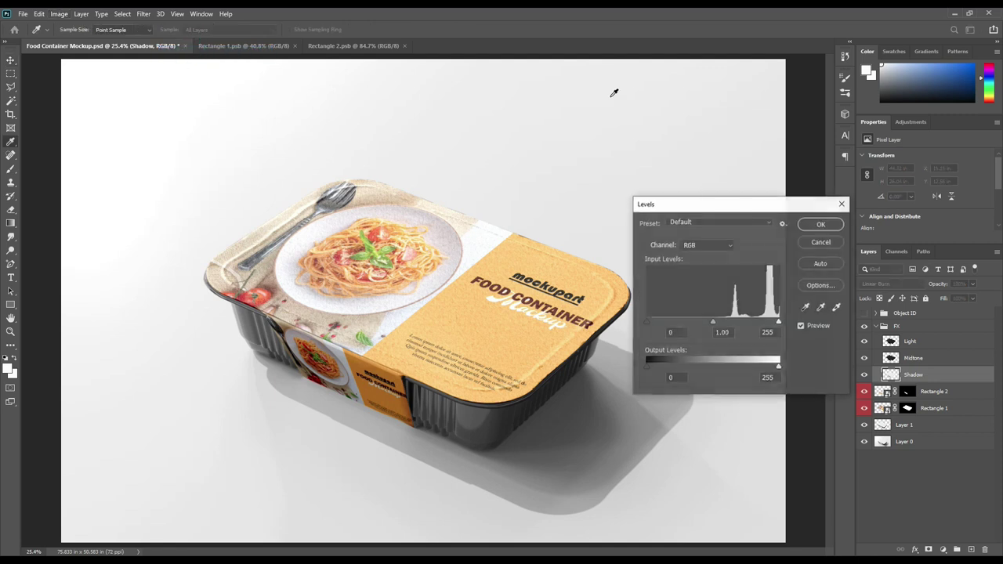
mouse_move(646, 322)
mouse_down()
mouse_move(682, 322)
mouse_move(674, 329)
mouse_up()
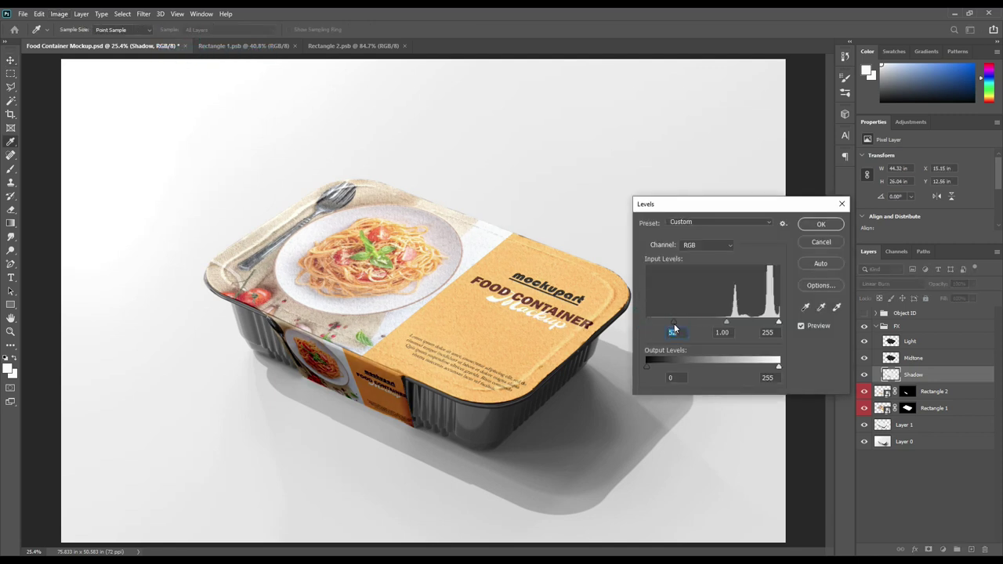
click(821, 225)
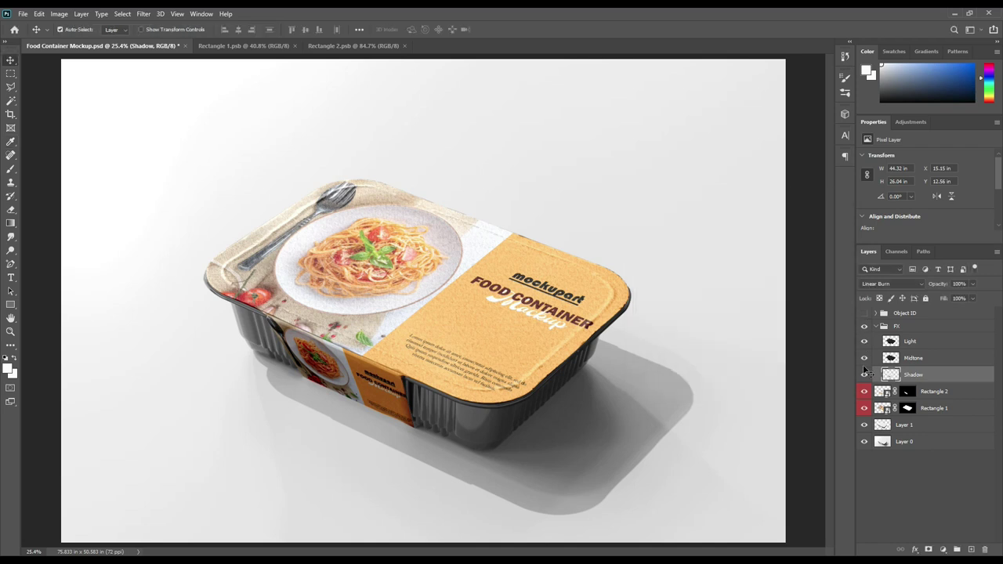
Lower the Midtone layer's opacity to 52% and collapse the FX group.
click(864, 359)
click(914, 358)
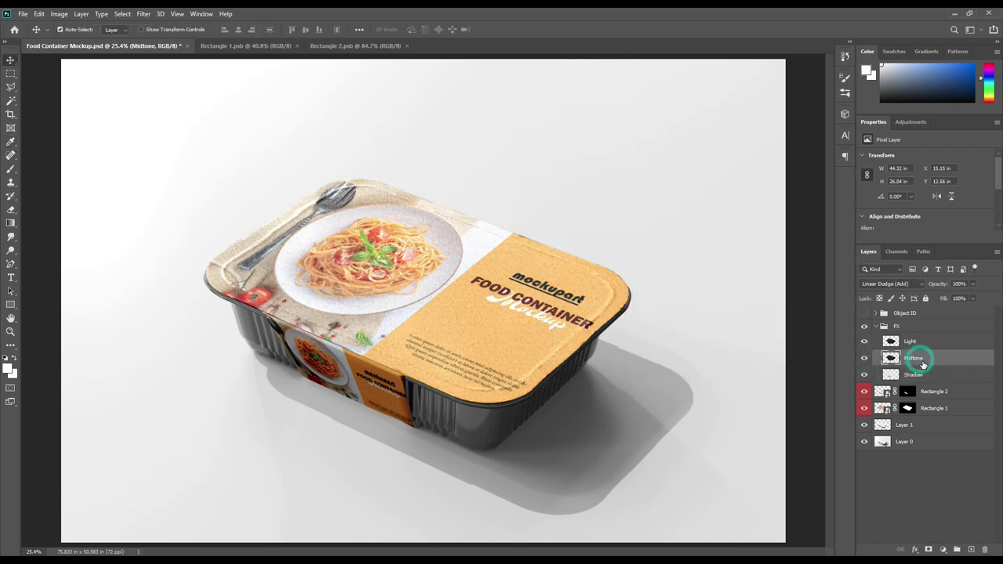
drag(940, 289, 936, 289)
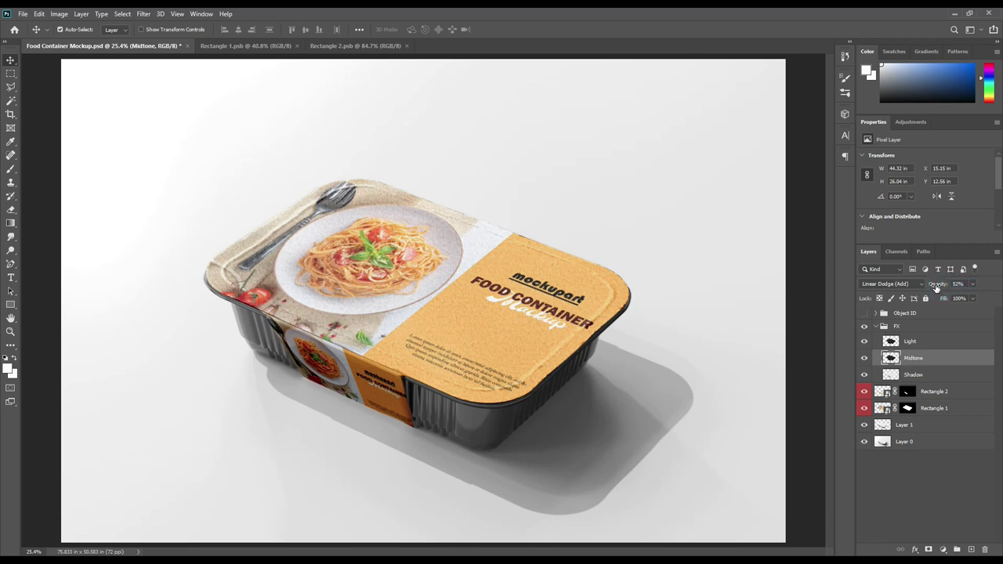
click(884, 326)
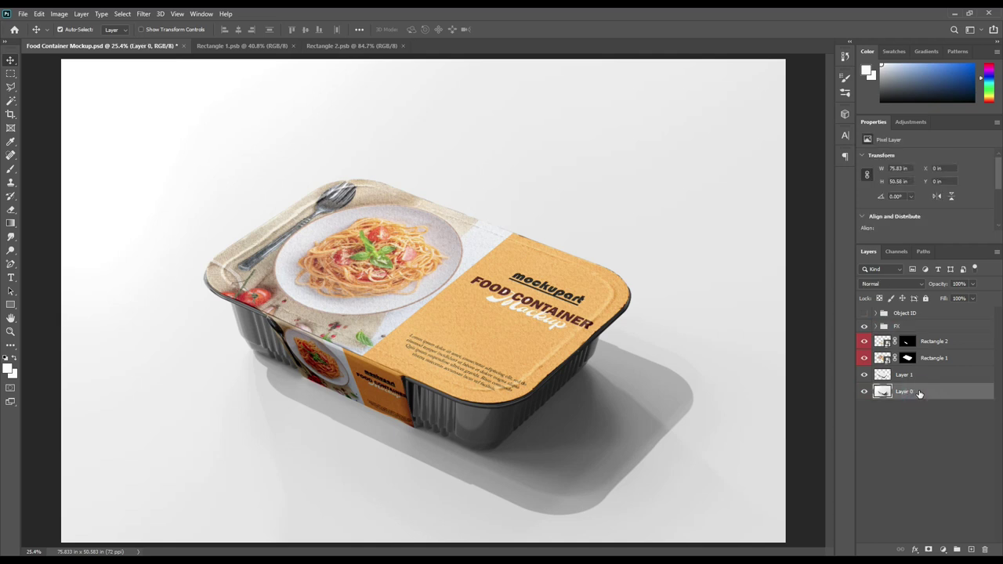
Add a Solid Color fill layer in a paler version of the label's orange.
click(943, 550)
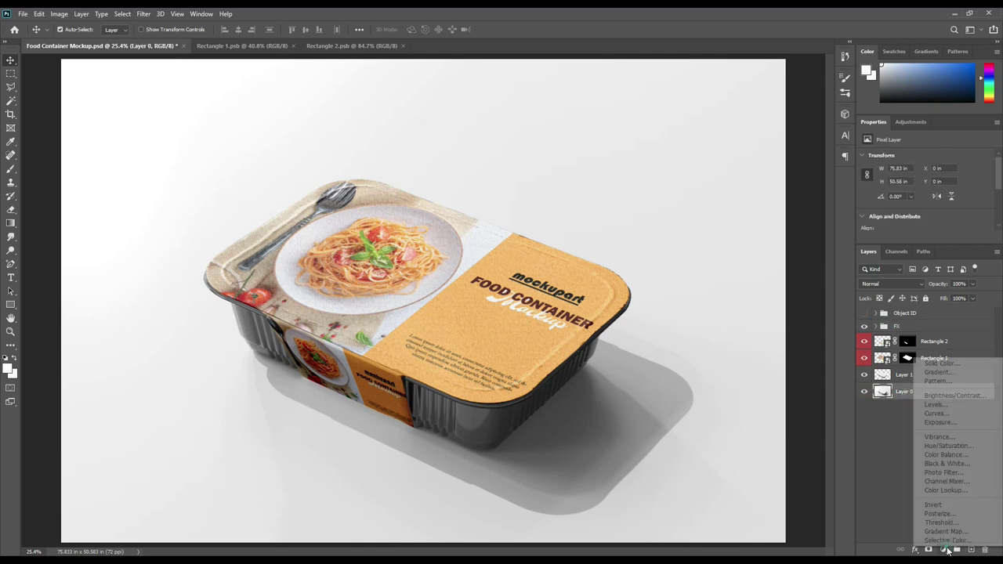
click(944, 365)
click(535, 261)
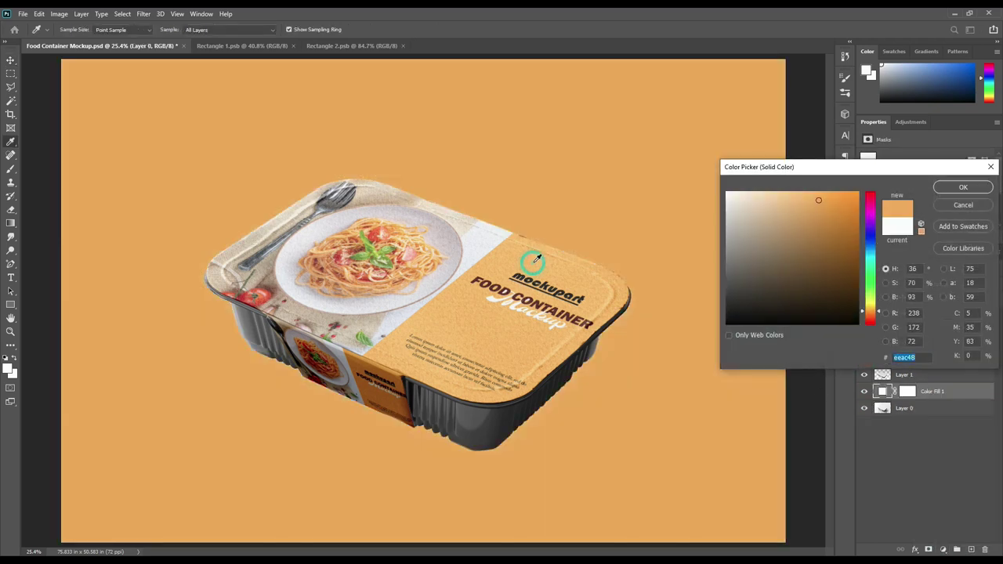
click(797, 192)
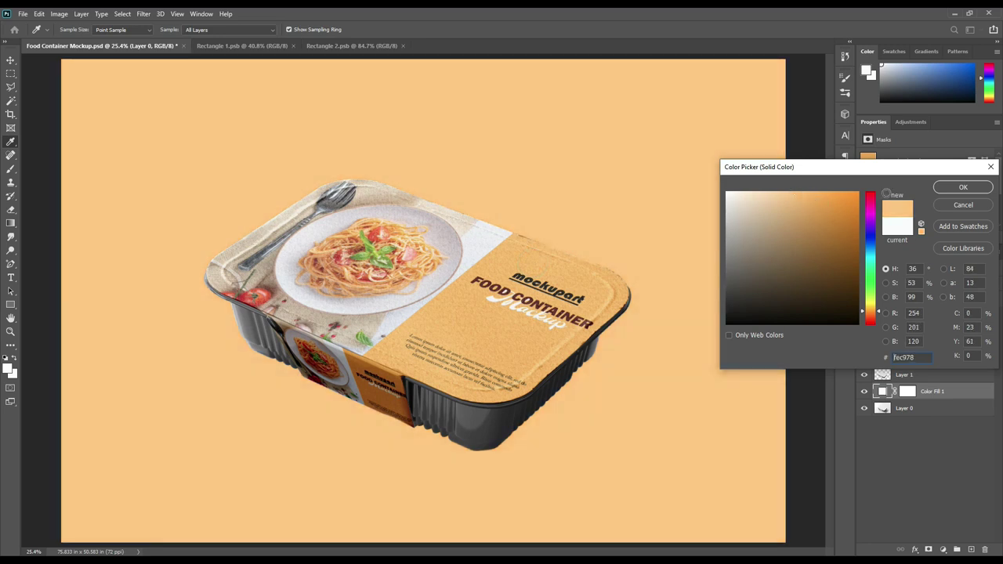
click(966, 189)
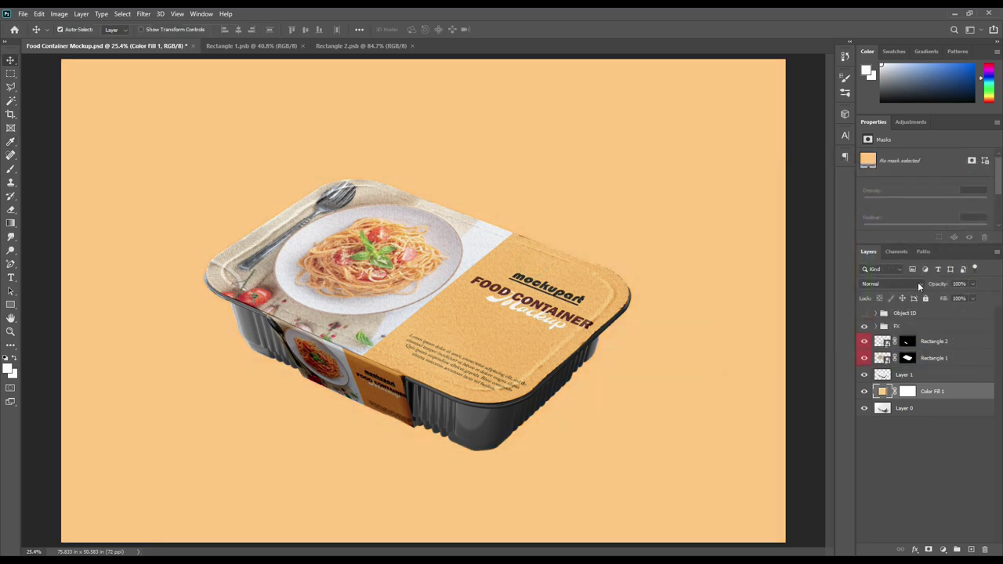
Set the colour fill layer's blend mode to Linear Burn.
click(918, 282)
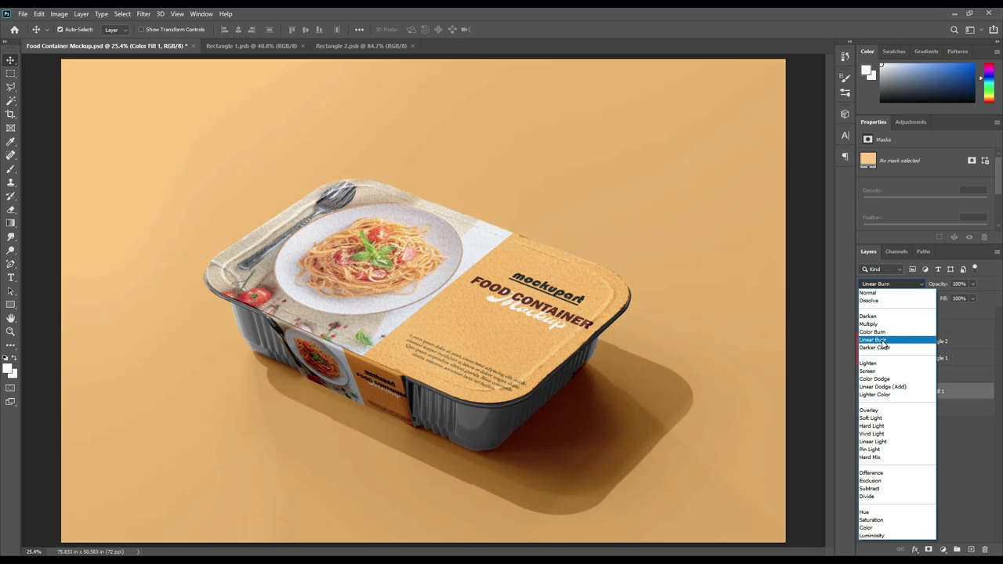
click(884, 342)
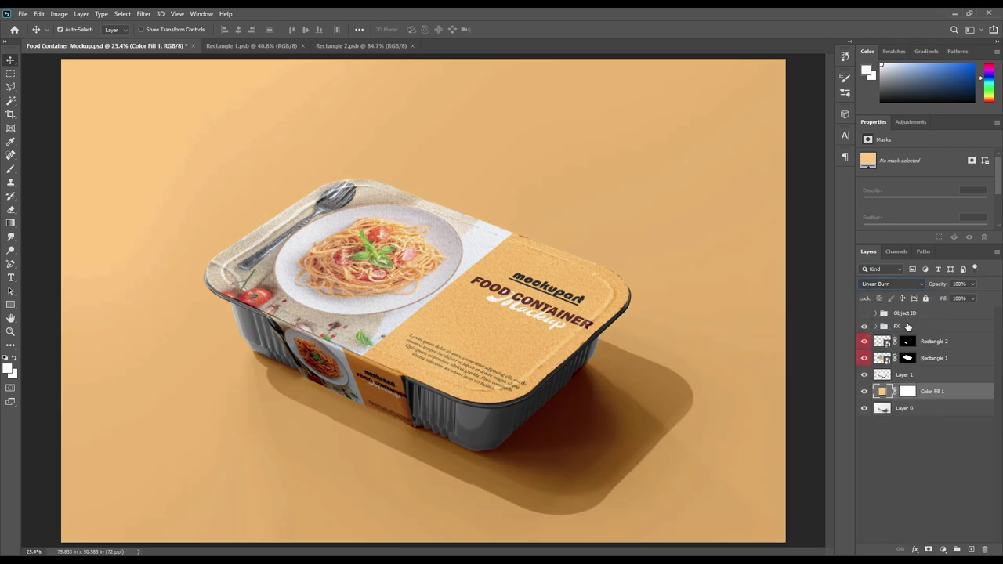
click(888, 448)
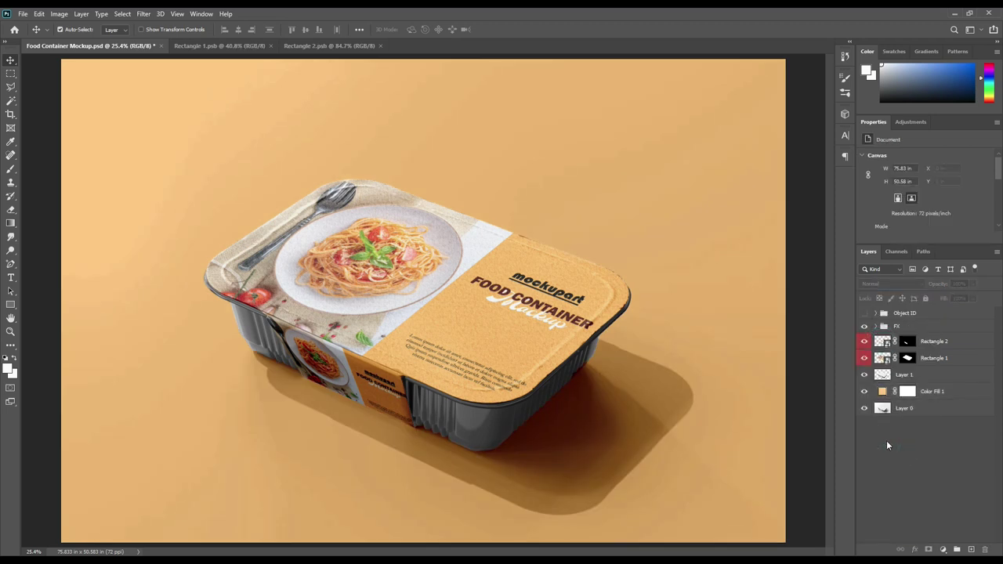